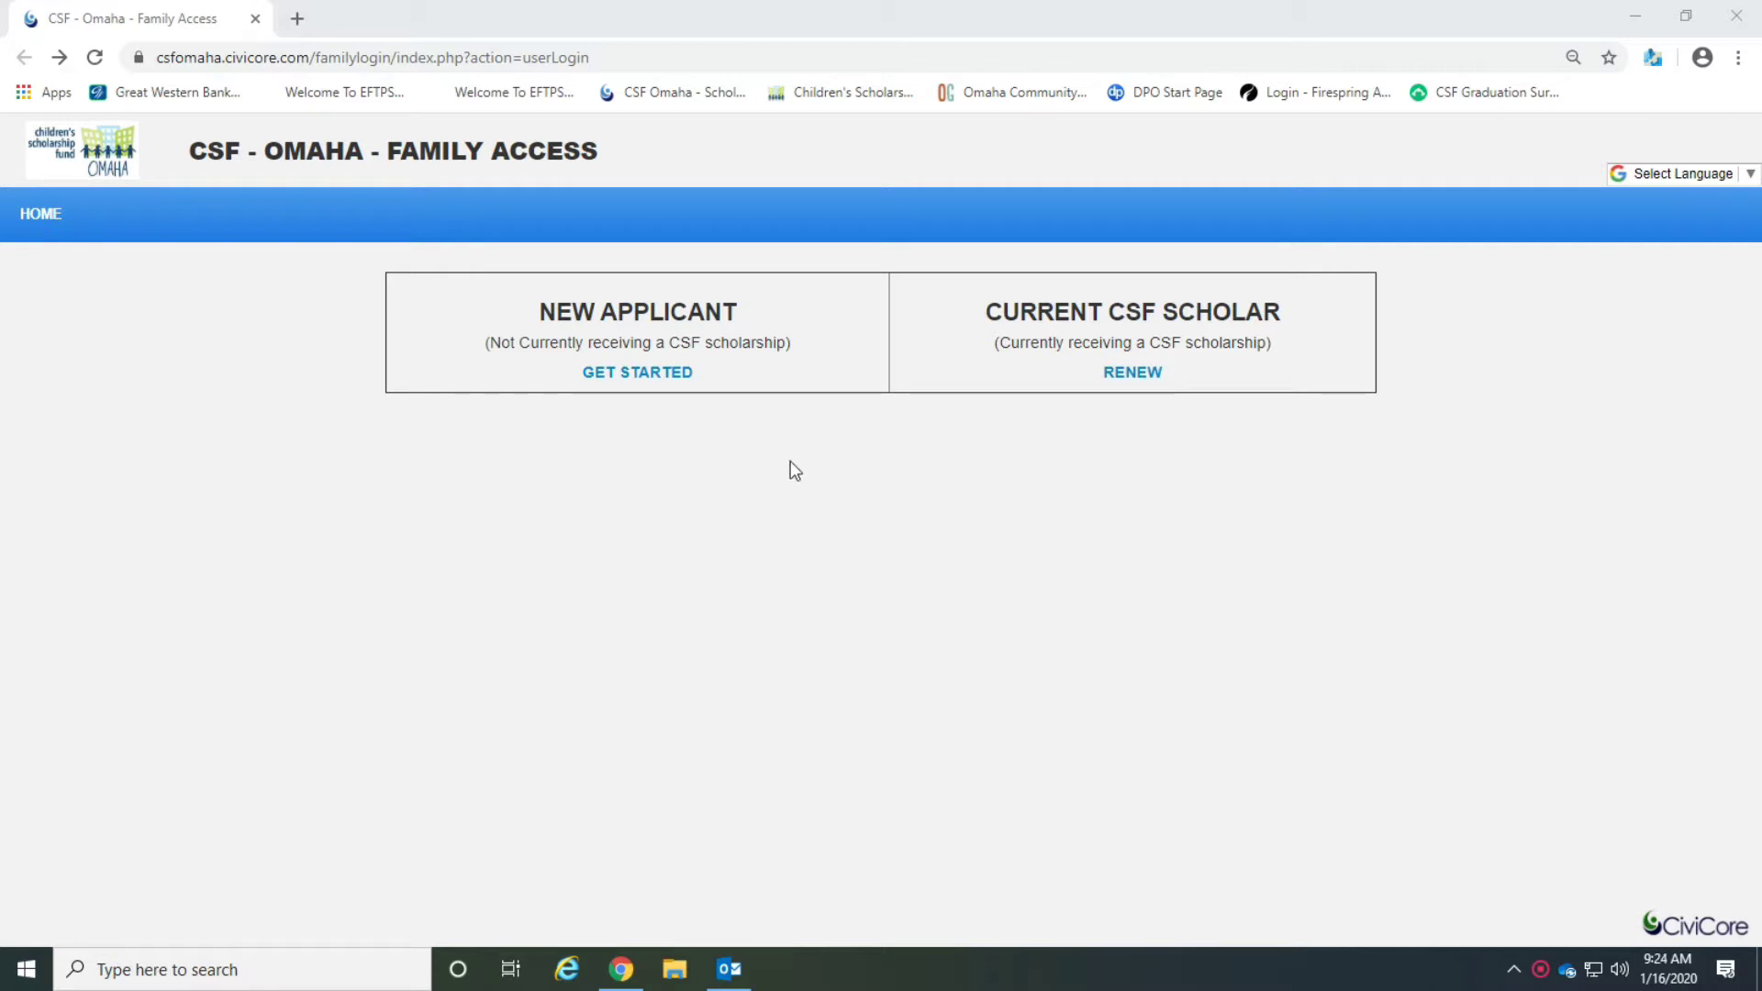
# Start a new applicant scholarship application.
pyautogui.click(631, 373)
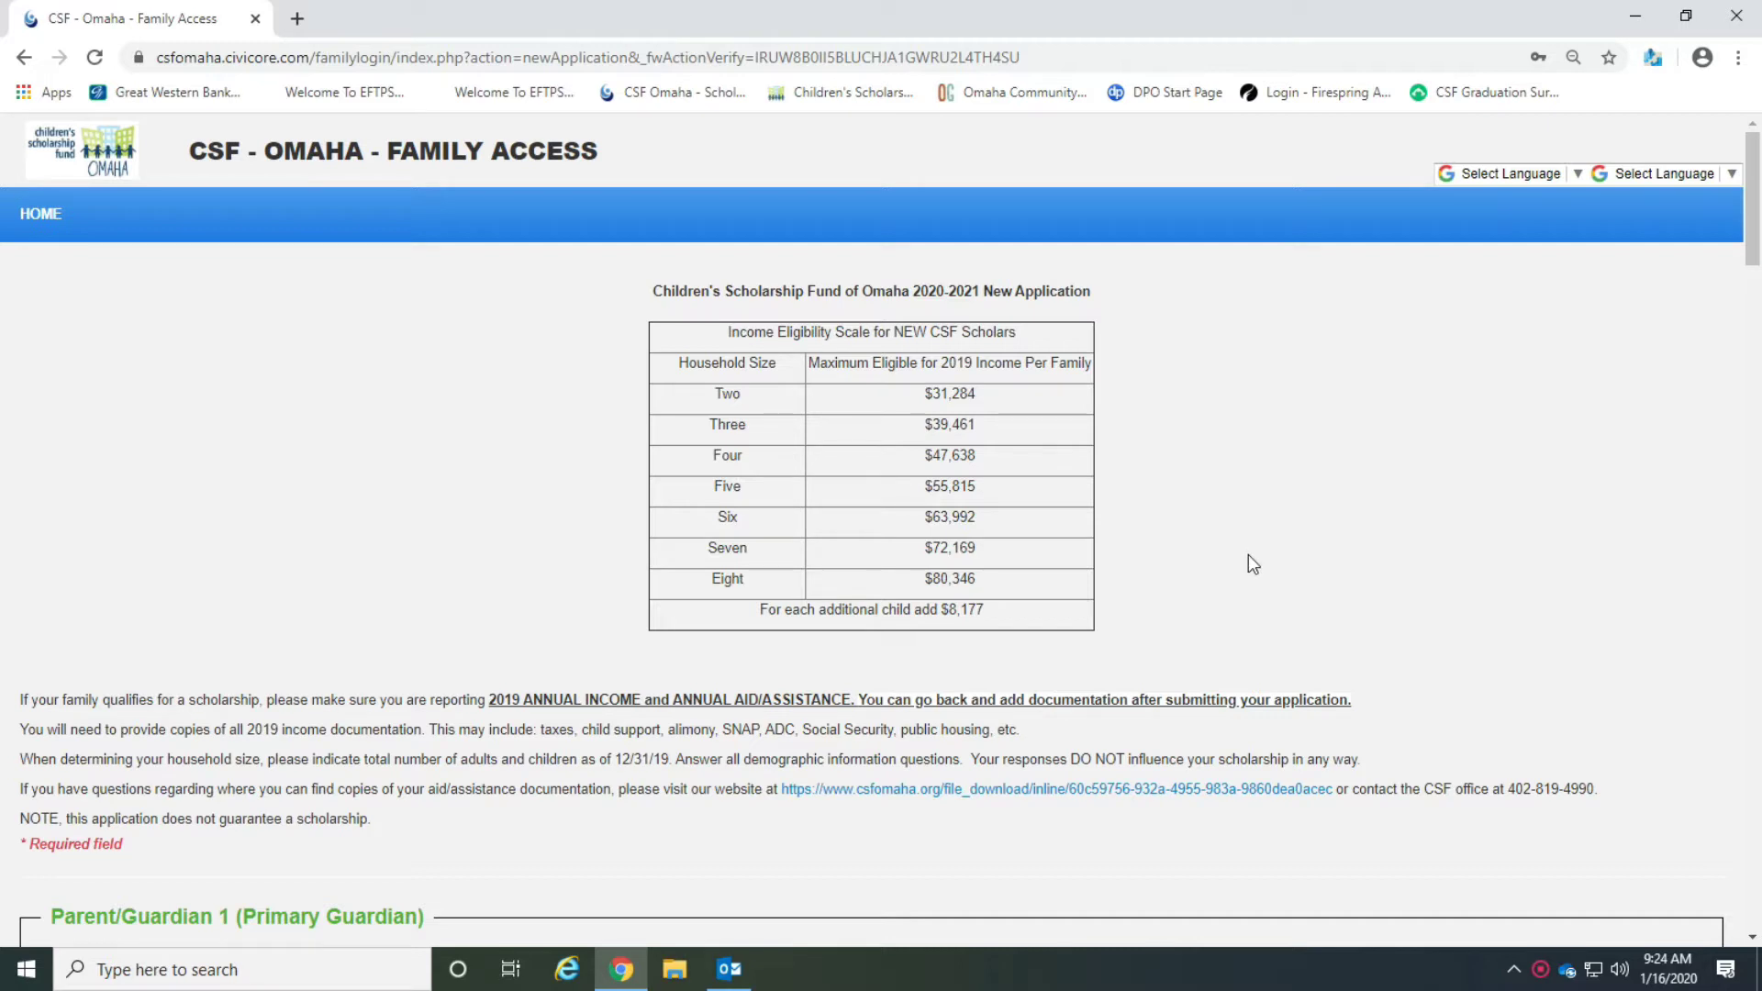
pyautogui.scroll(-3, 1249, 556)
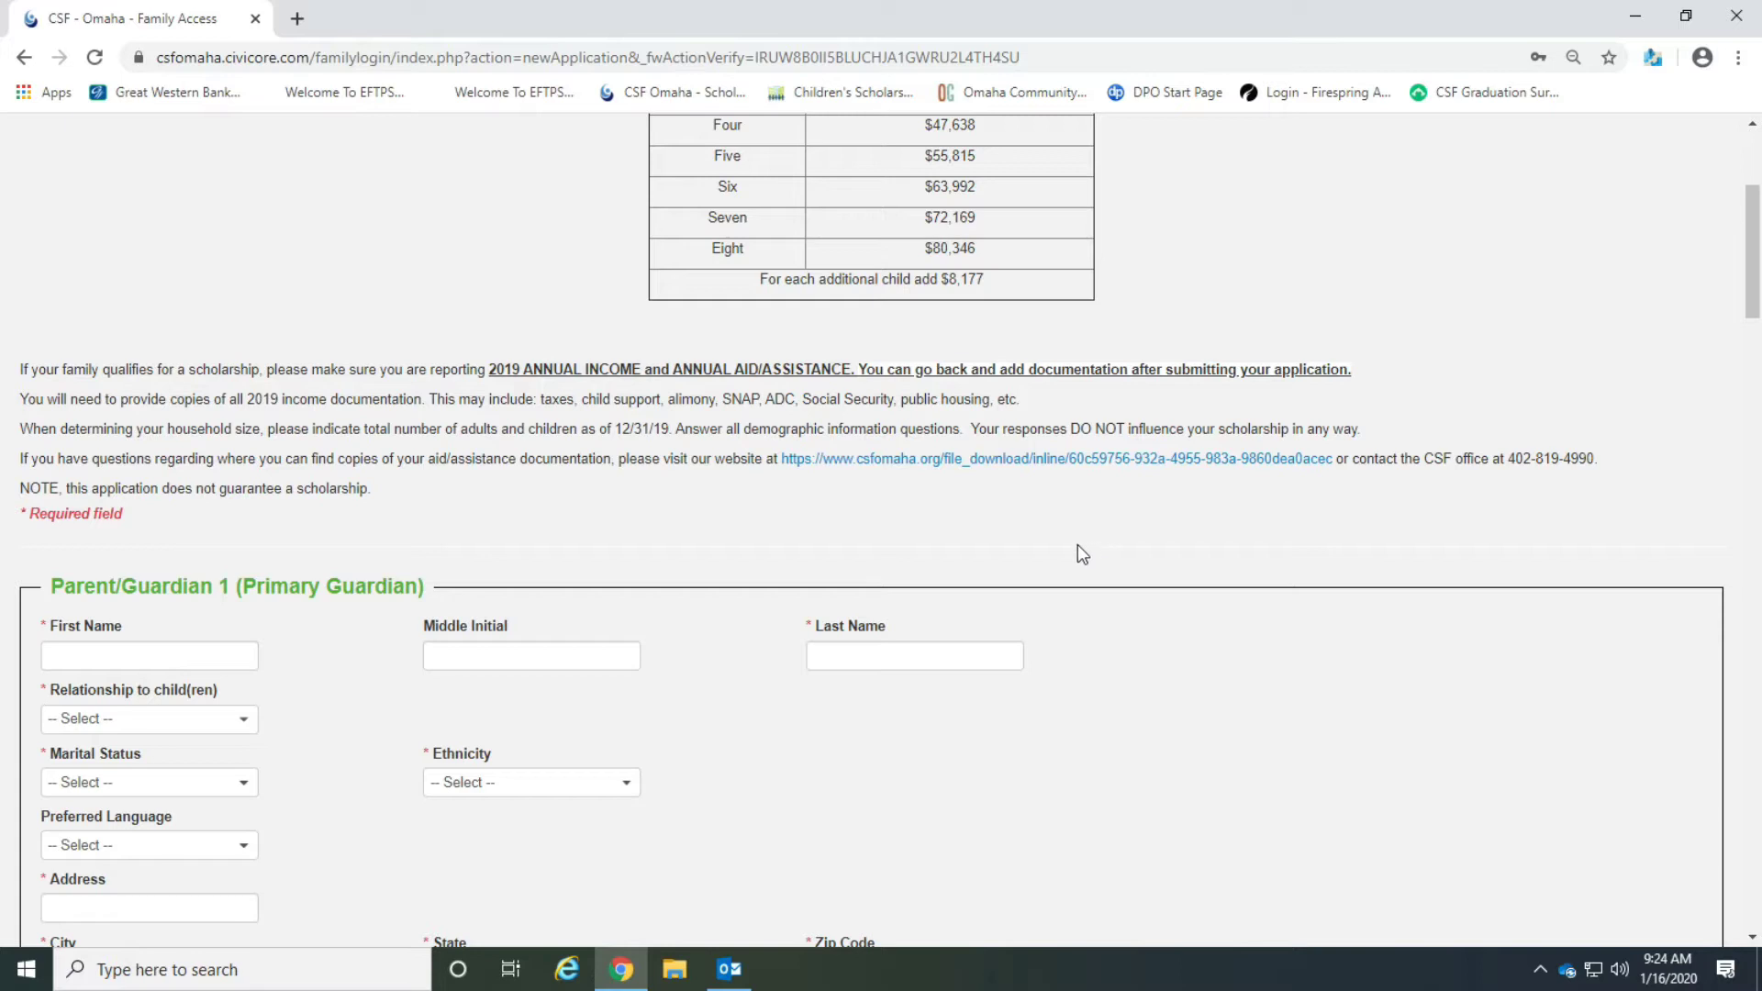
pyautogui.scroll(-3, 778, 523)
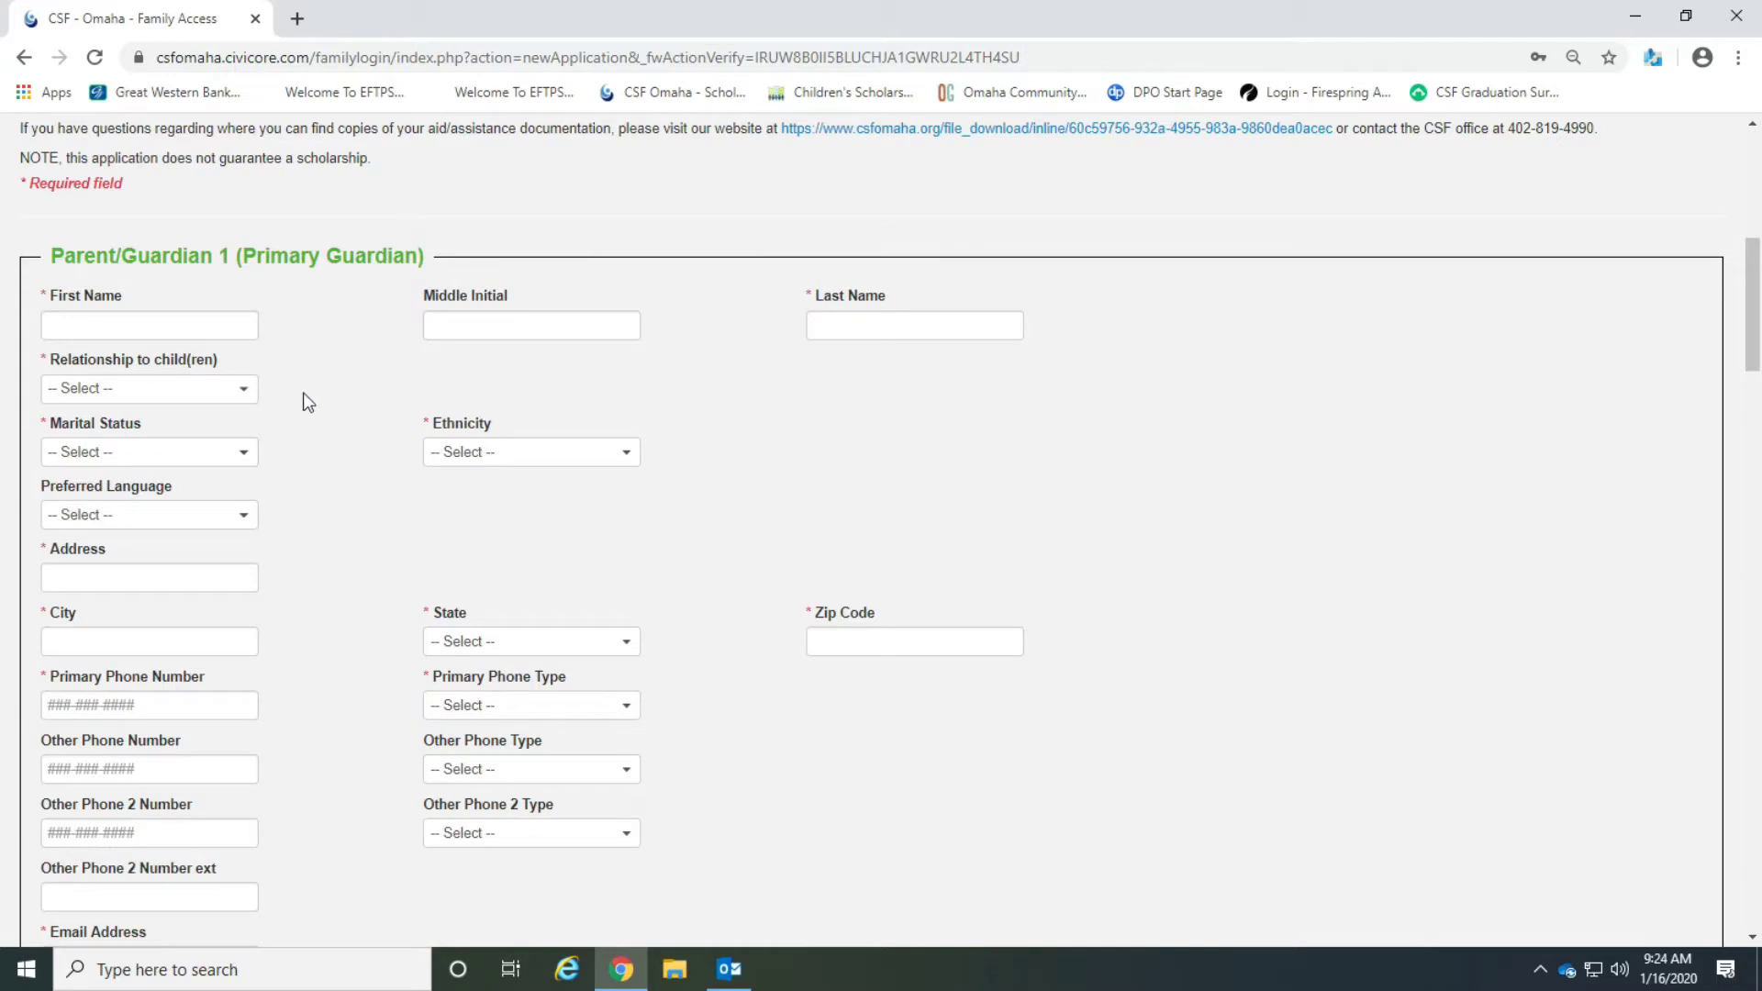
# Enter Test as the primary guardian's first and last name and set the relationship to Mother.
pyautogui.click(210, 328)
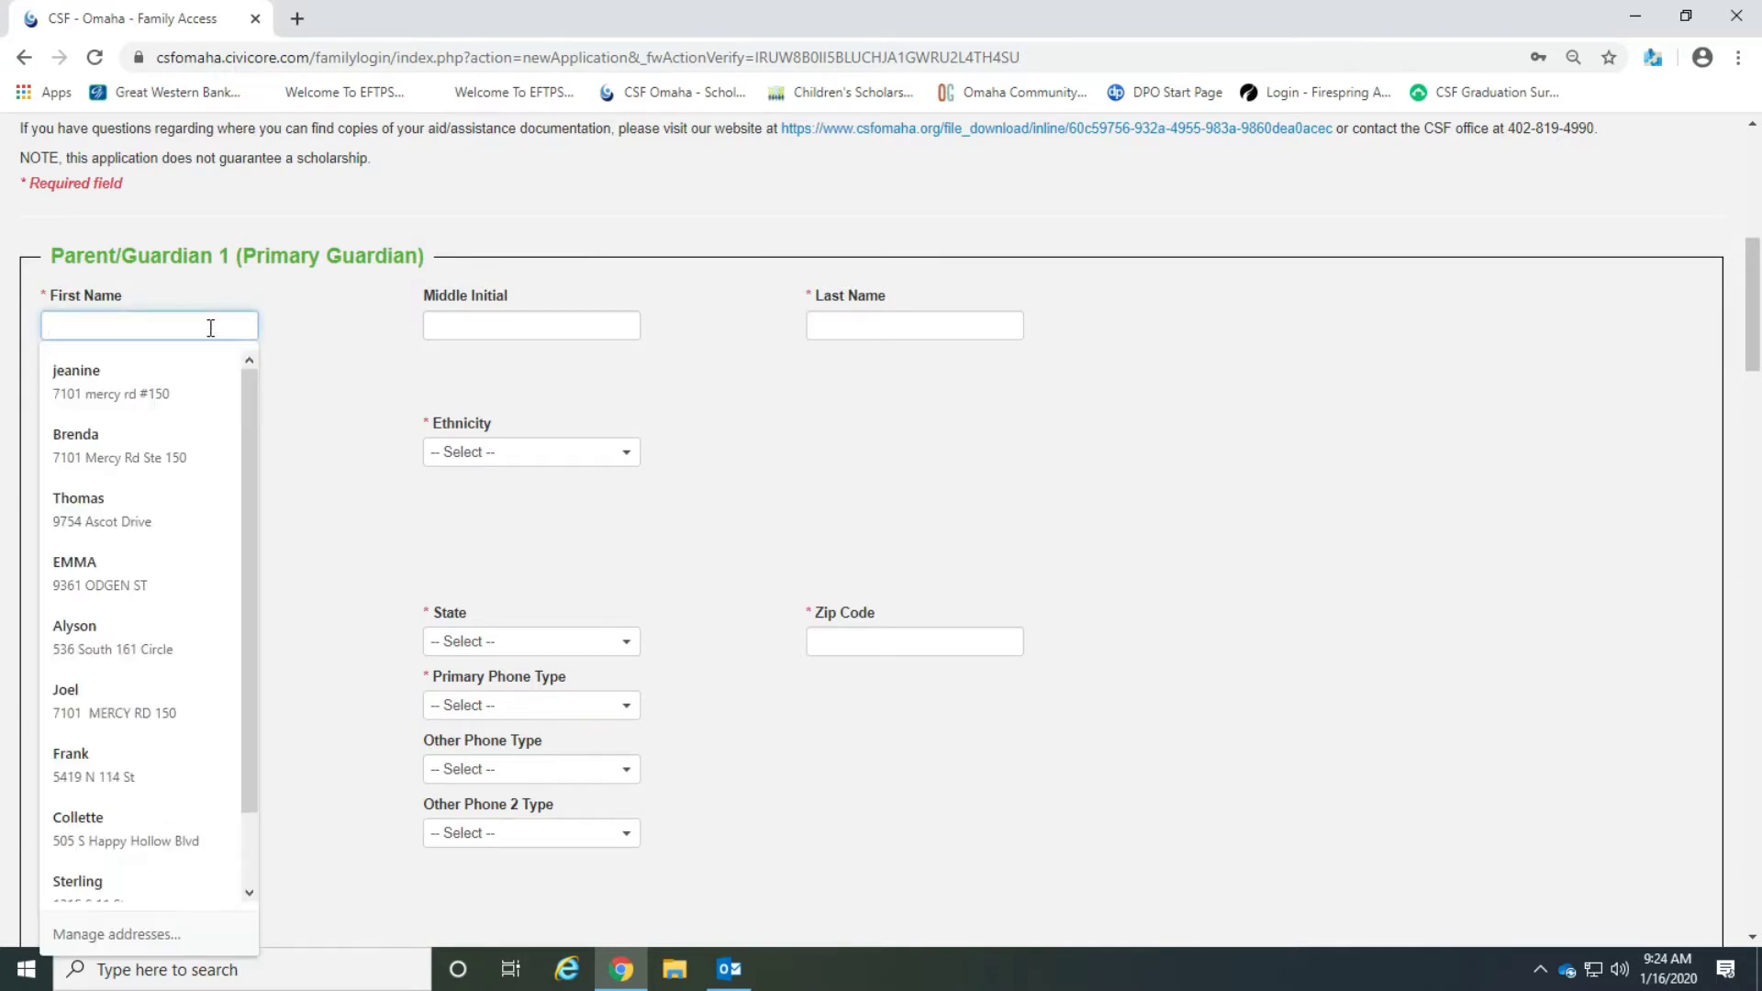
pyautogui.write('Test')
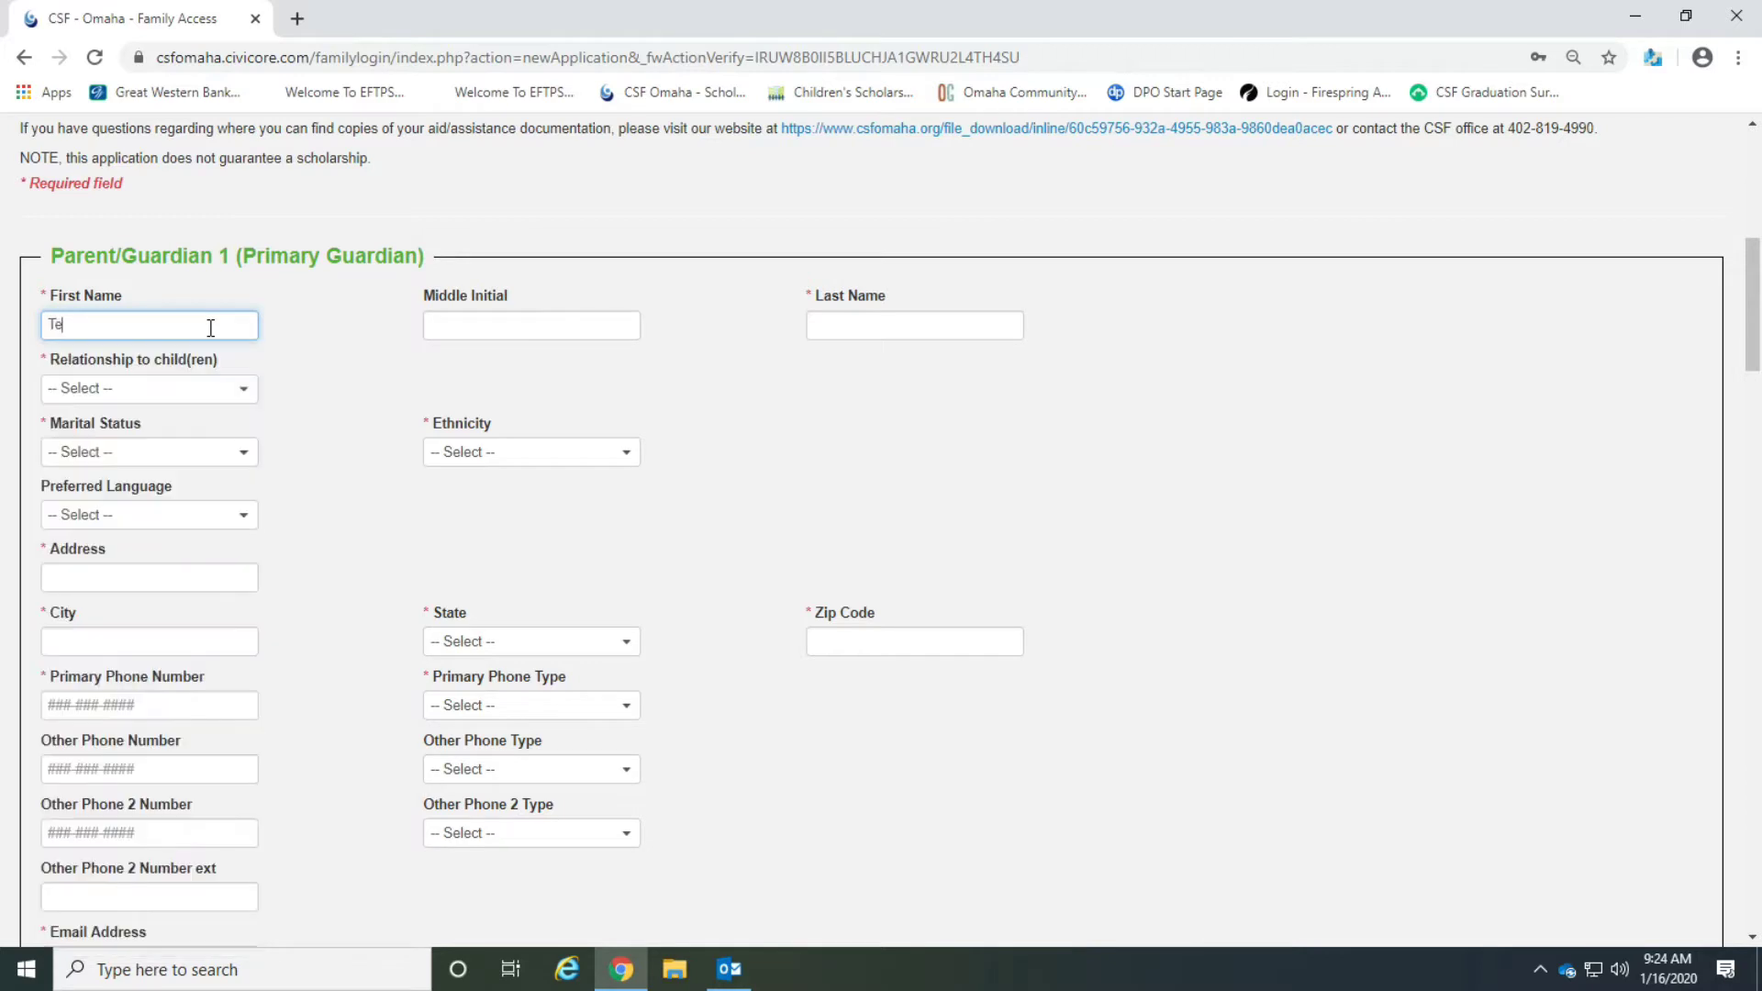
pyautogui.press('Tab')
pyautogui.press('Tab')
pyautogui.write('Tes')
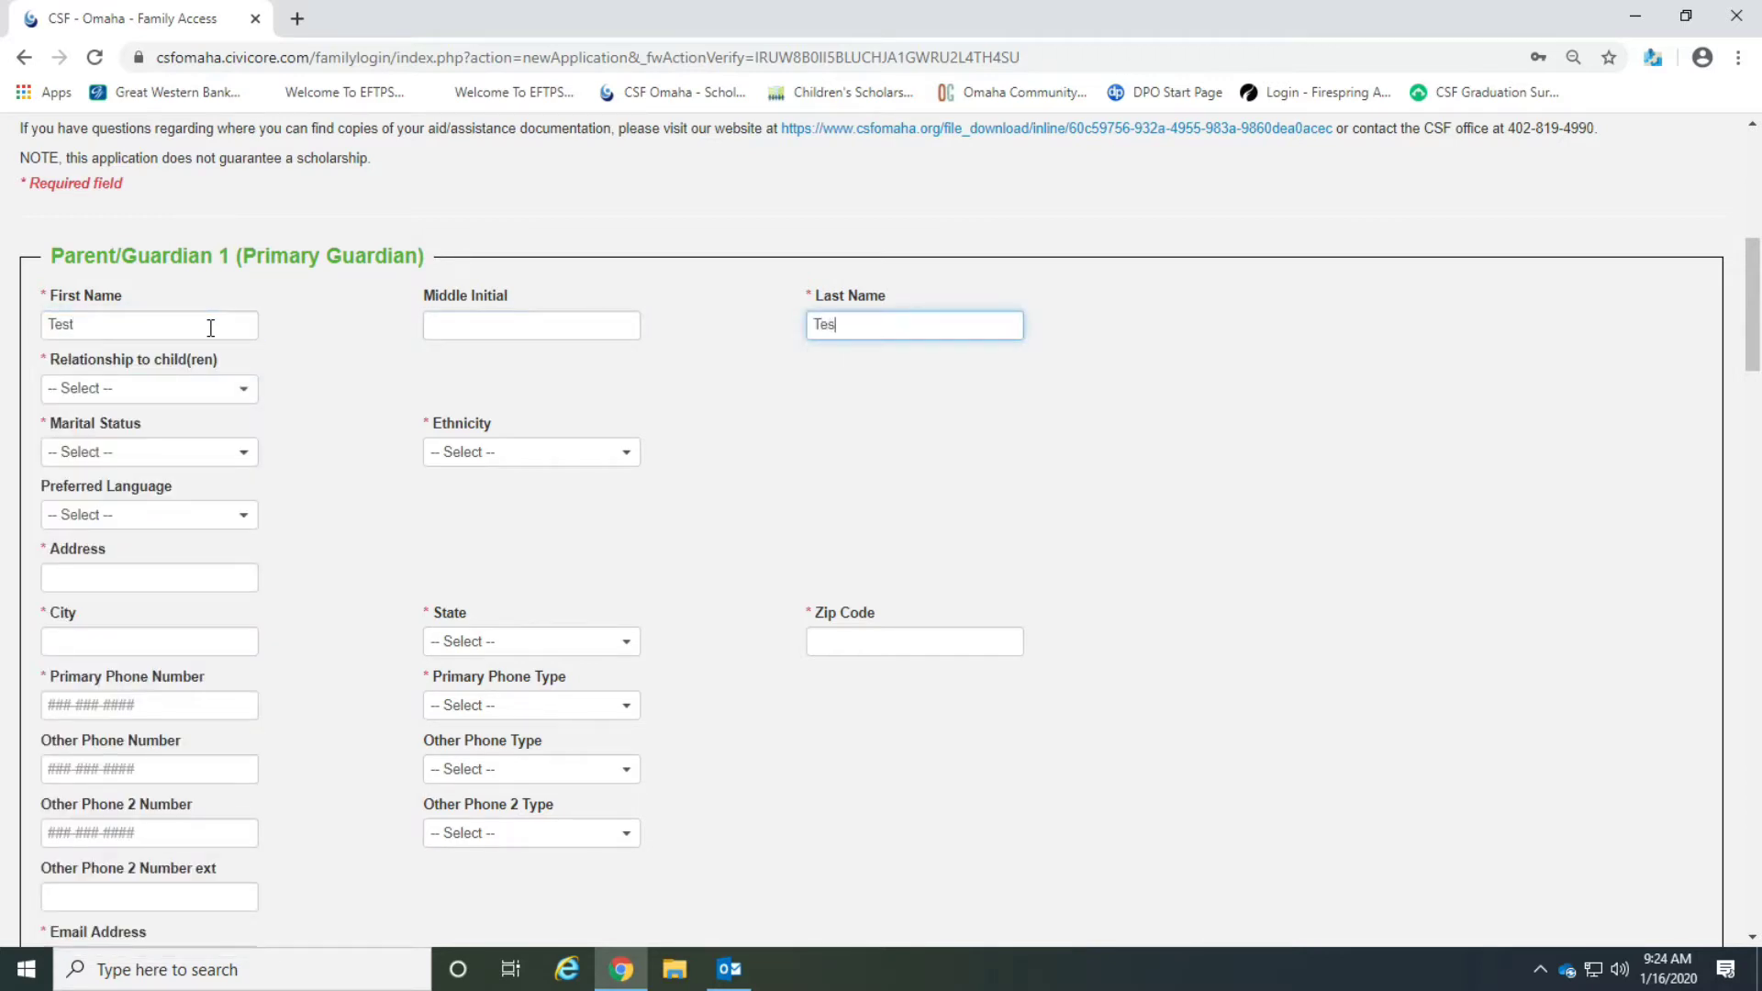
pyautogui.click(224, 389)
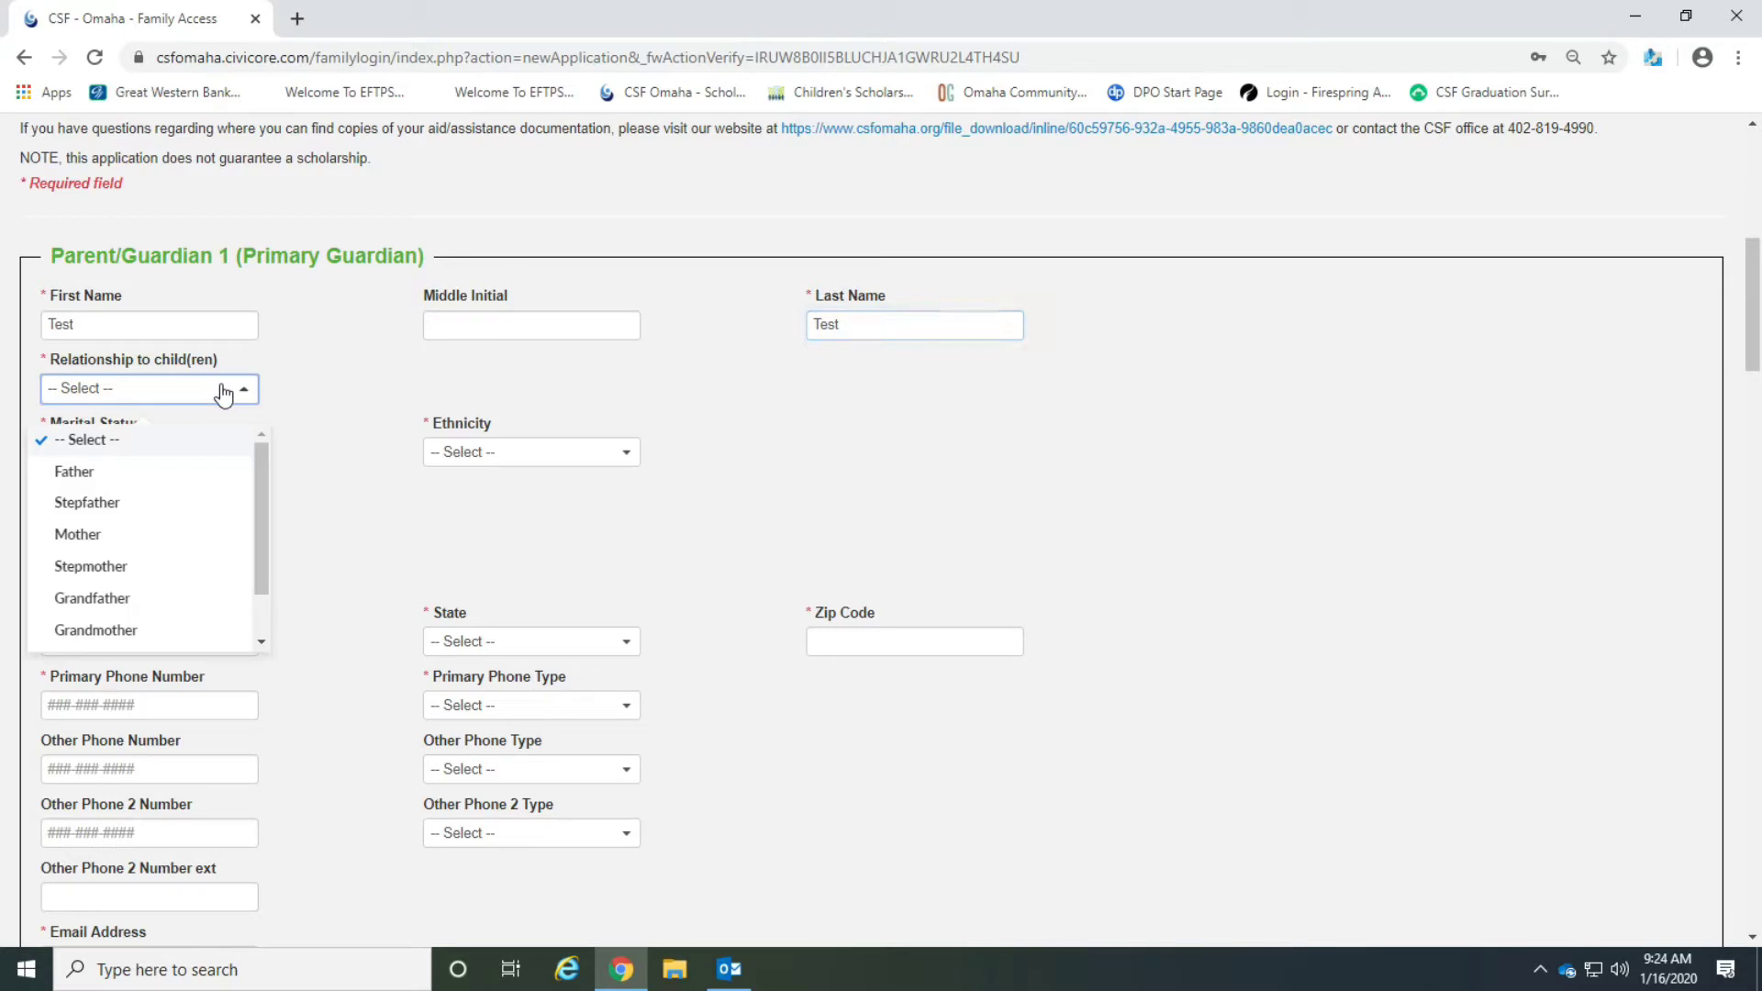
pyautogui.click(177, 537)
# Set the guardian's ethnicity to Other and marital status to Single.
pyautogui.click(485, 468)
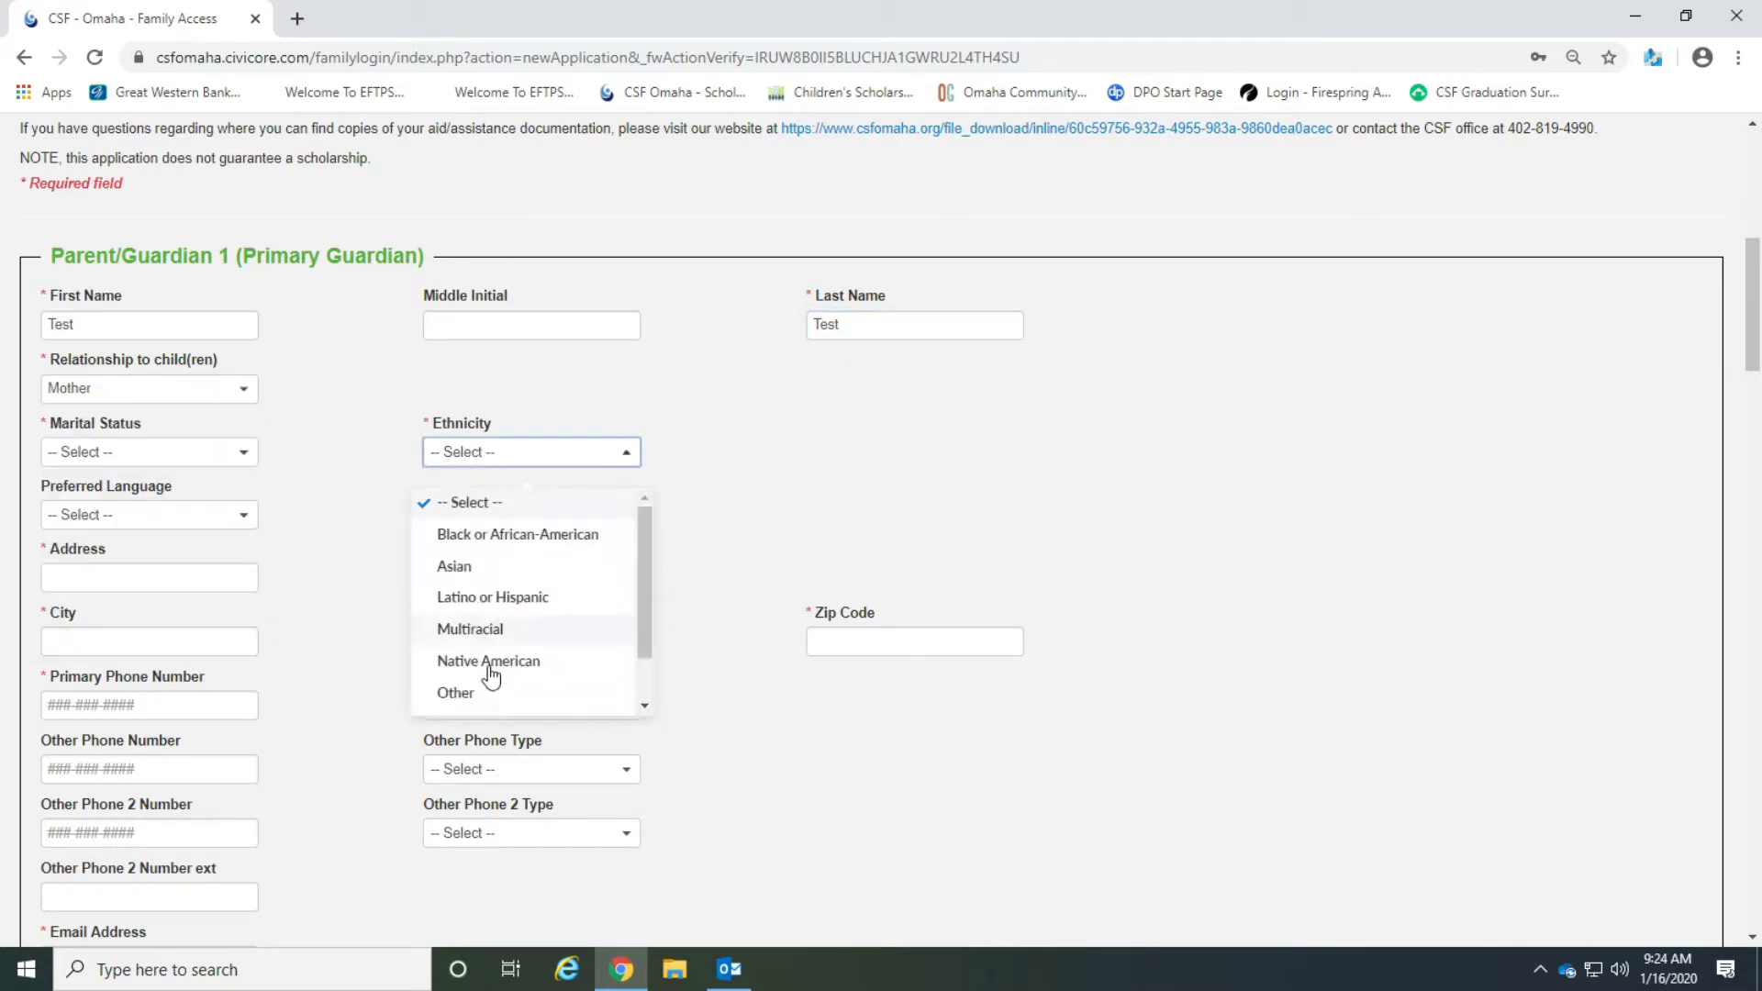
pyautogui.click(443, 692)
pyautogui.click(185, 459)
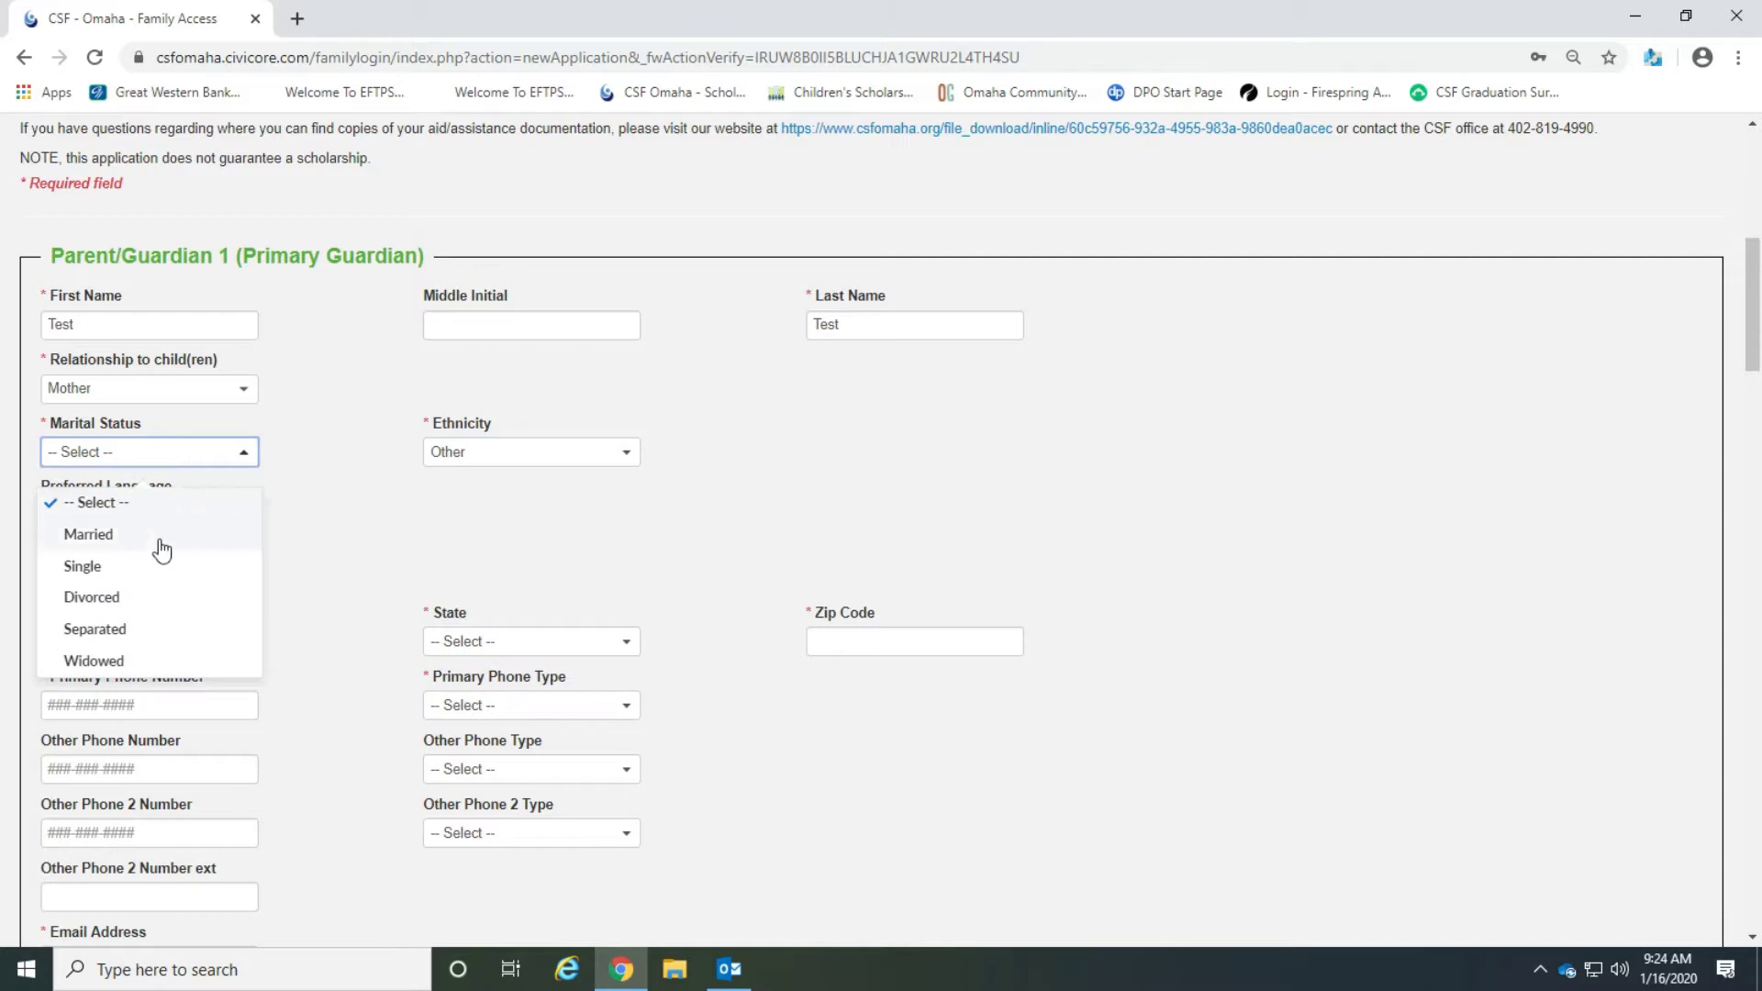
pyautogui.click(154, 569)
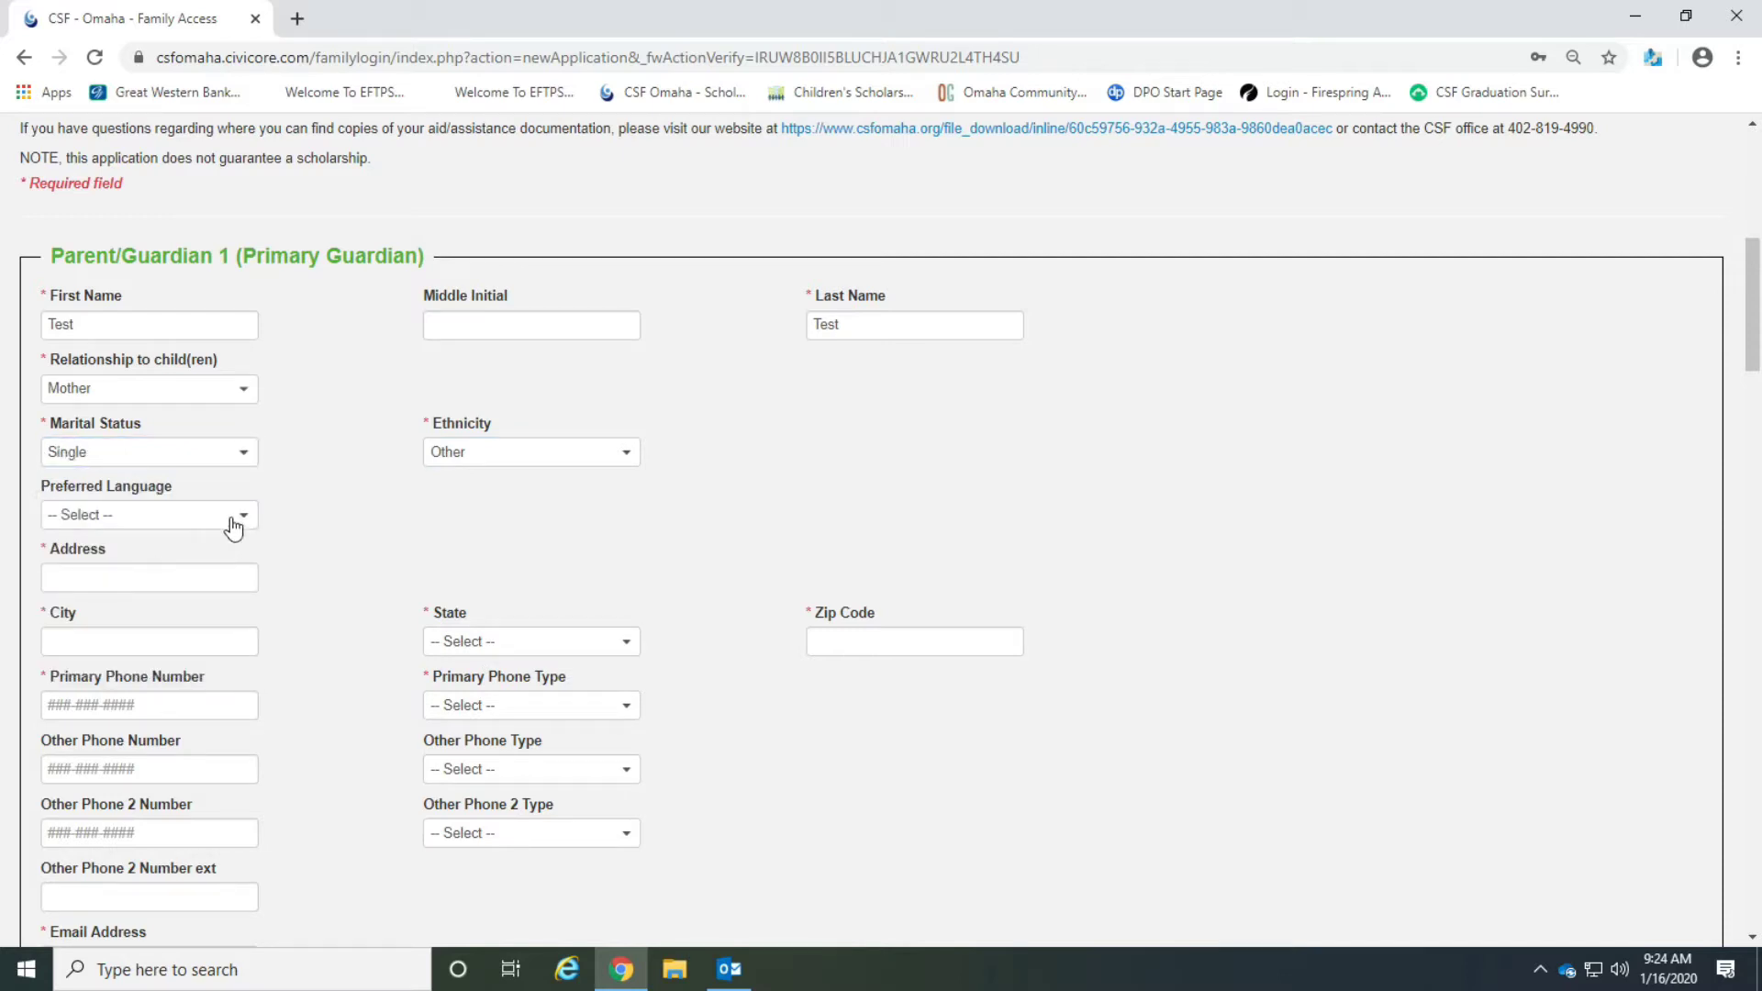
pyautogui.click(233, 526)
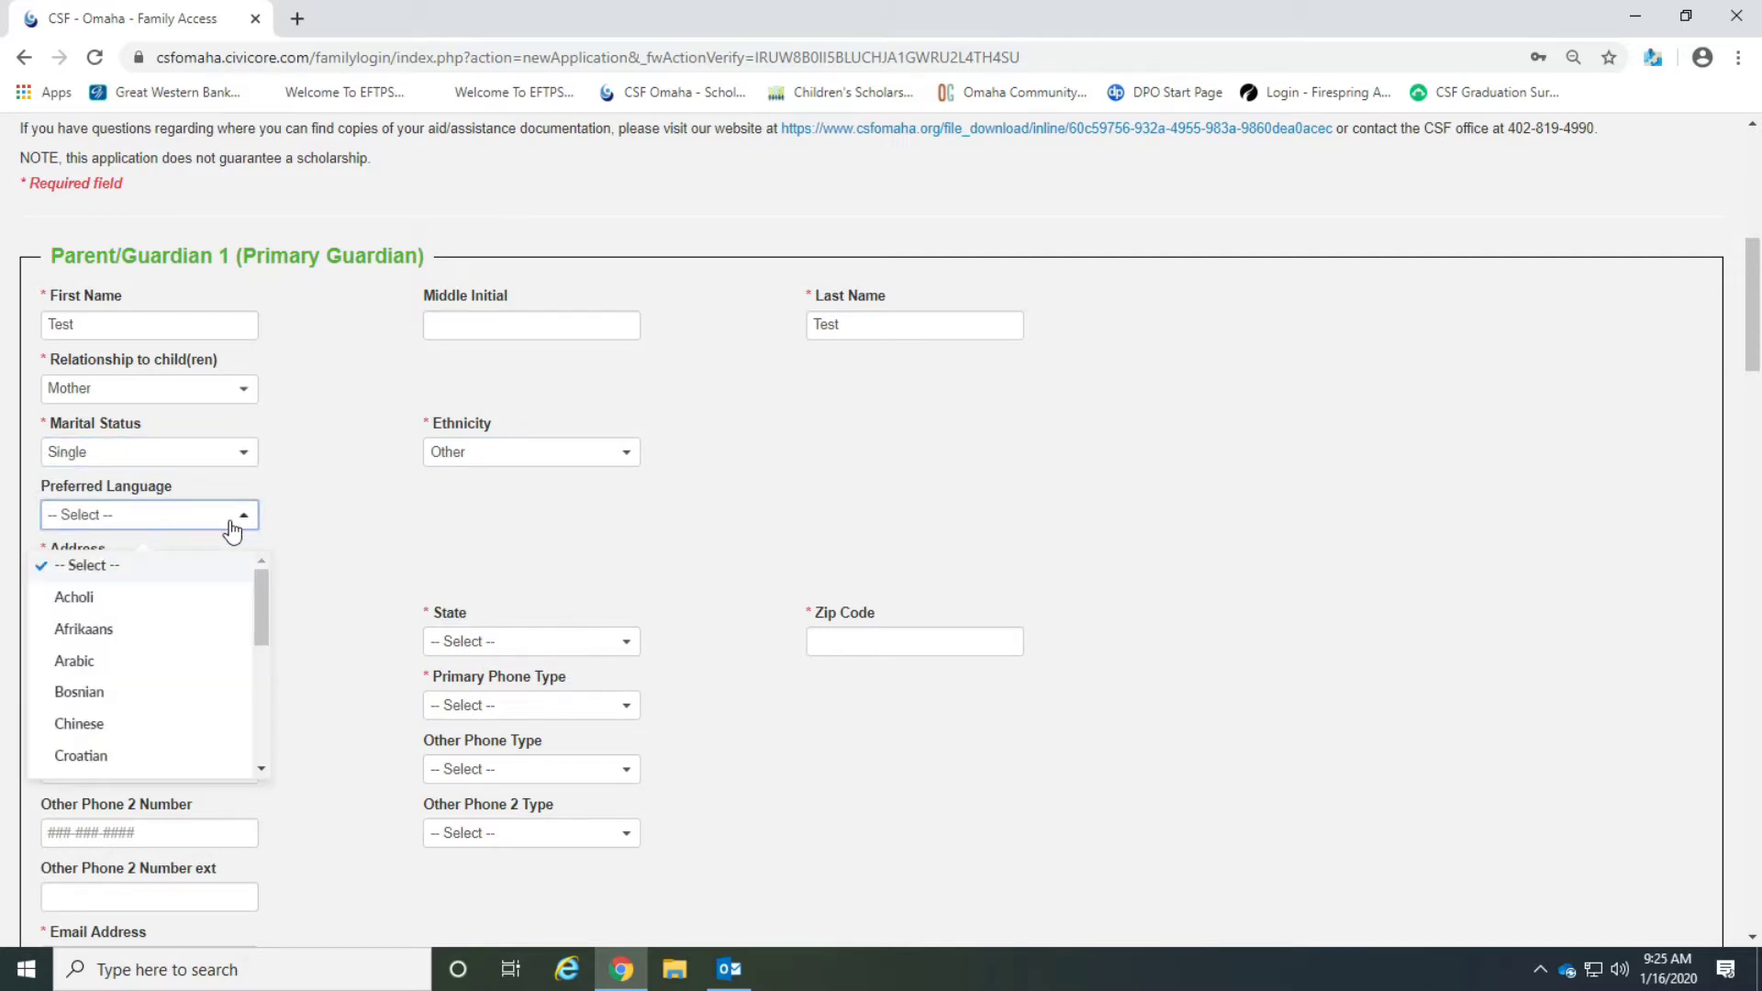
pyautogui.scroll(-5, 197, 655)
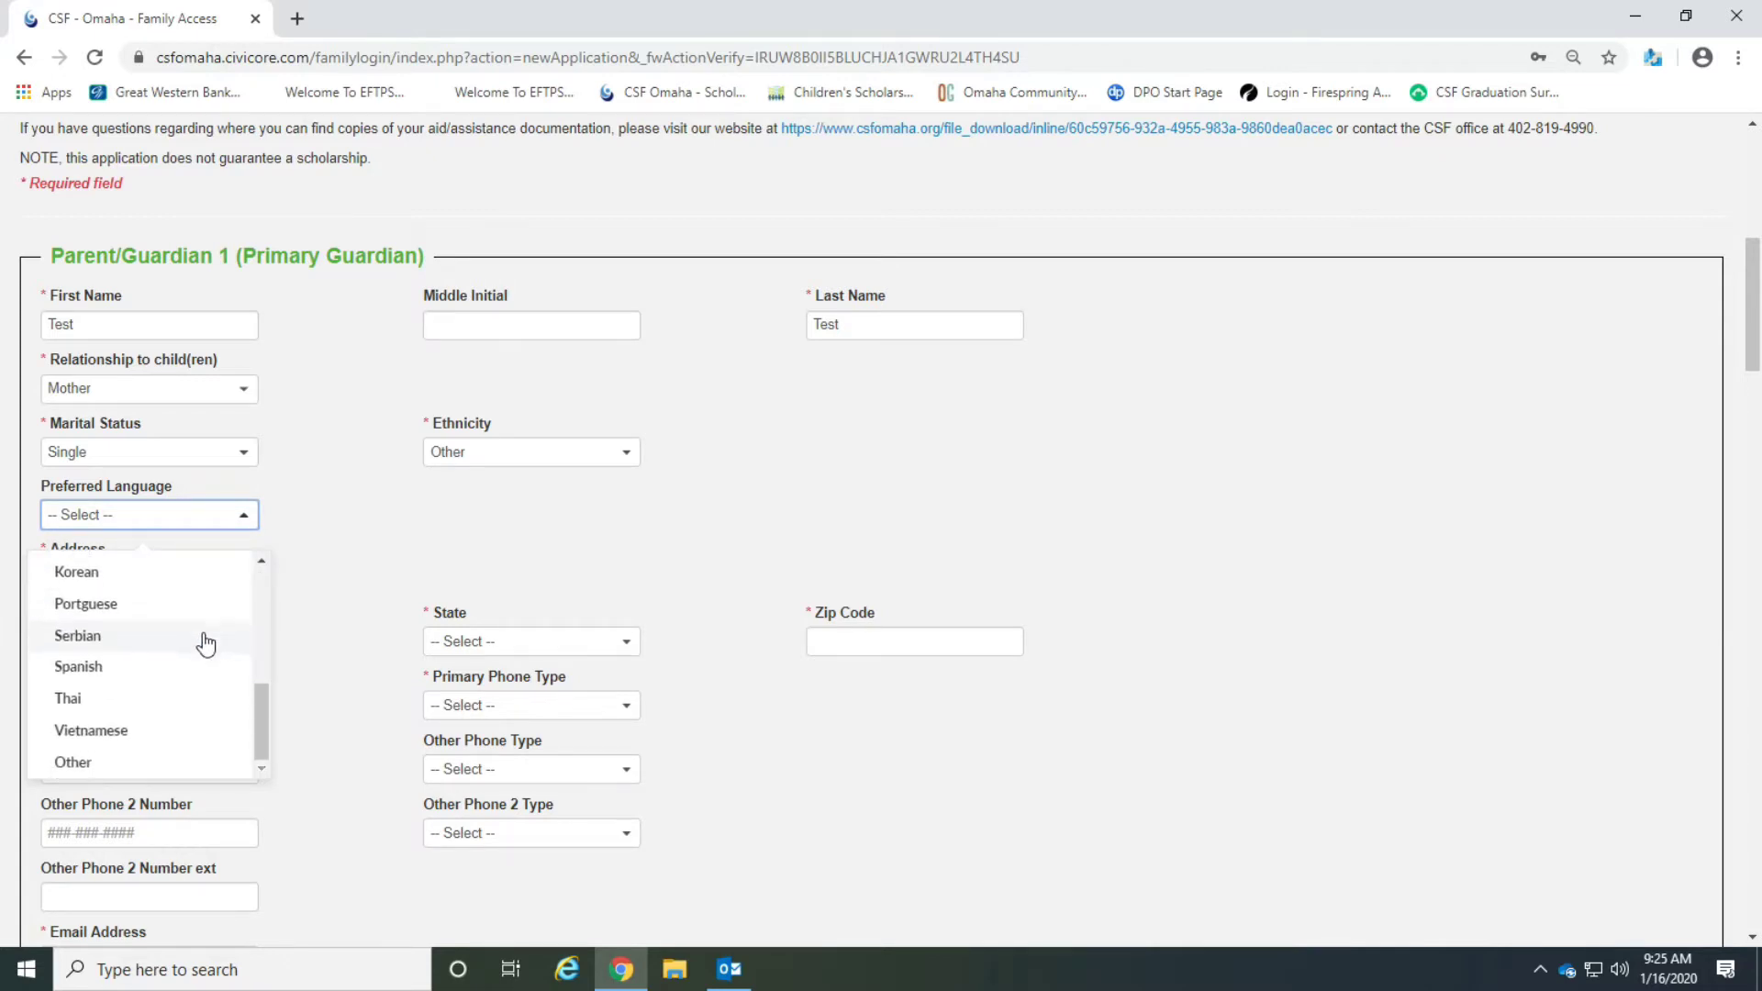
pyautogui.click(169, 761)
pyautogui.click(476, 518)
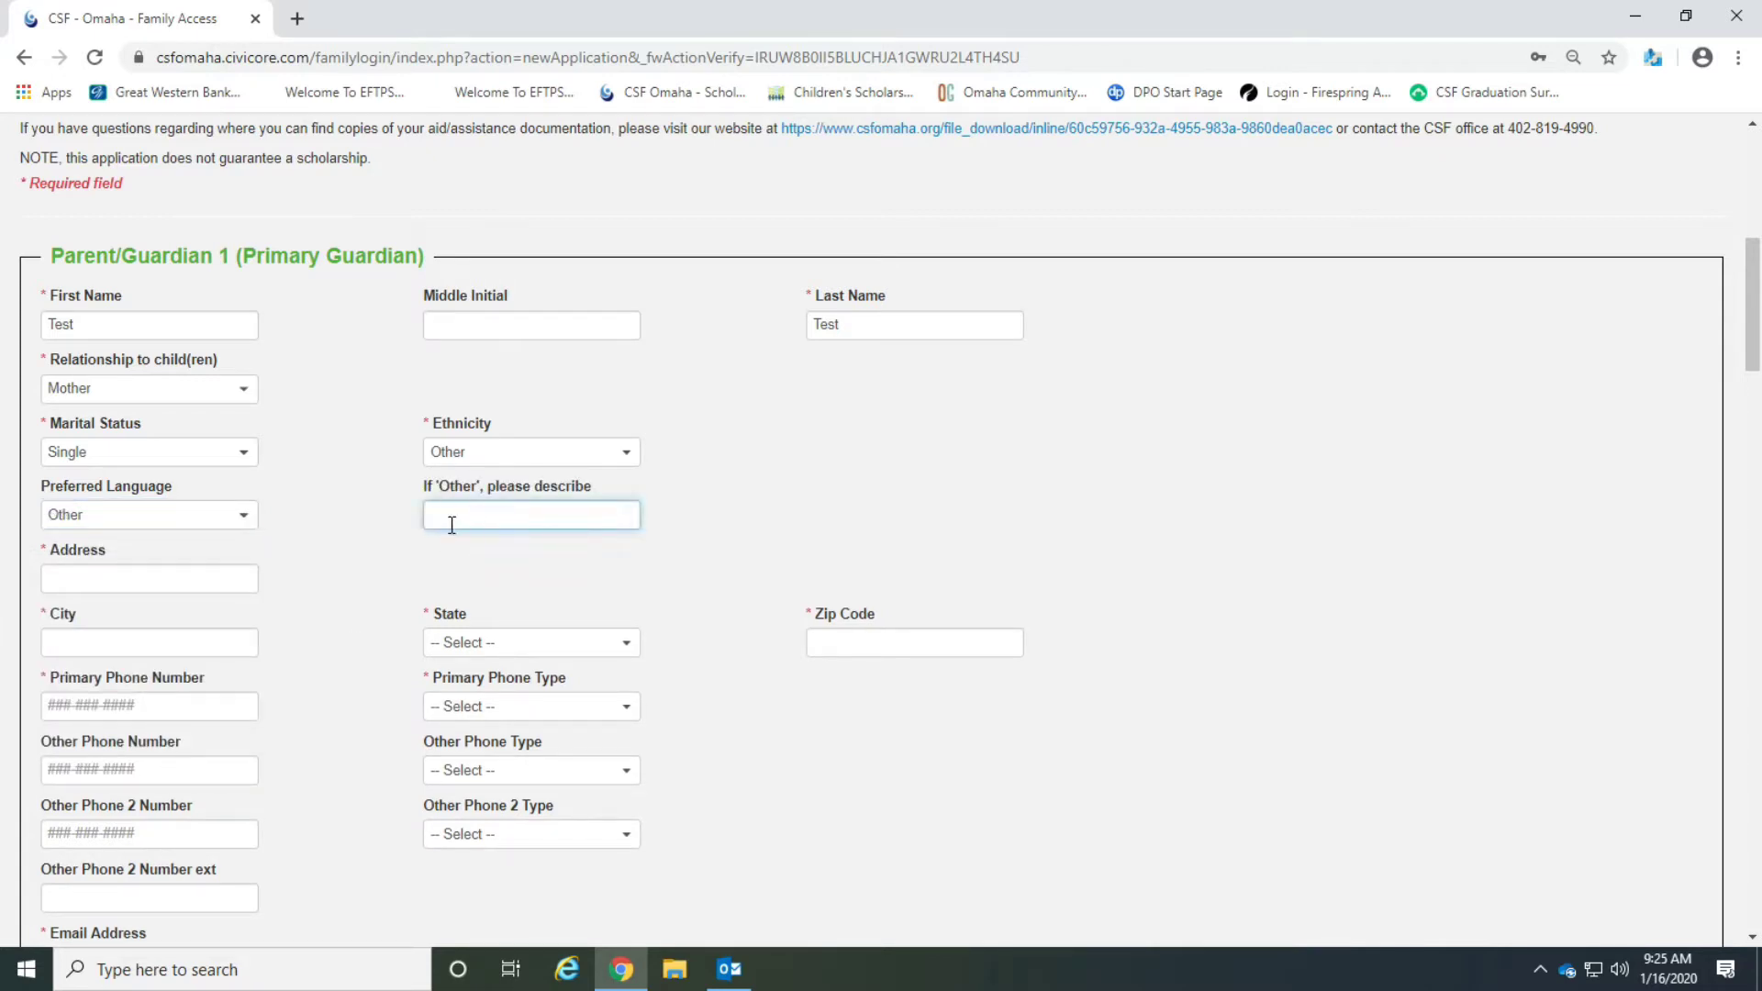
pyautogui.click(212, 519)
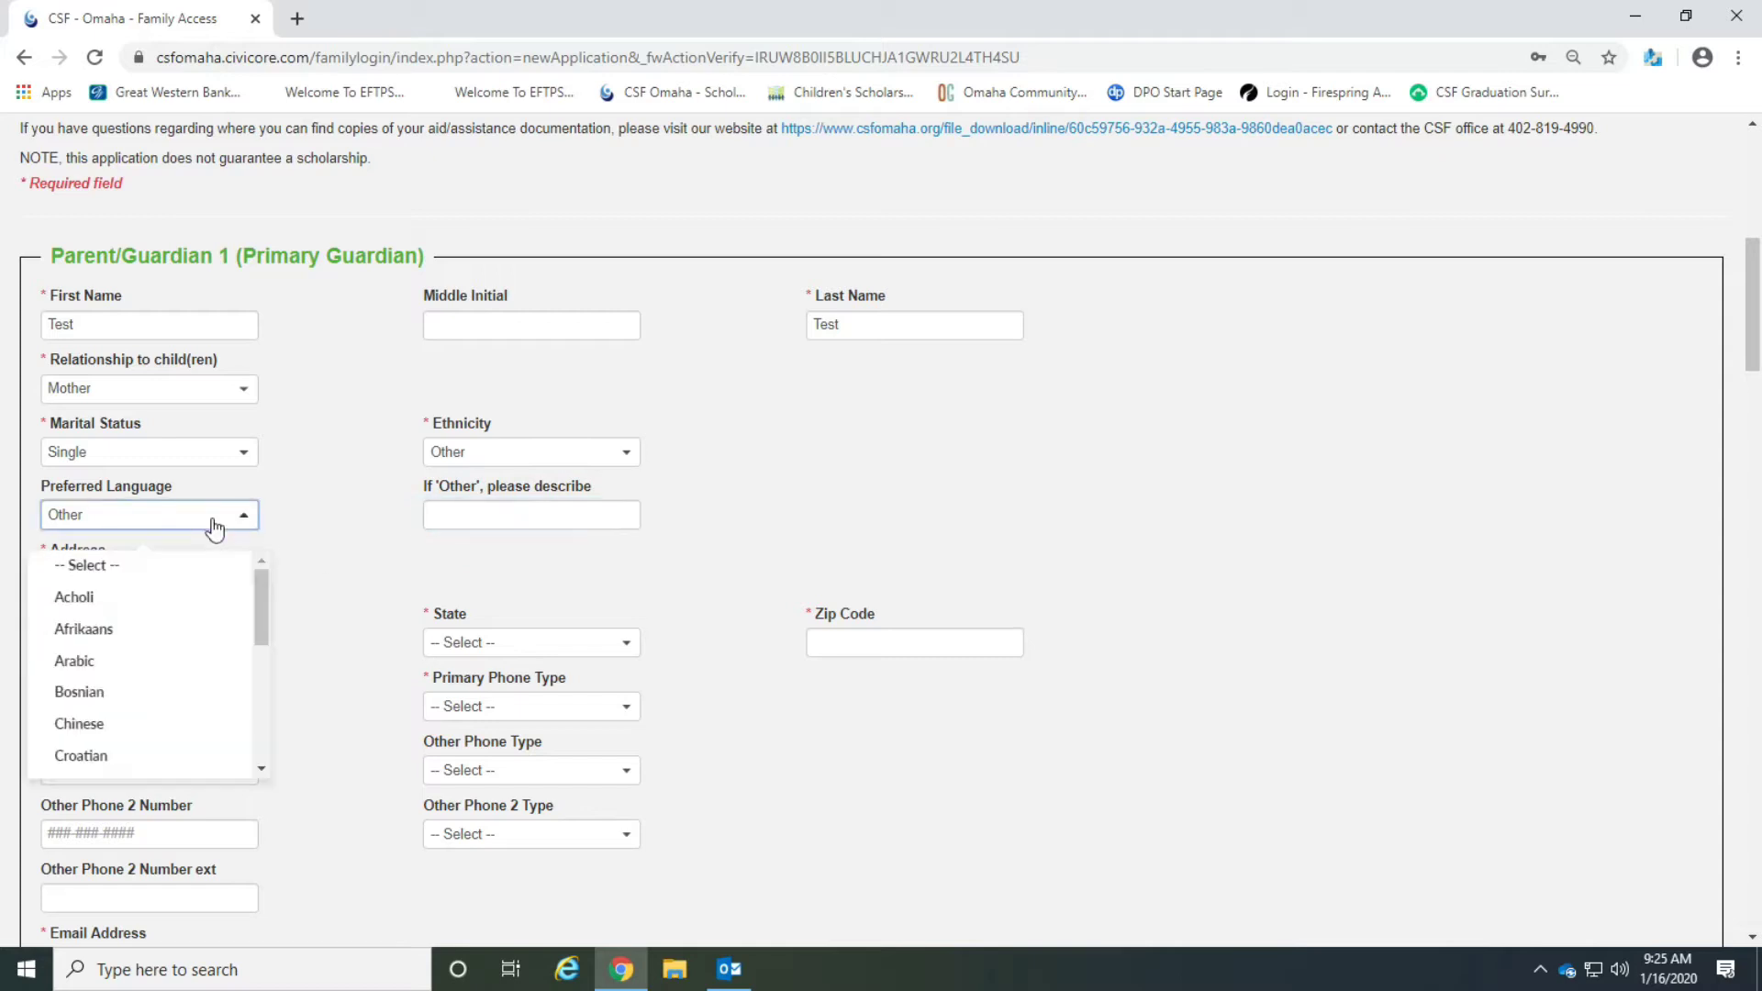
pyautogui.click(150, 567)
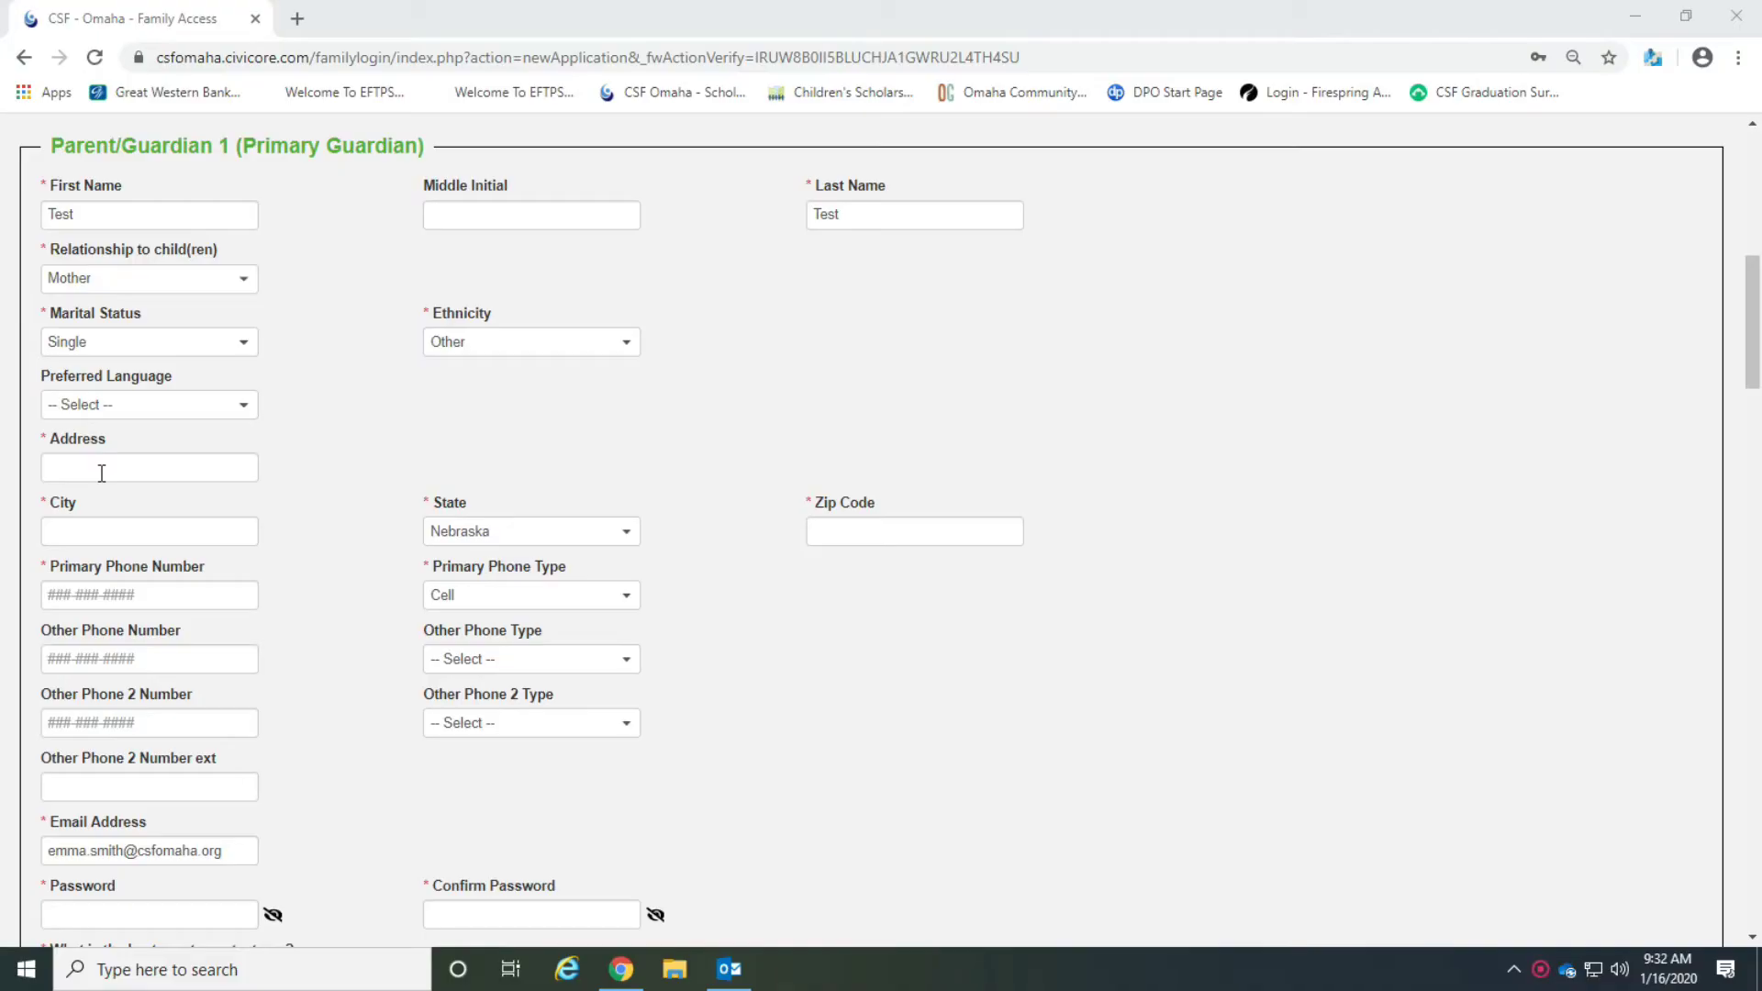
# Fill in the guardian's street address, city Omaha and zip code.
pyautogui.click(101, 469)
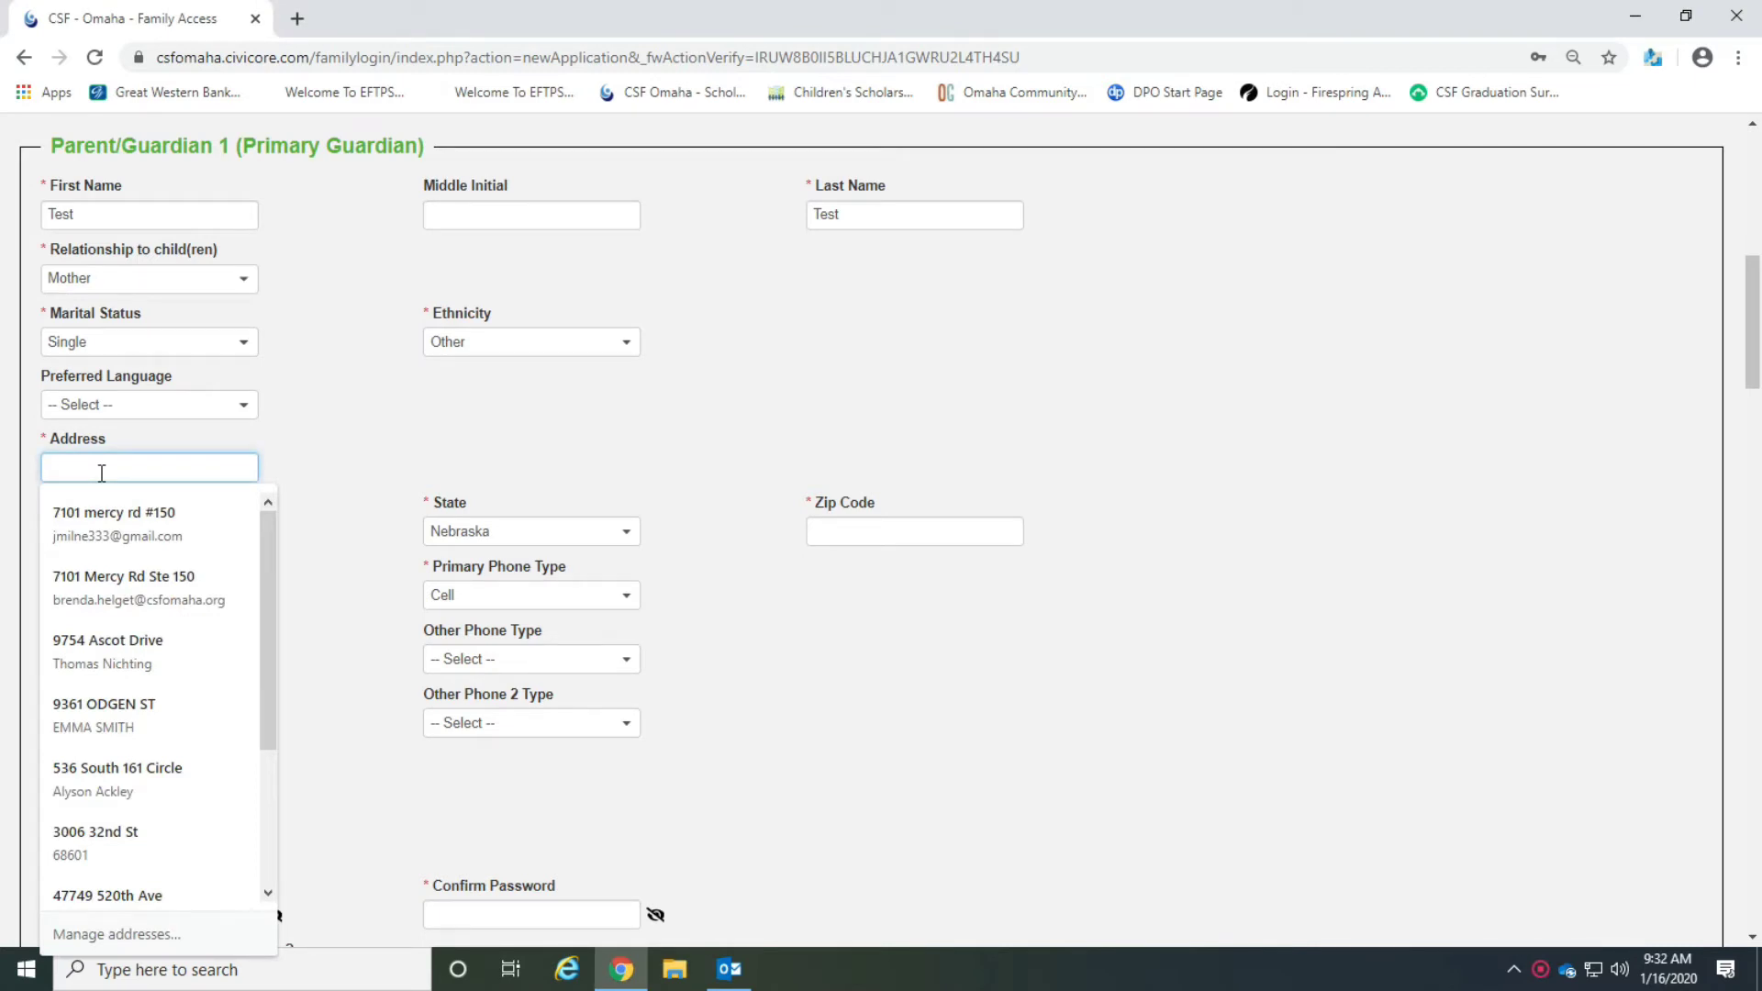
pyautogui.write('123 M')
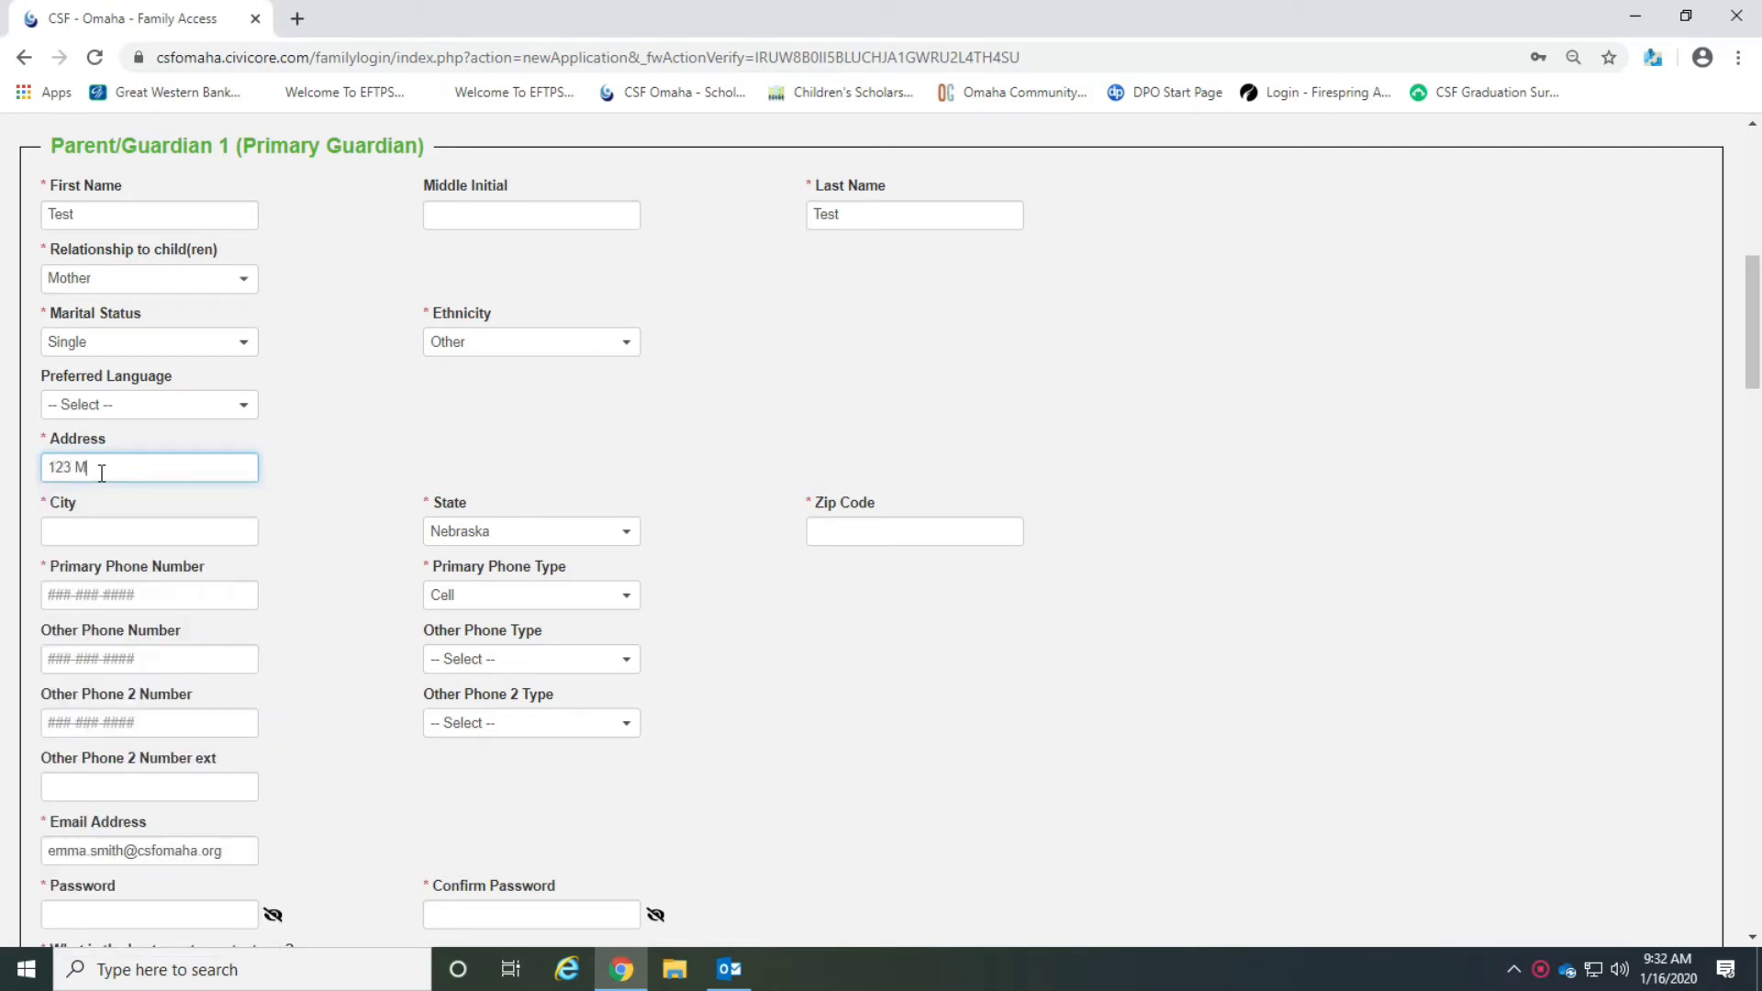
pyautogui.write('ain St.')
pyautogui.click(149, 535)
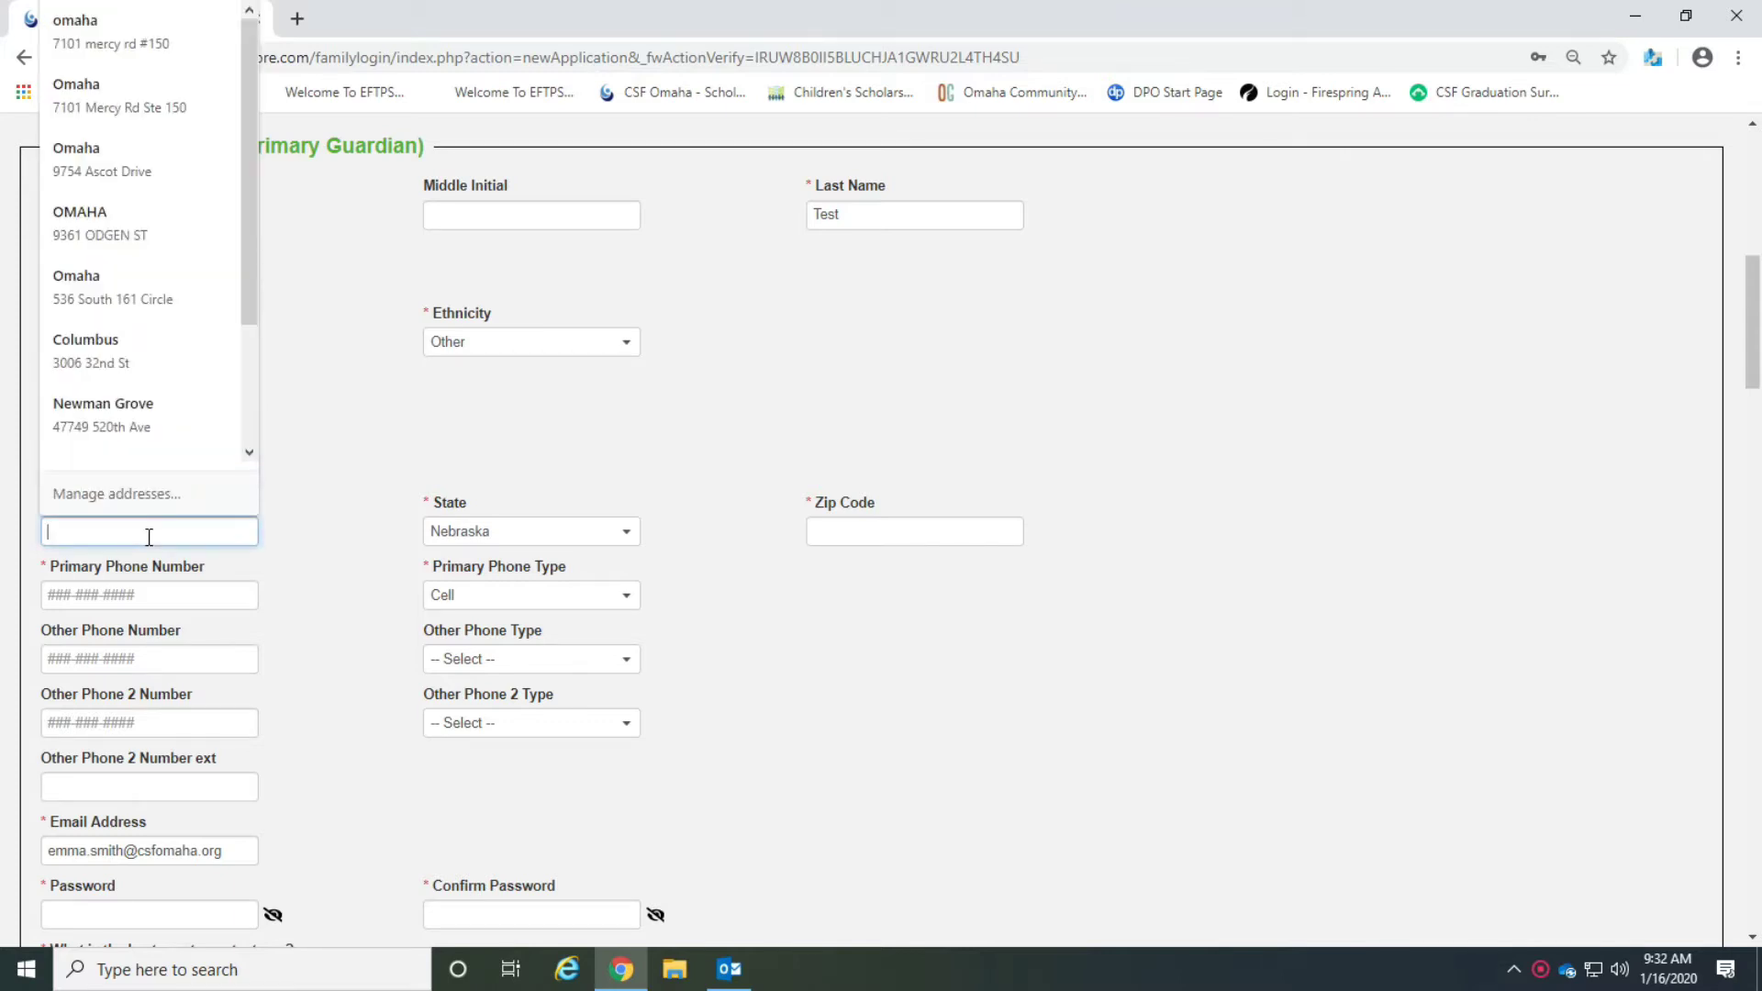
pyautogui.write('Omaha')
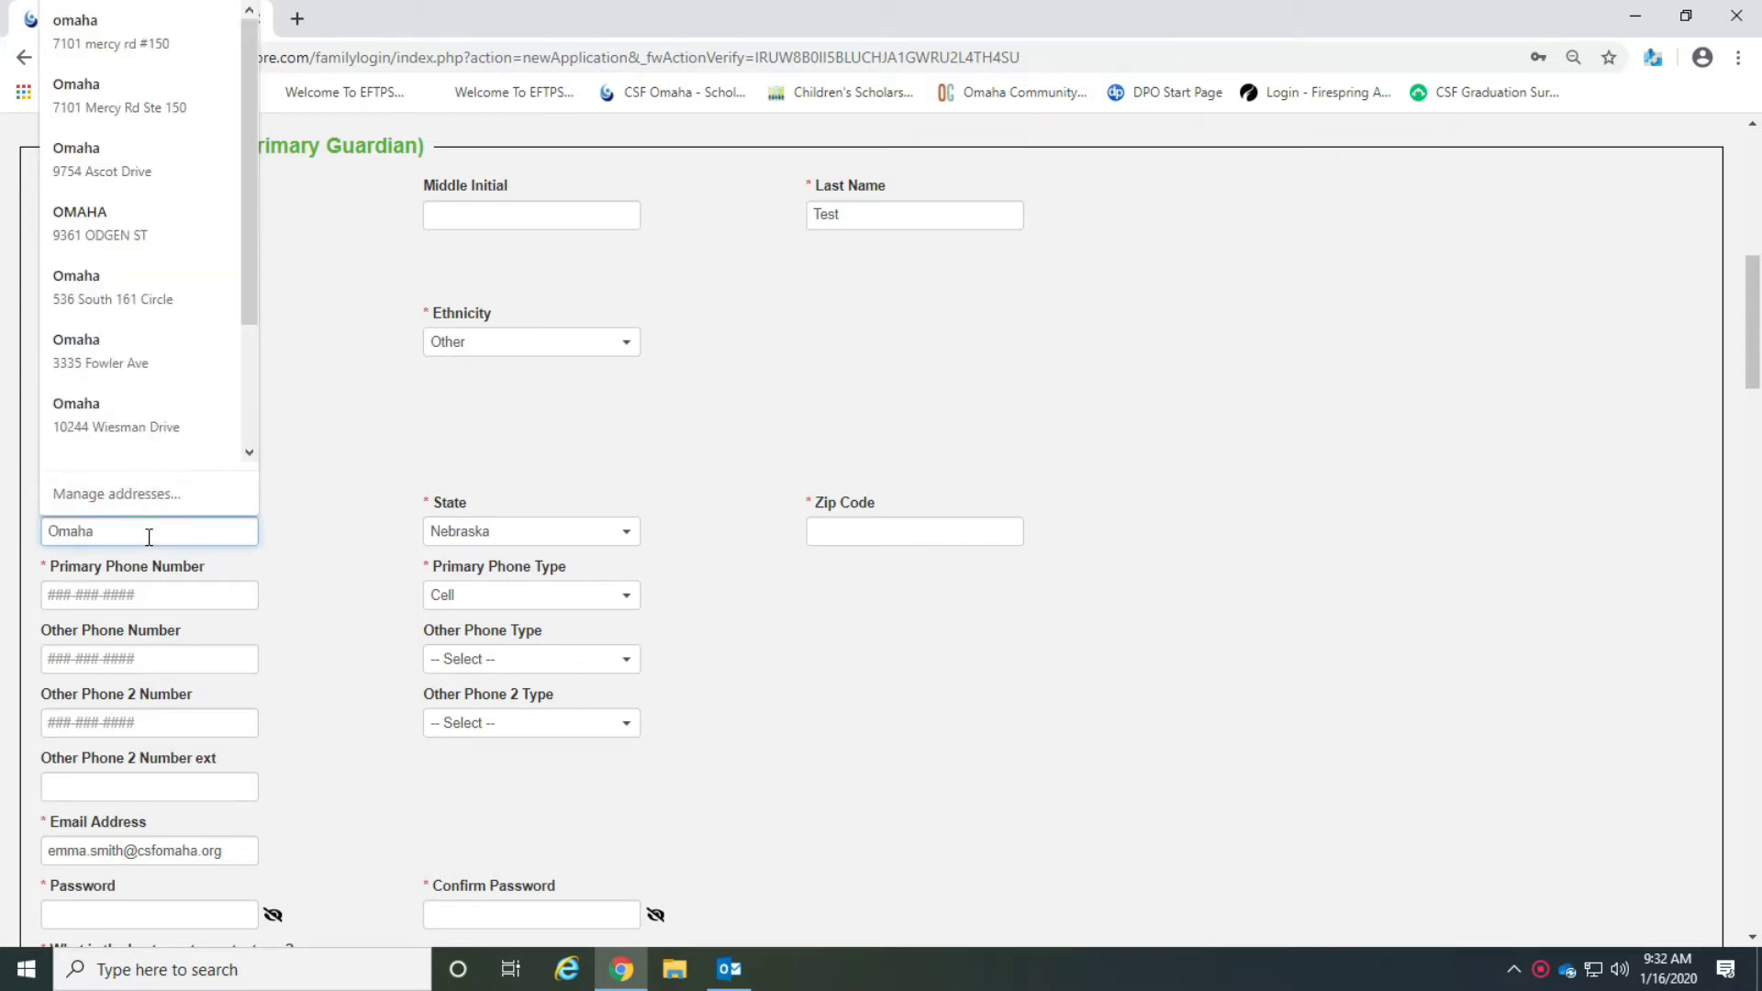
pyautogui.click(898, 532)
pyautogui.write('11111')
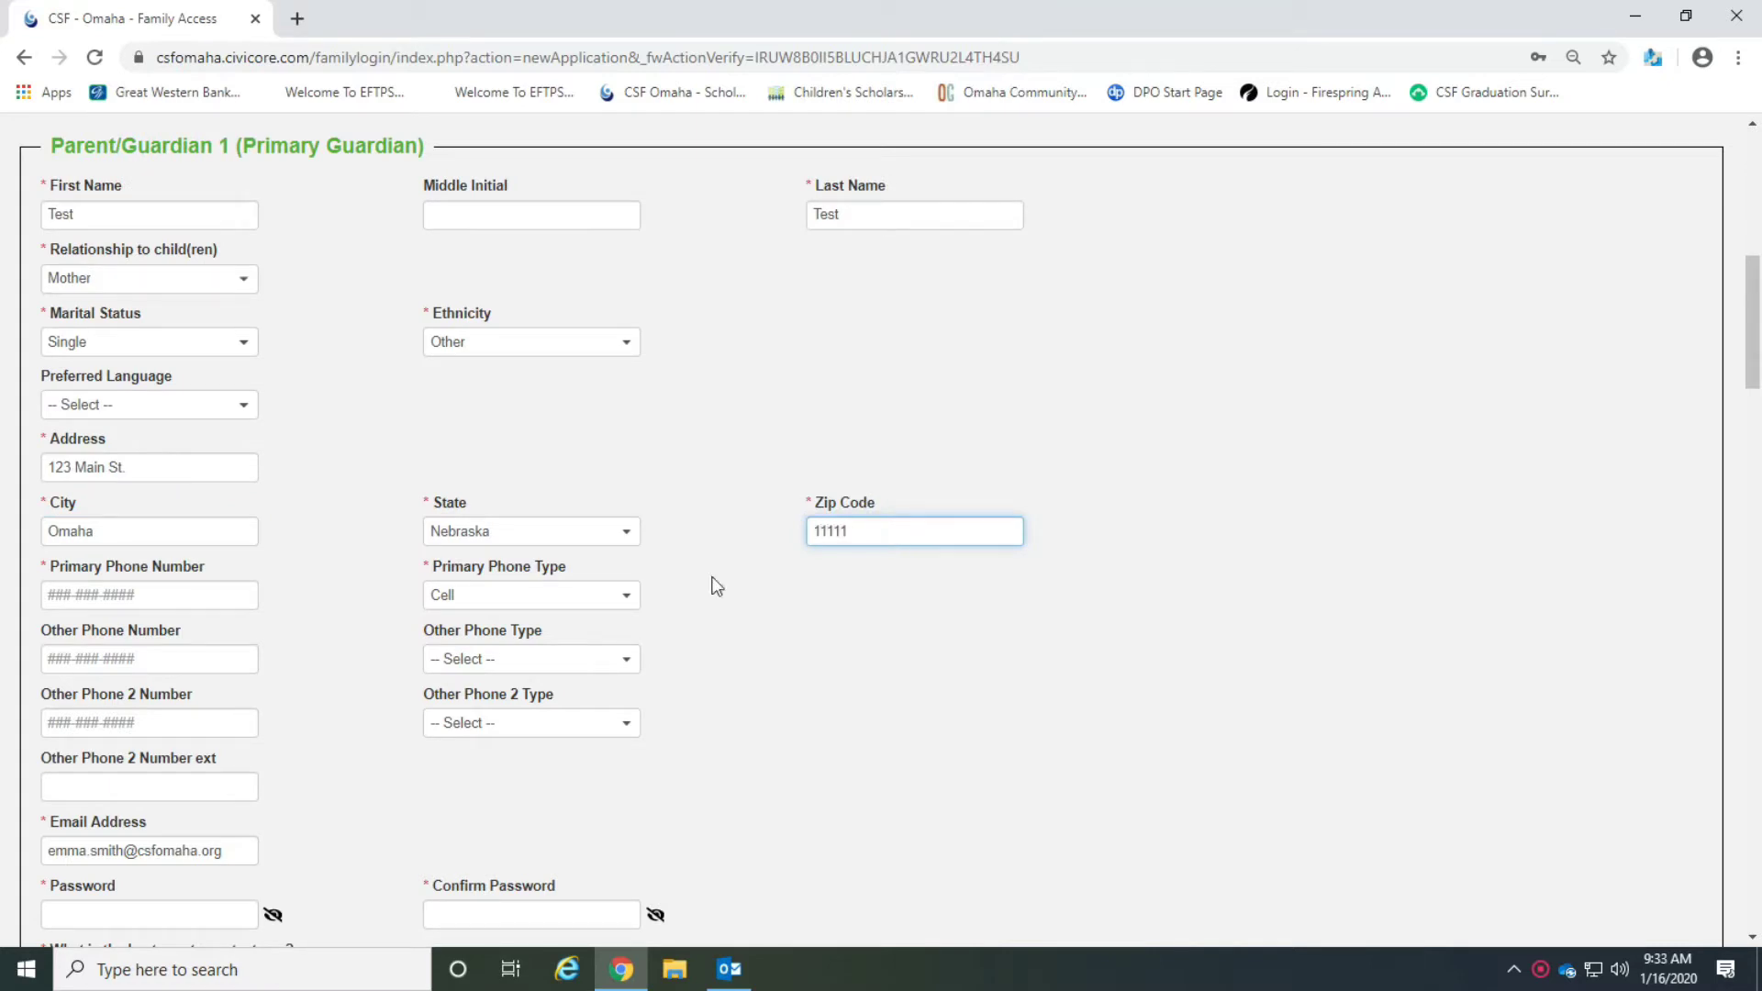
# Enter the primary phone number and choose Cell as its phone type.
pyautogui.click(135, 603)
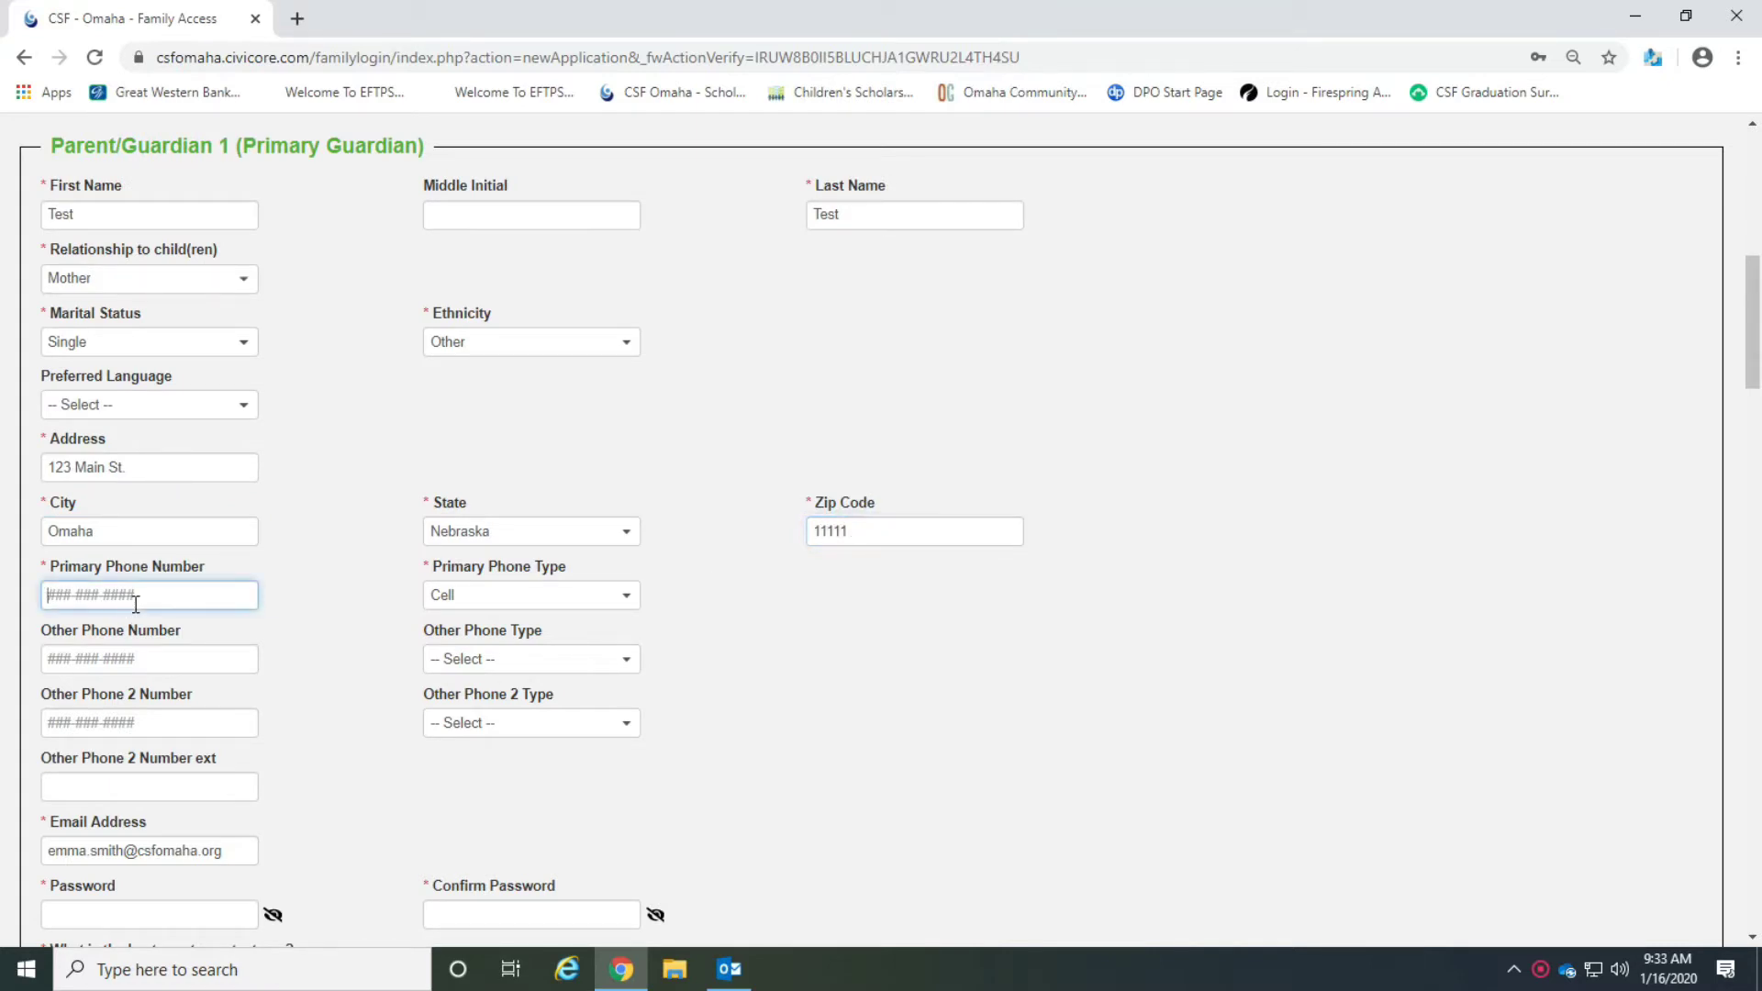
pyautogui.write('402-222-2222')
pyautogui.click(583, 606)
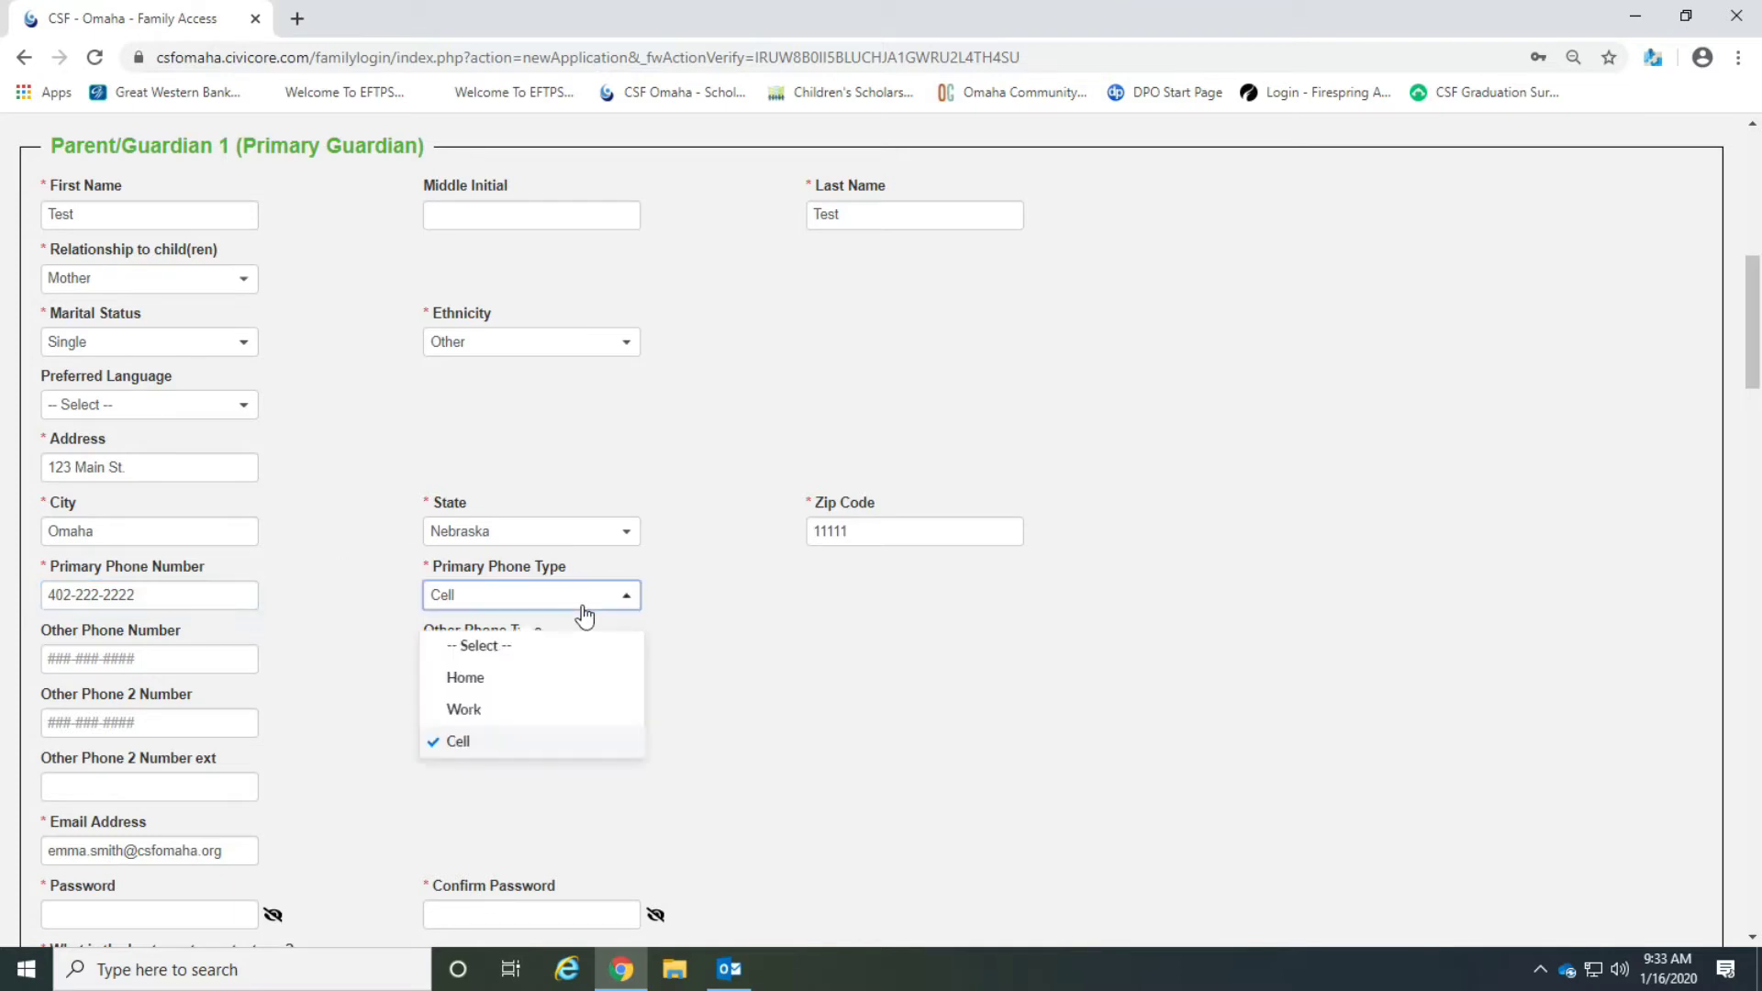
pyautogui.click(524, 742)
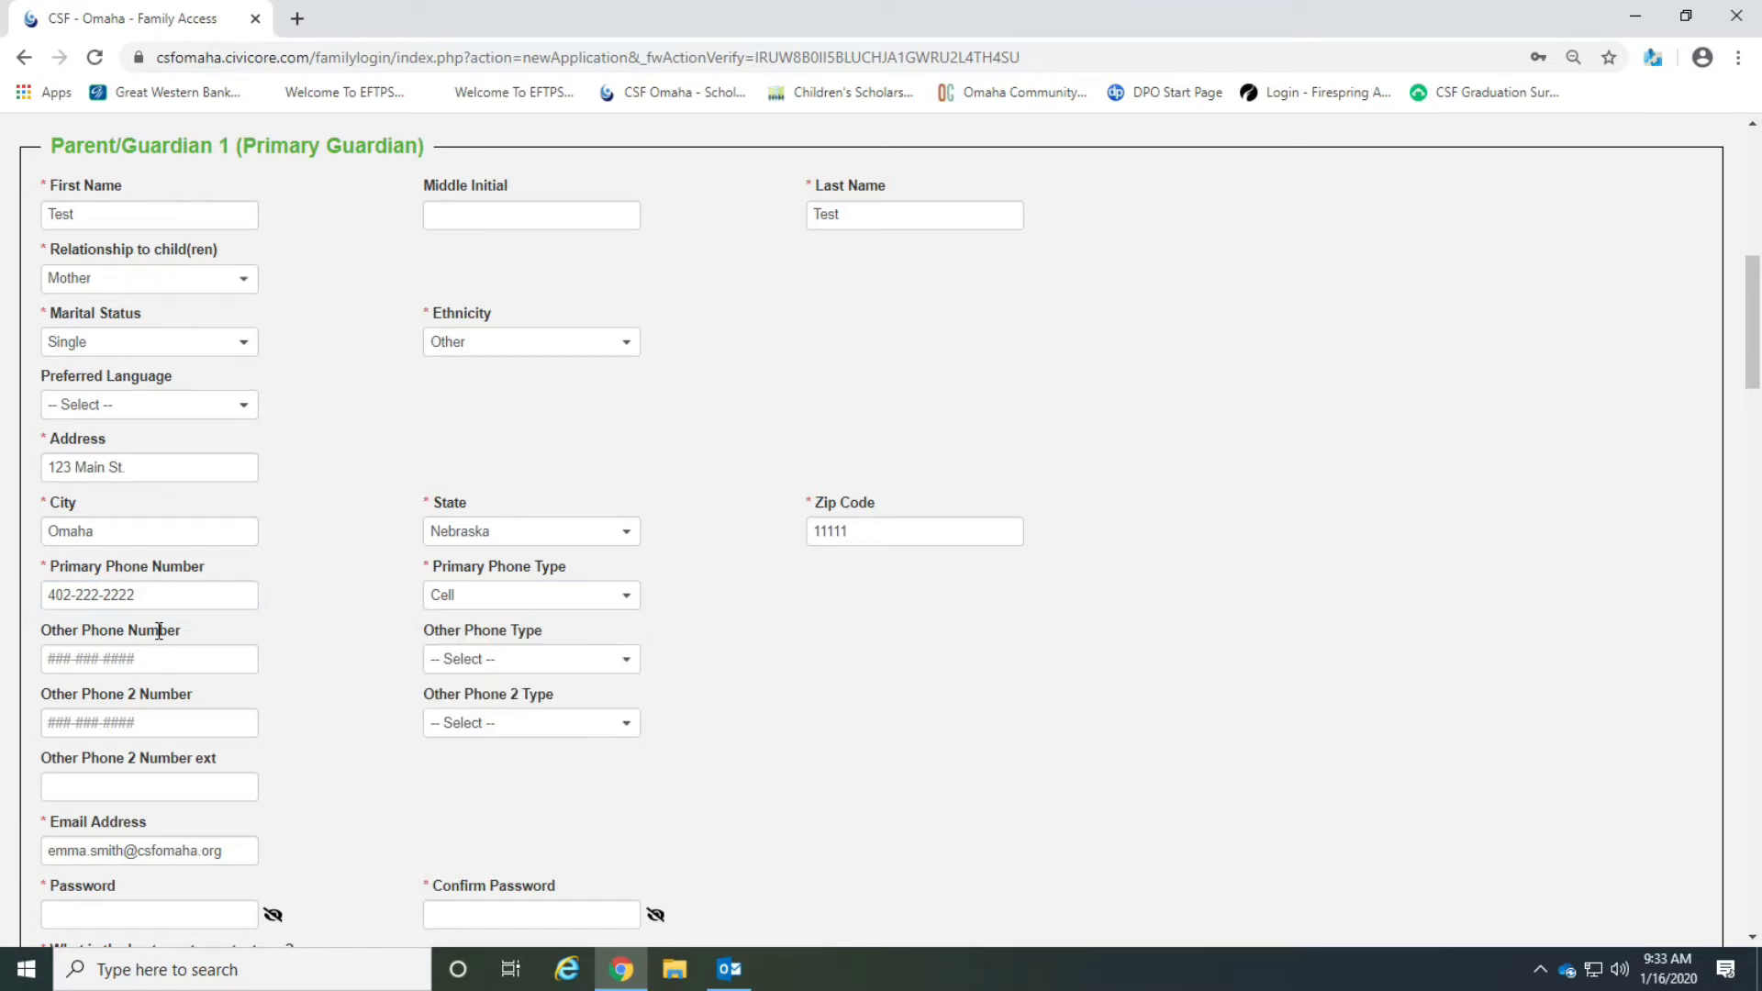
# Enter the account password and confirm it in the confirmation field.
pyautogui.scroll(-1, 372, 645)
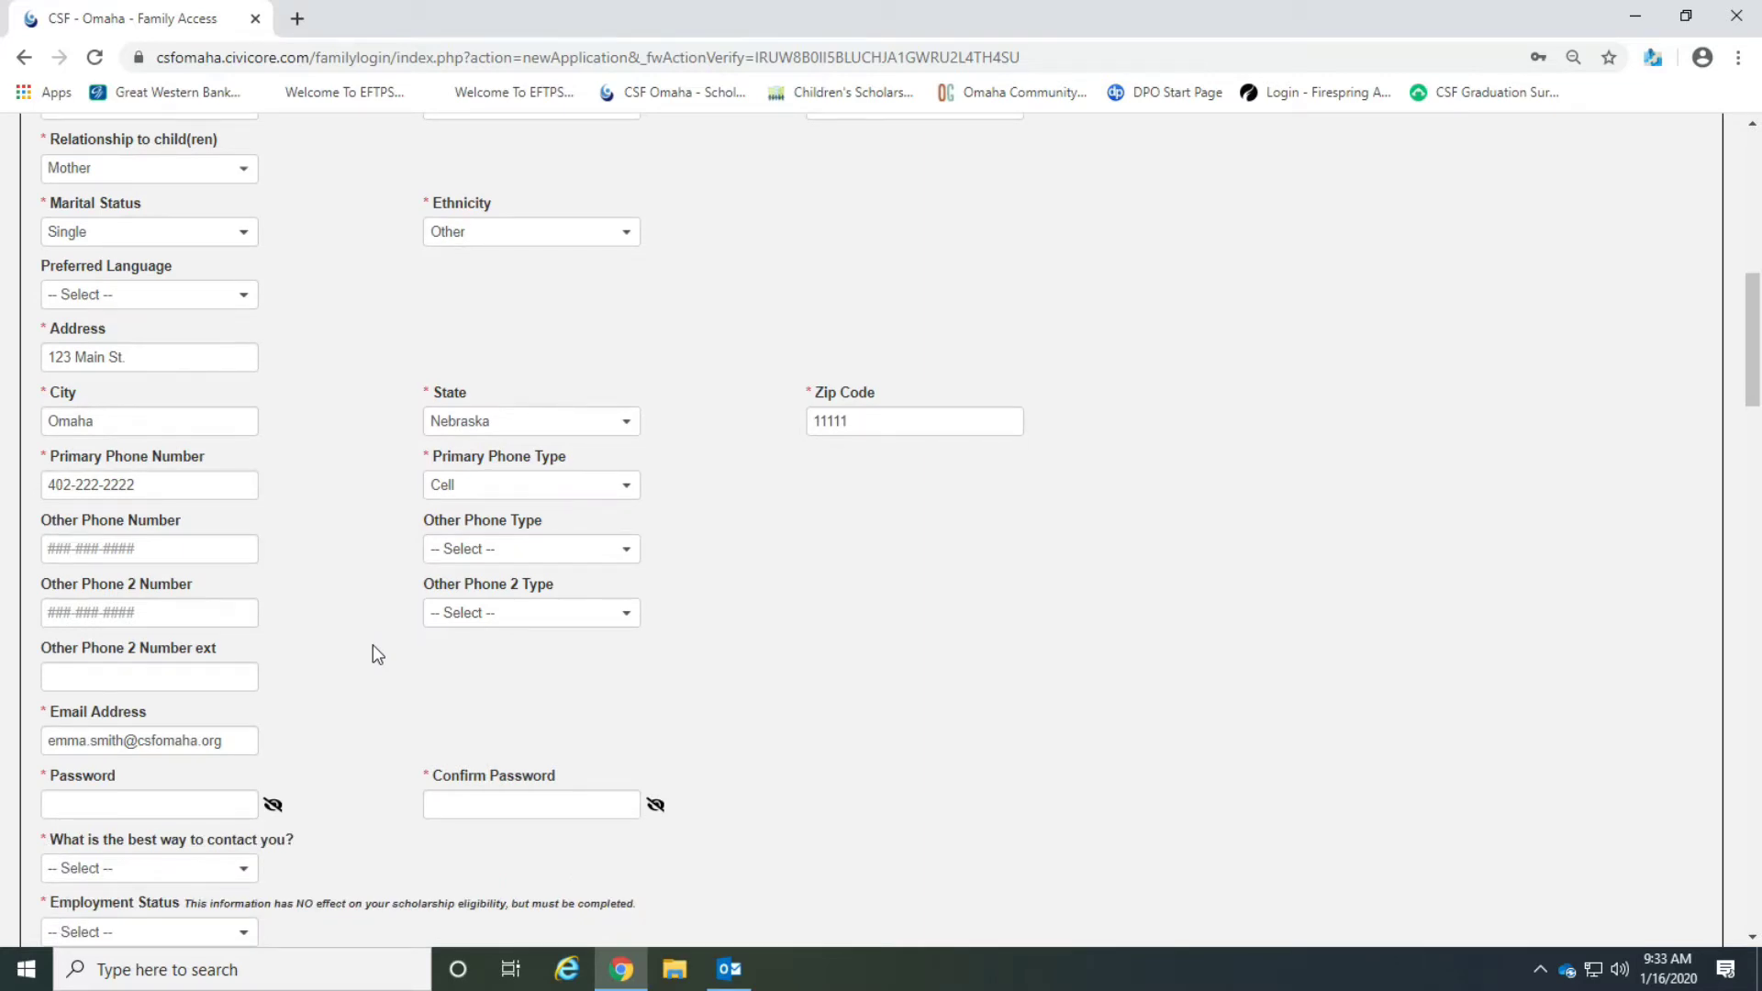
pyautogui.scroll(-1, 373, 644)
pyautogui.scroll(-1, 372, 644)
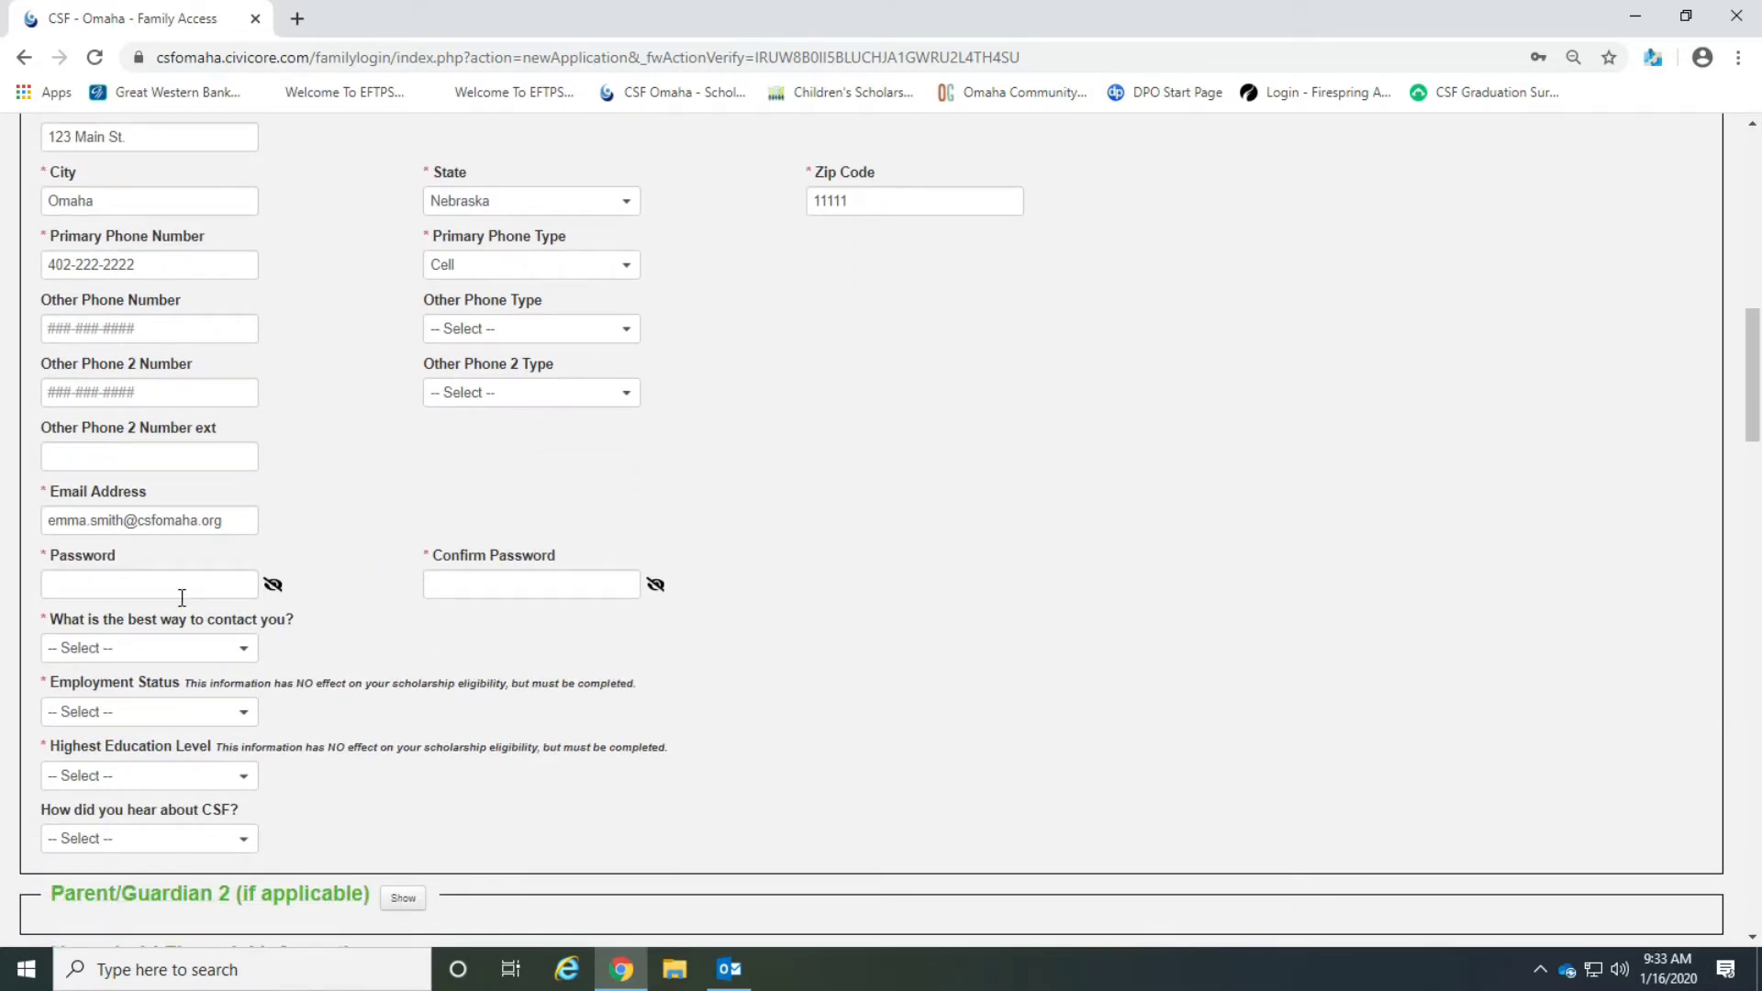
pyautogui.click(220, 521)
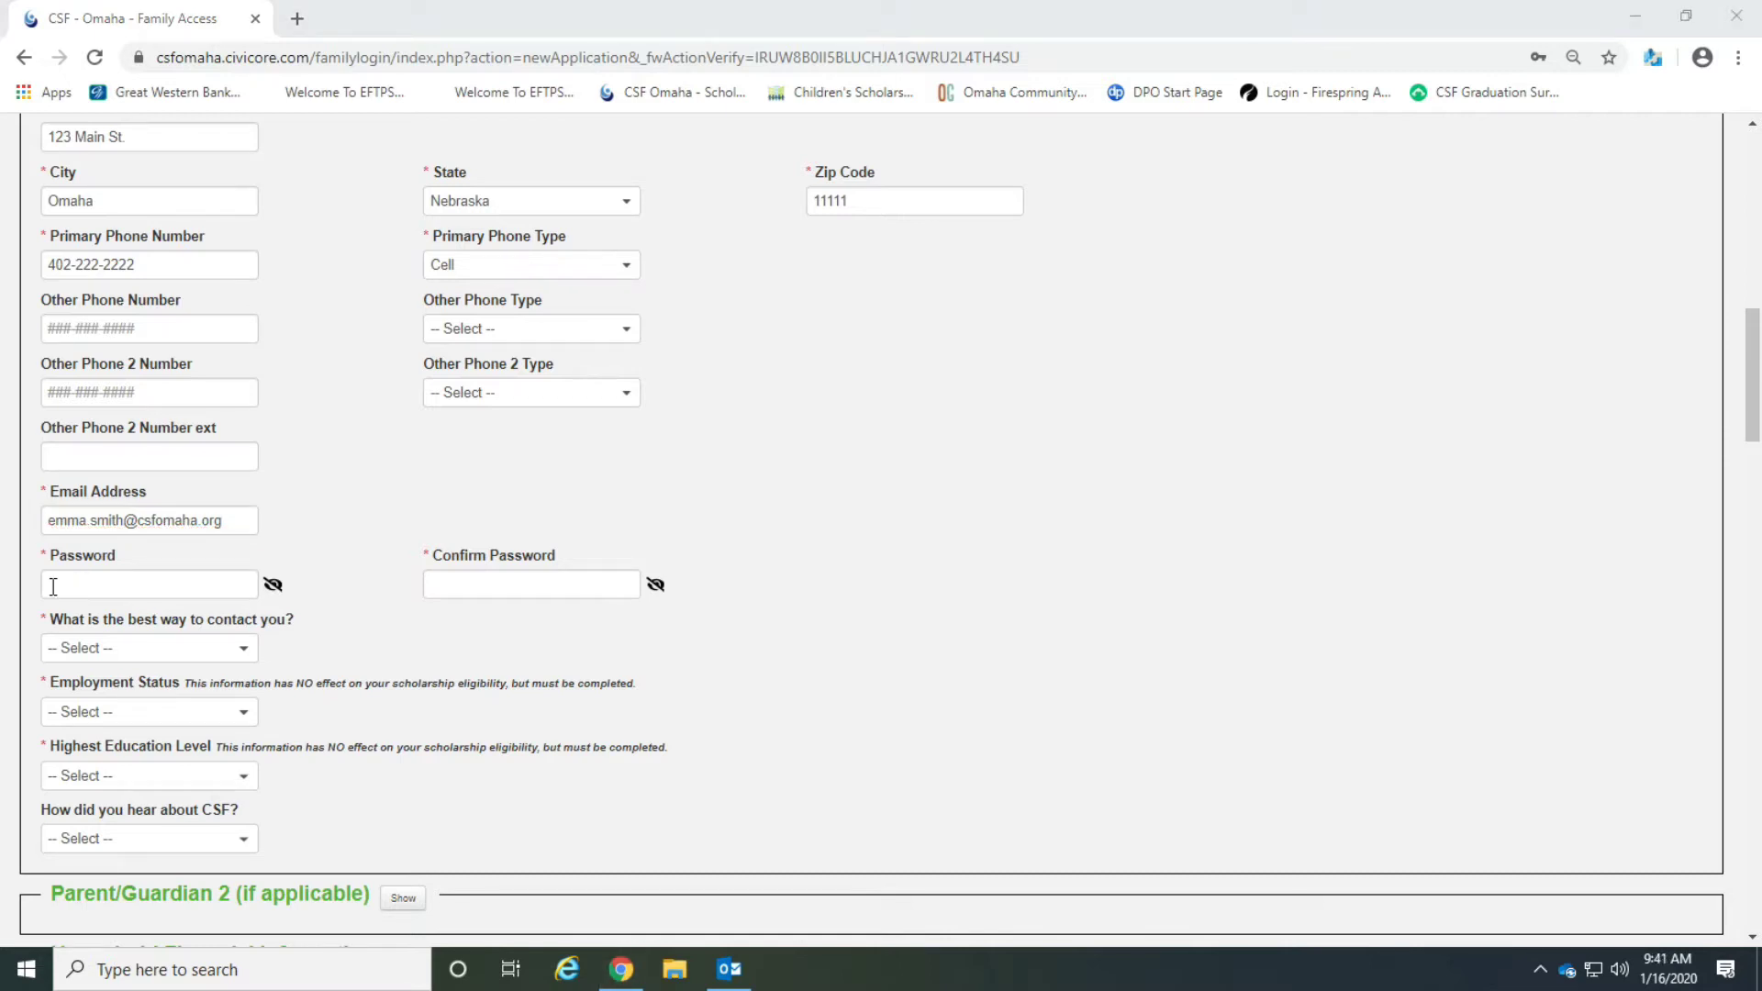
pyautogui.click(53, 587)
pyautogui.write('•••••••')
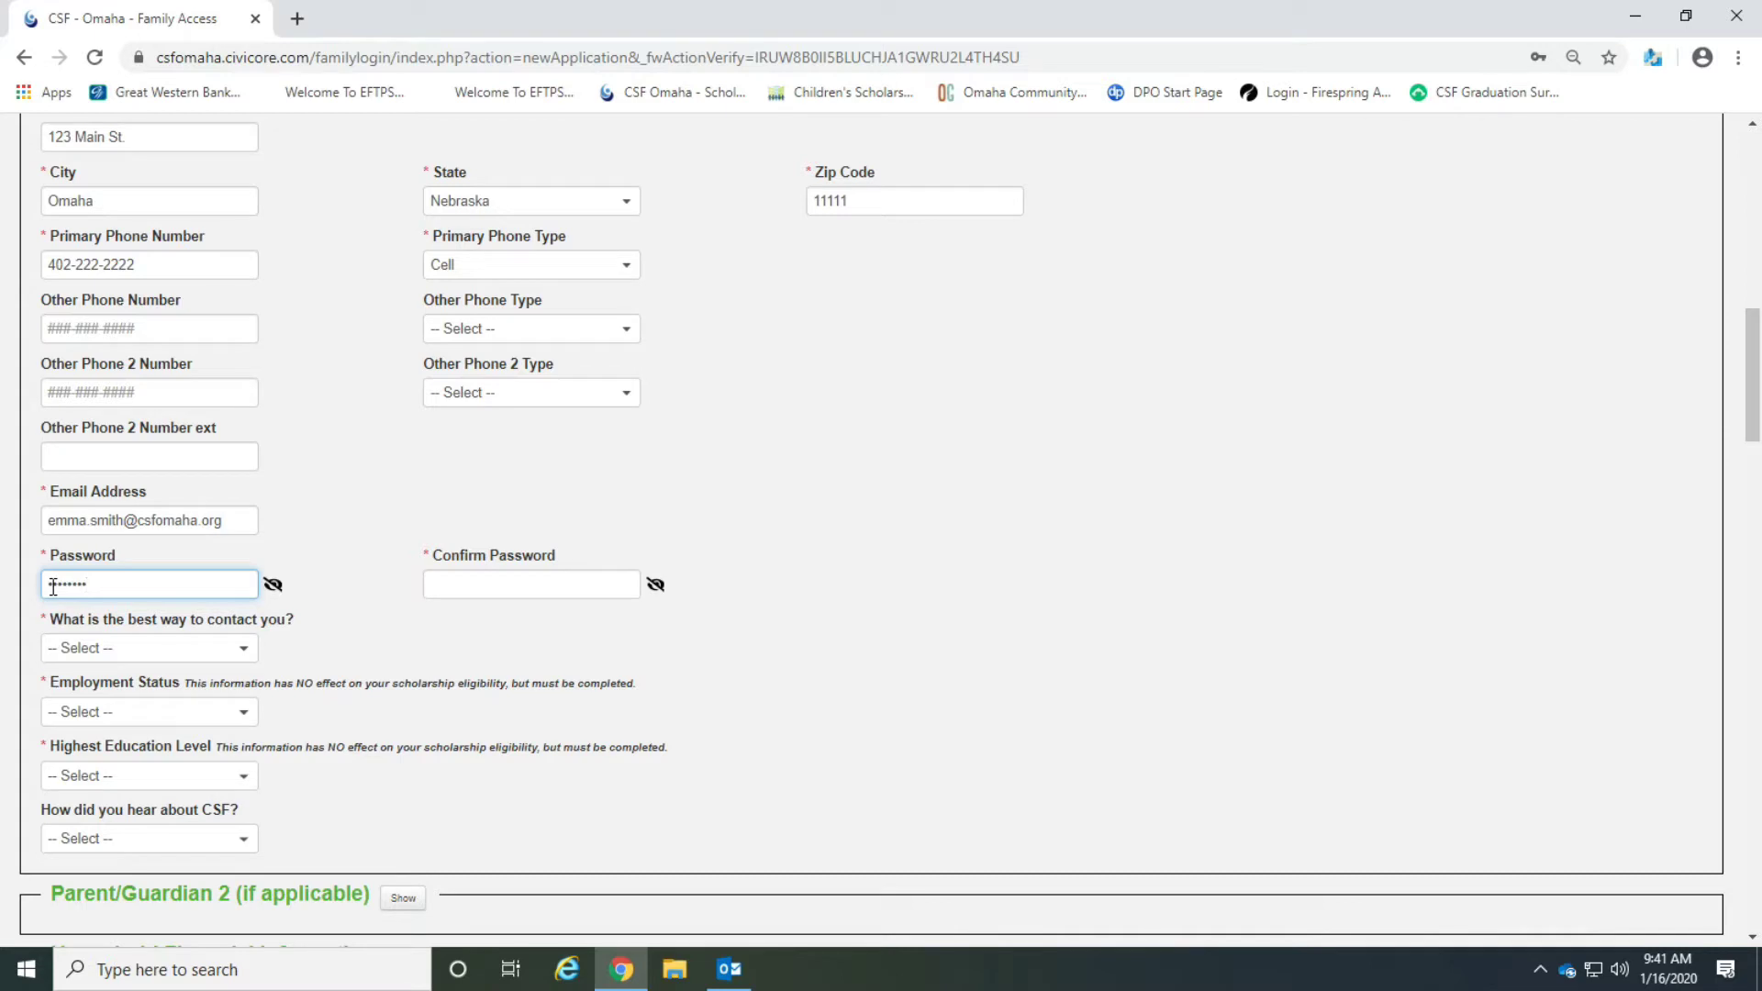
pyautogui.write('••••')
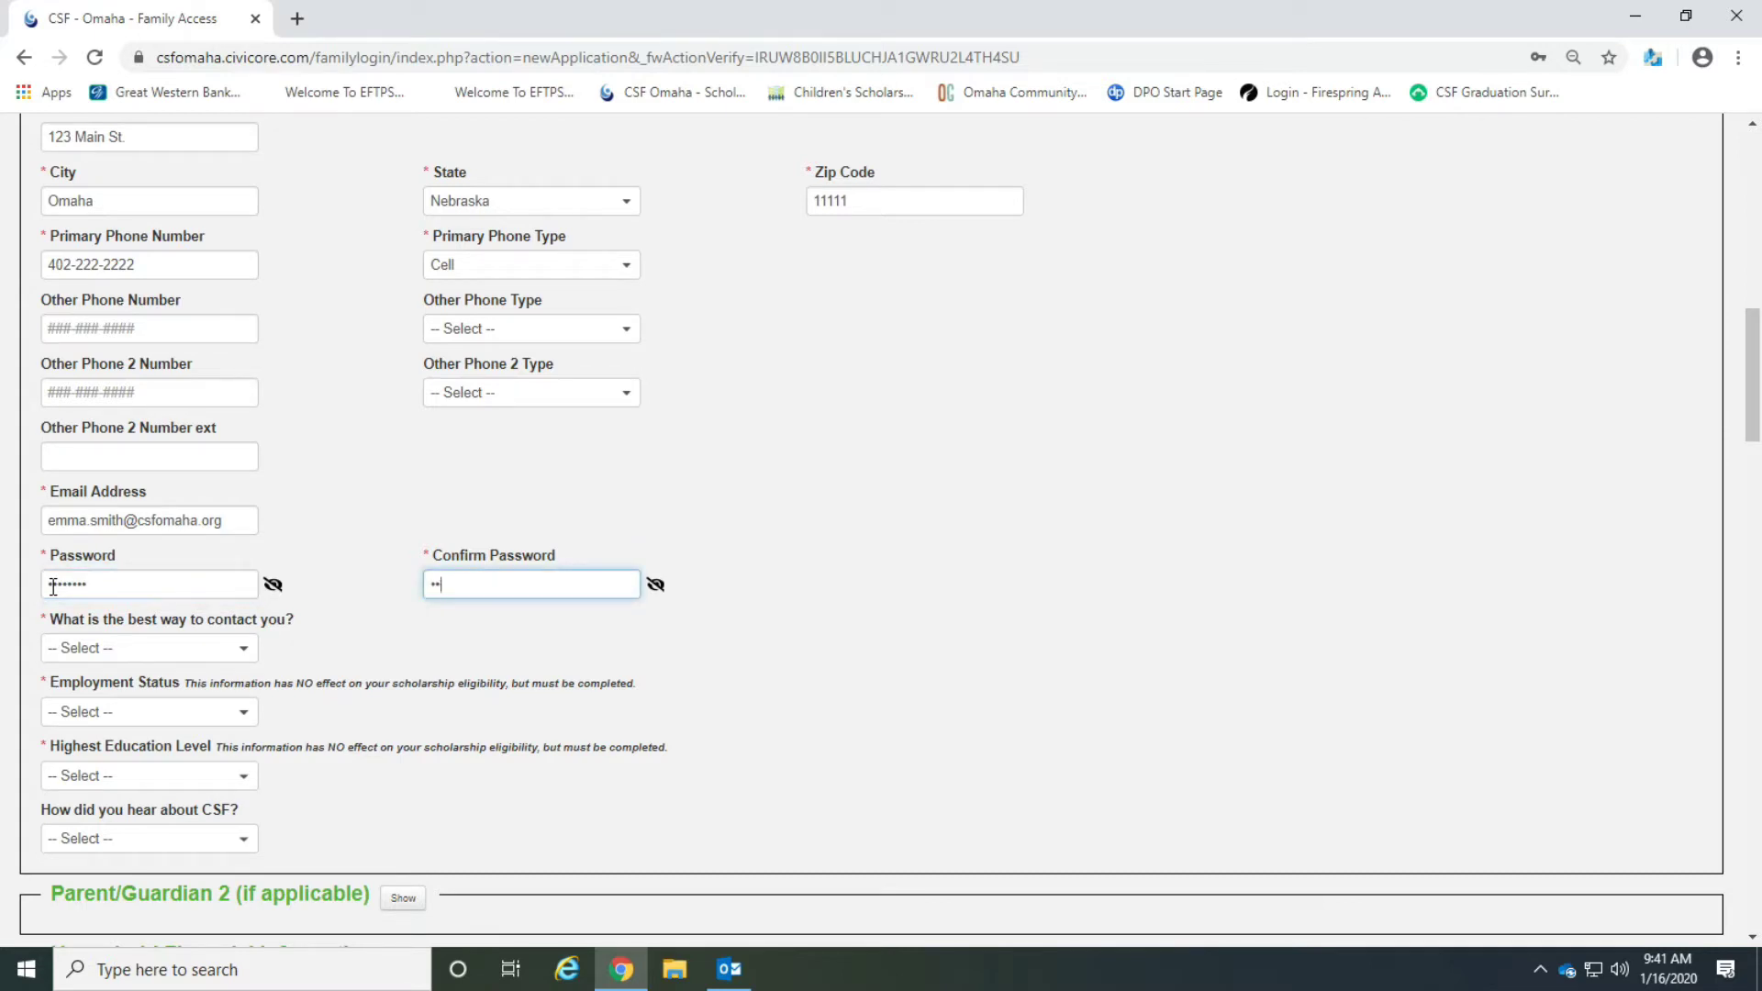
pyautogui.write('••••')
# Choose Email as the best contact method and Part time as the employment status.
pyautogui.click(209, 661)
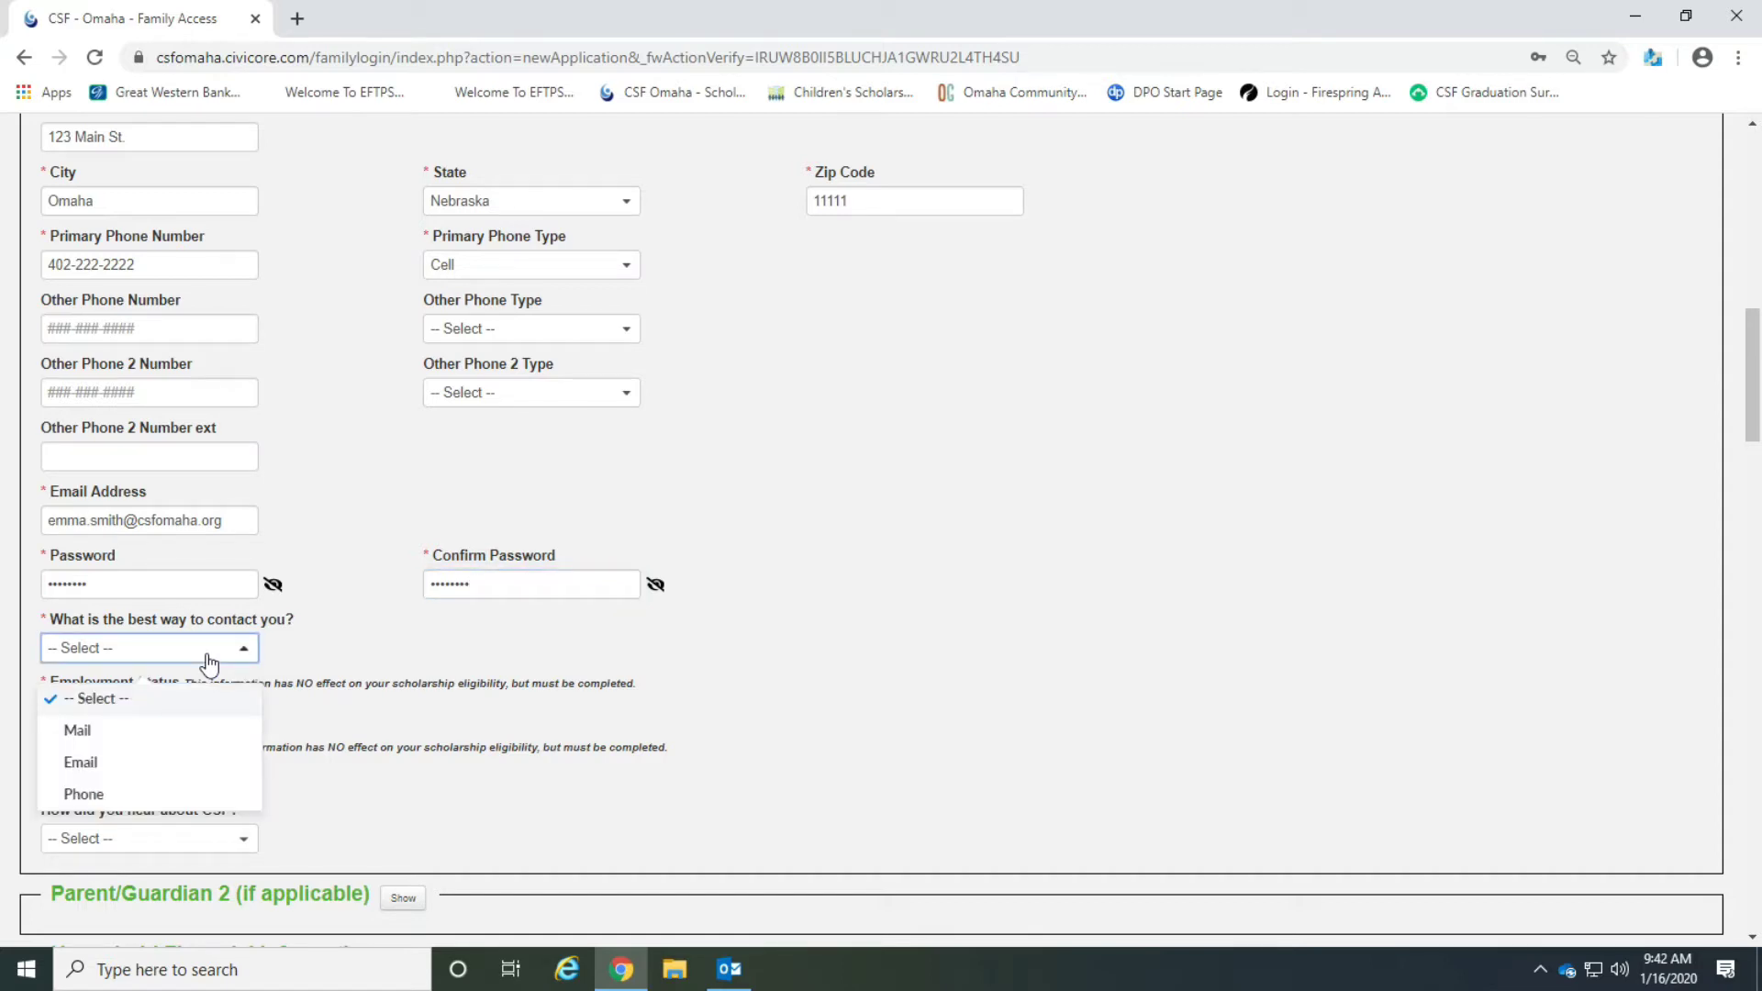
pyautogui.click(165, 775)
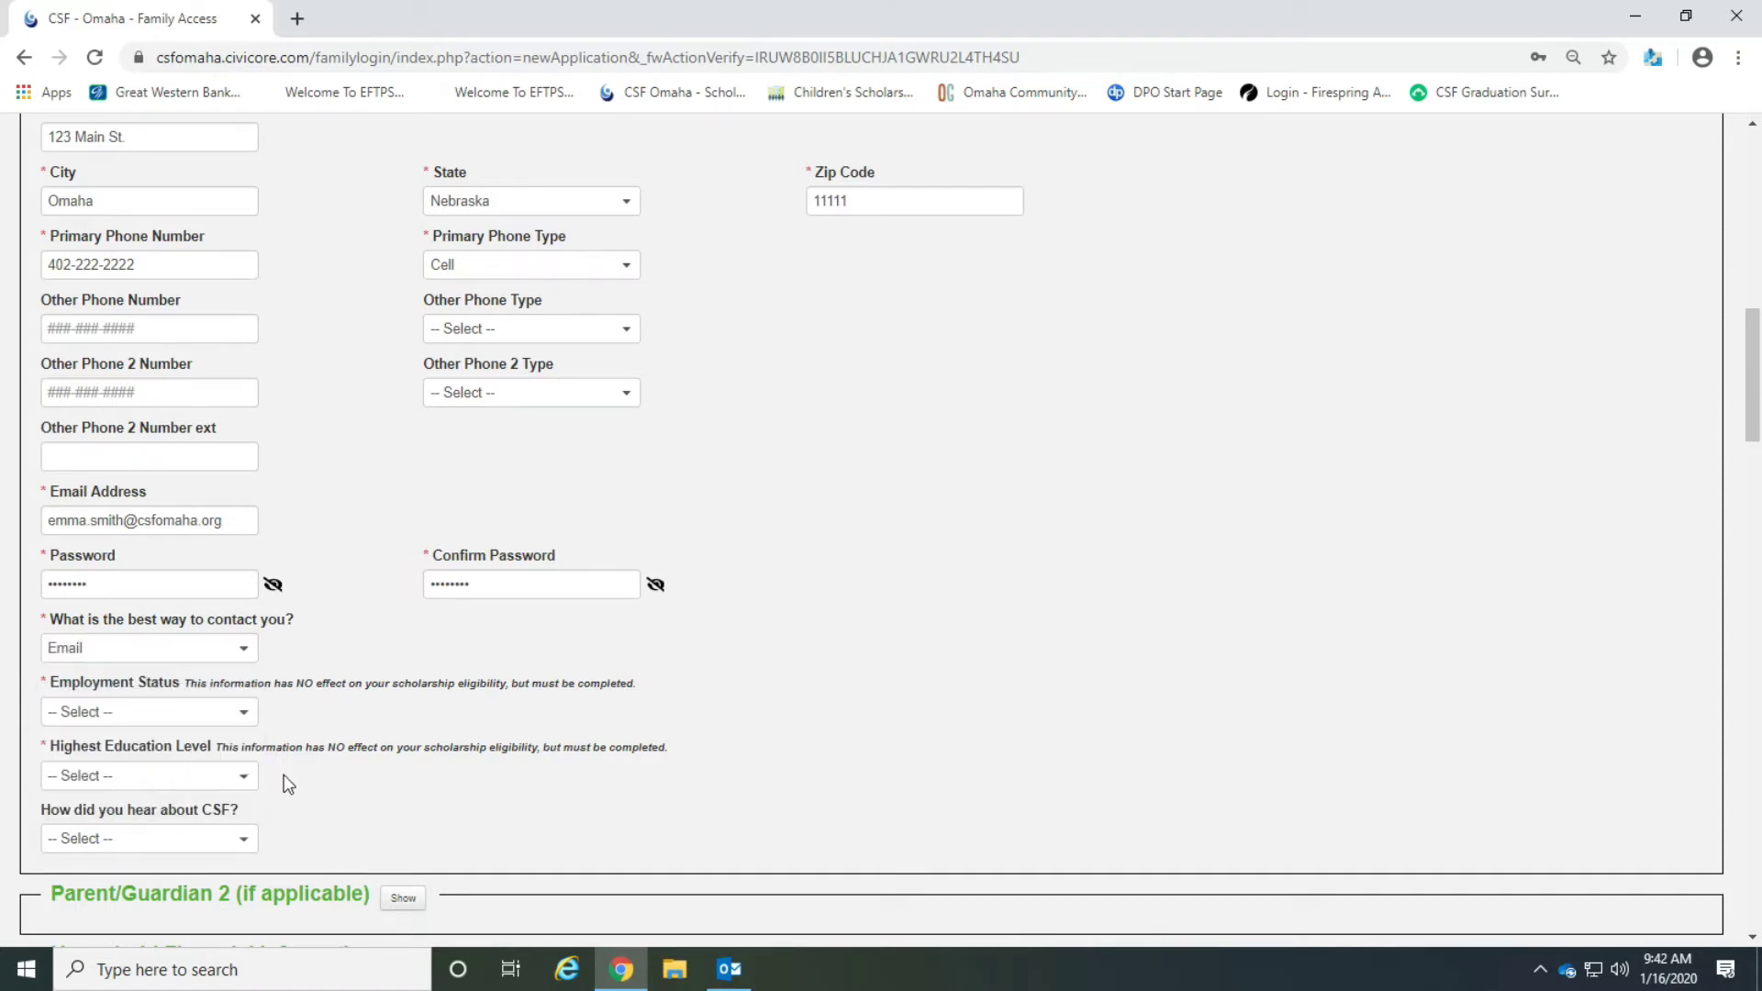
pyautogui.click(213, 731)
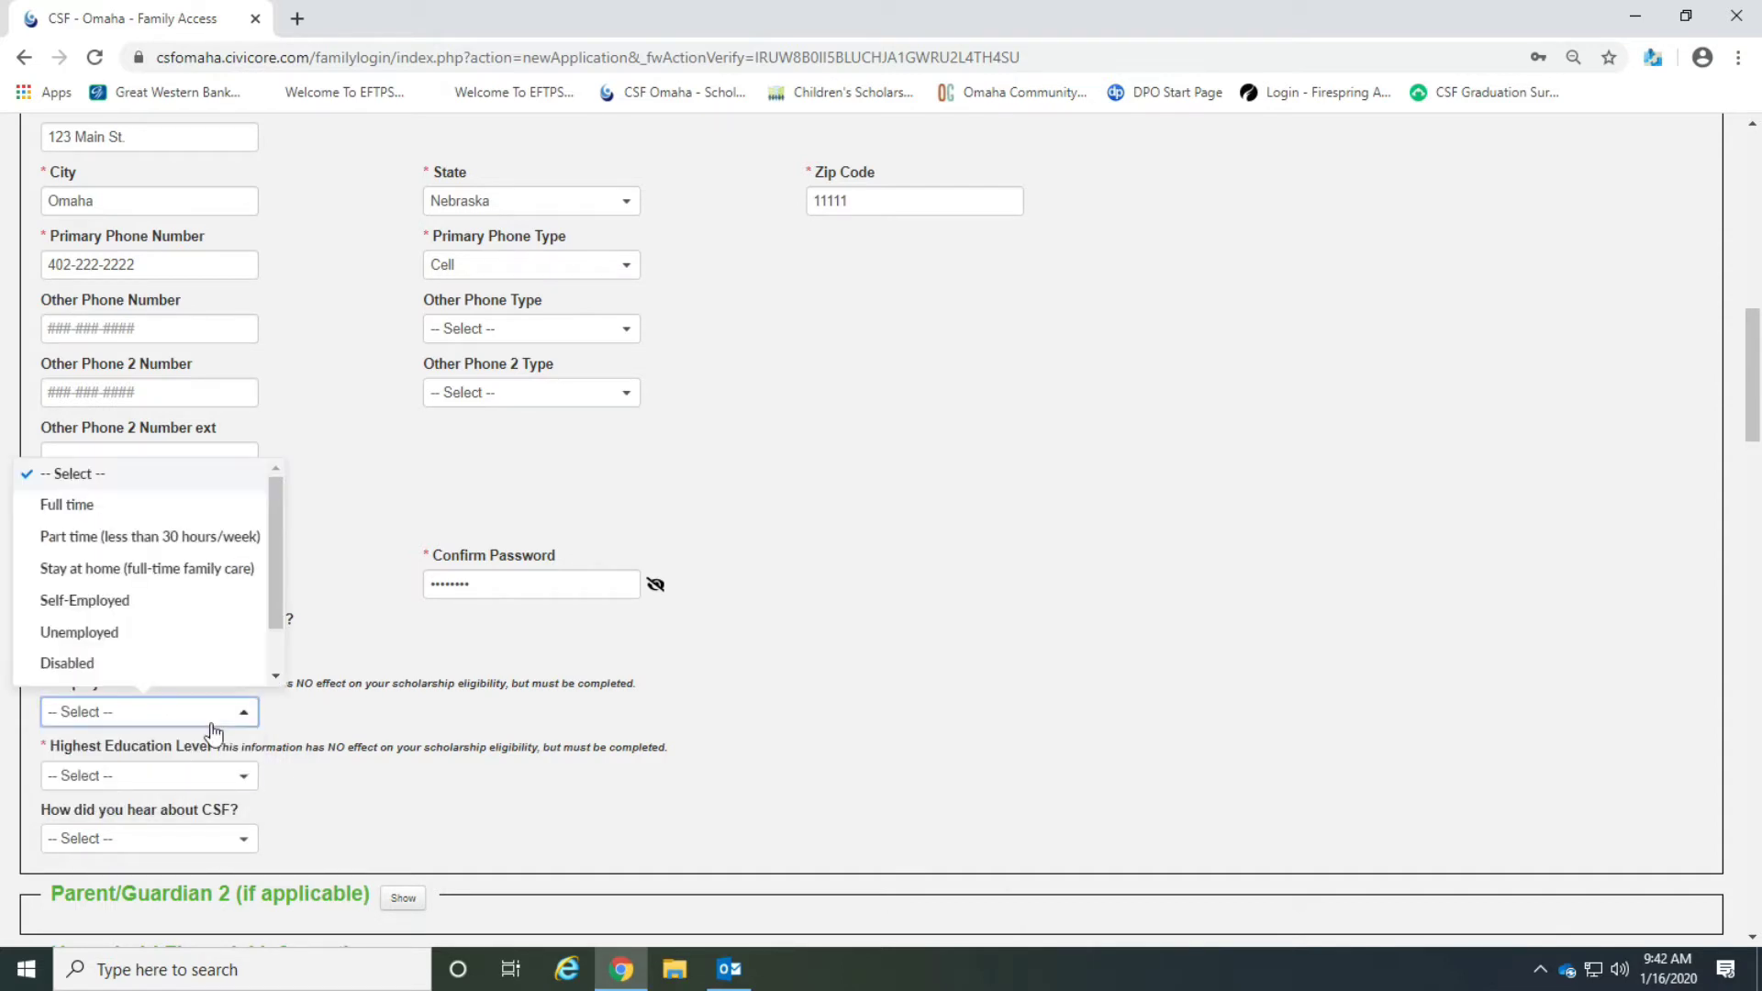
pyautogui.click(157, 548)
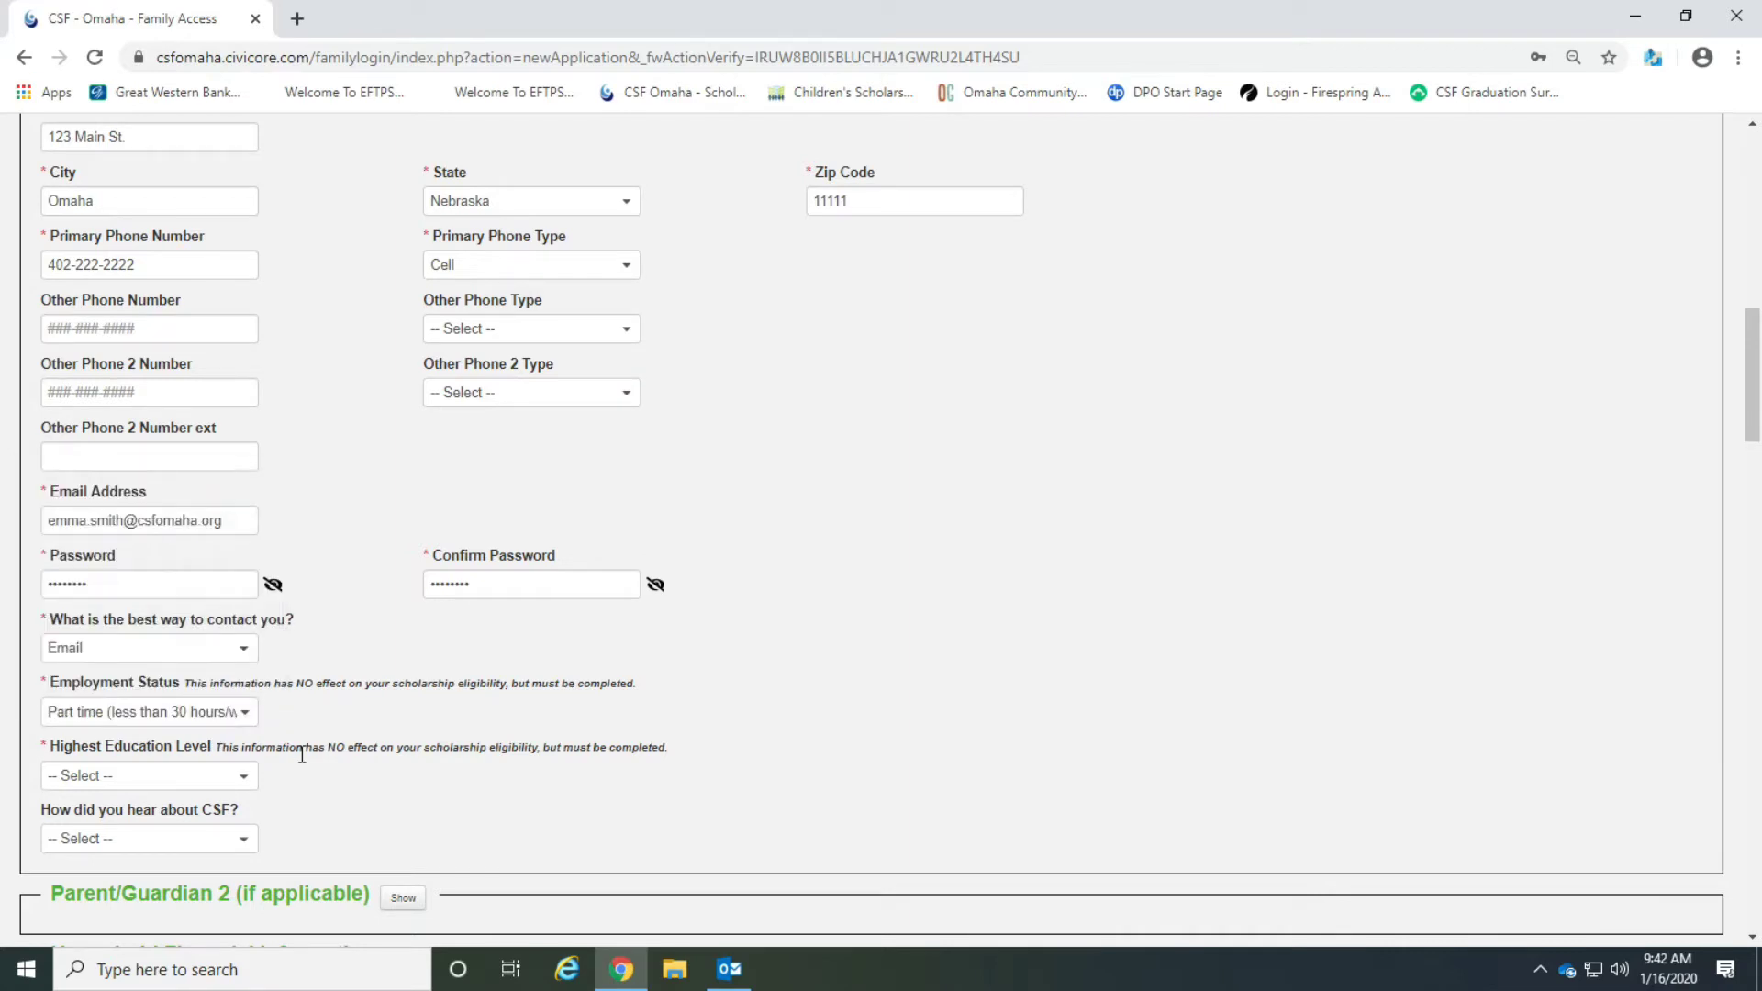
# Choose Some college as the highest education level and Desired School for how they heard about CSF.
pyautogui.scroll(-1, 303, 754)
pyautogui.click(220, 668)
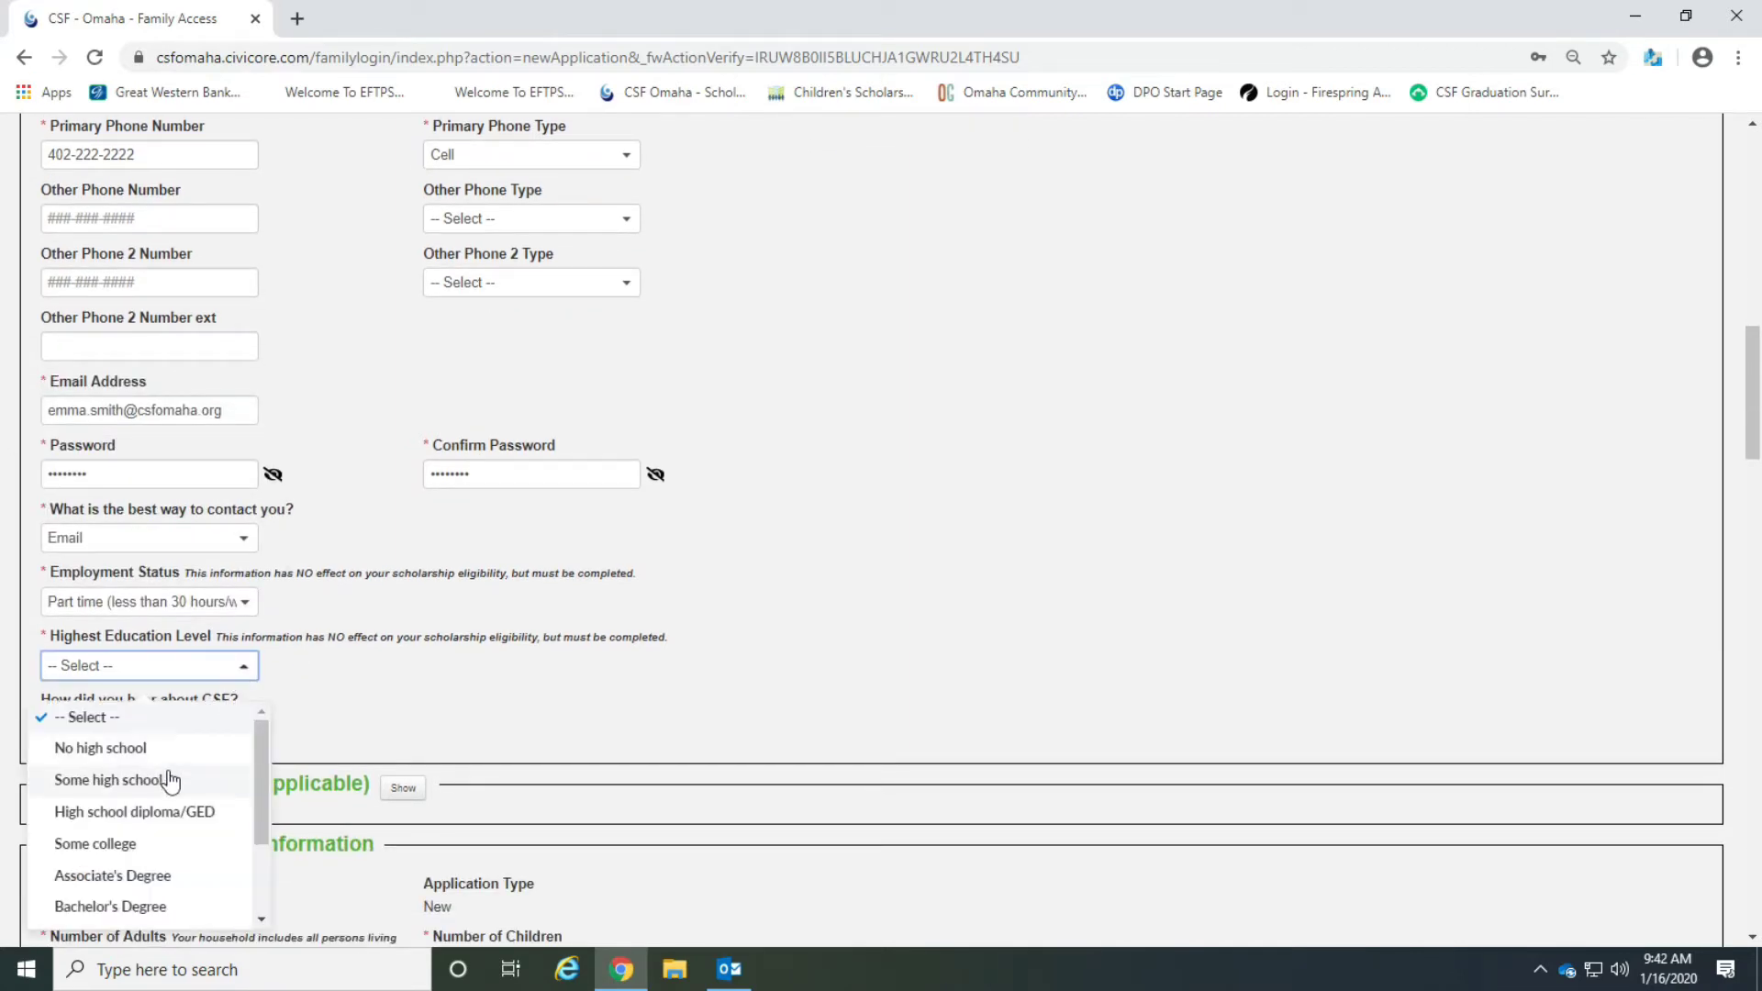
pyautogui.click(185, 844)
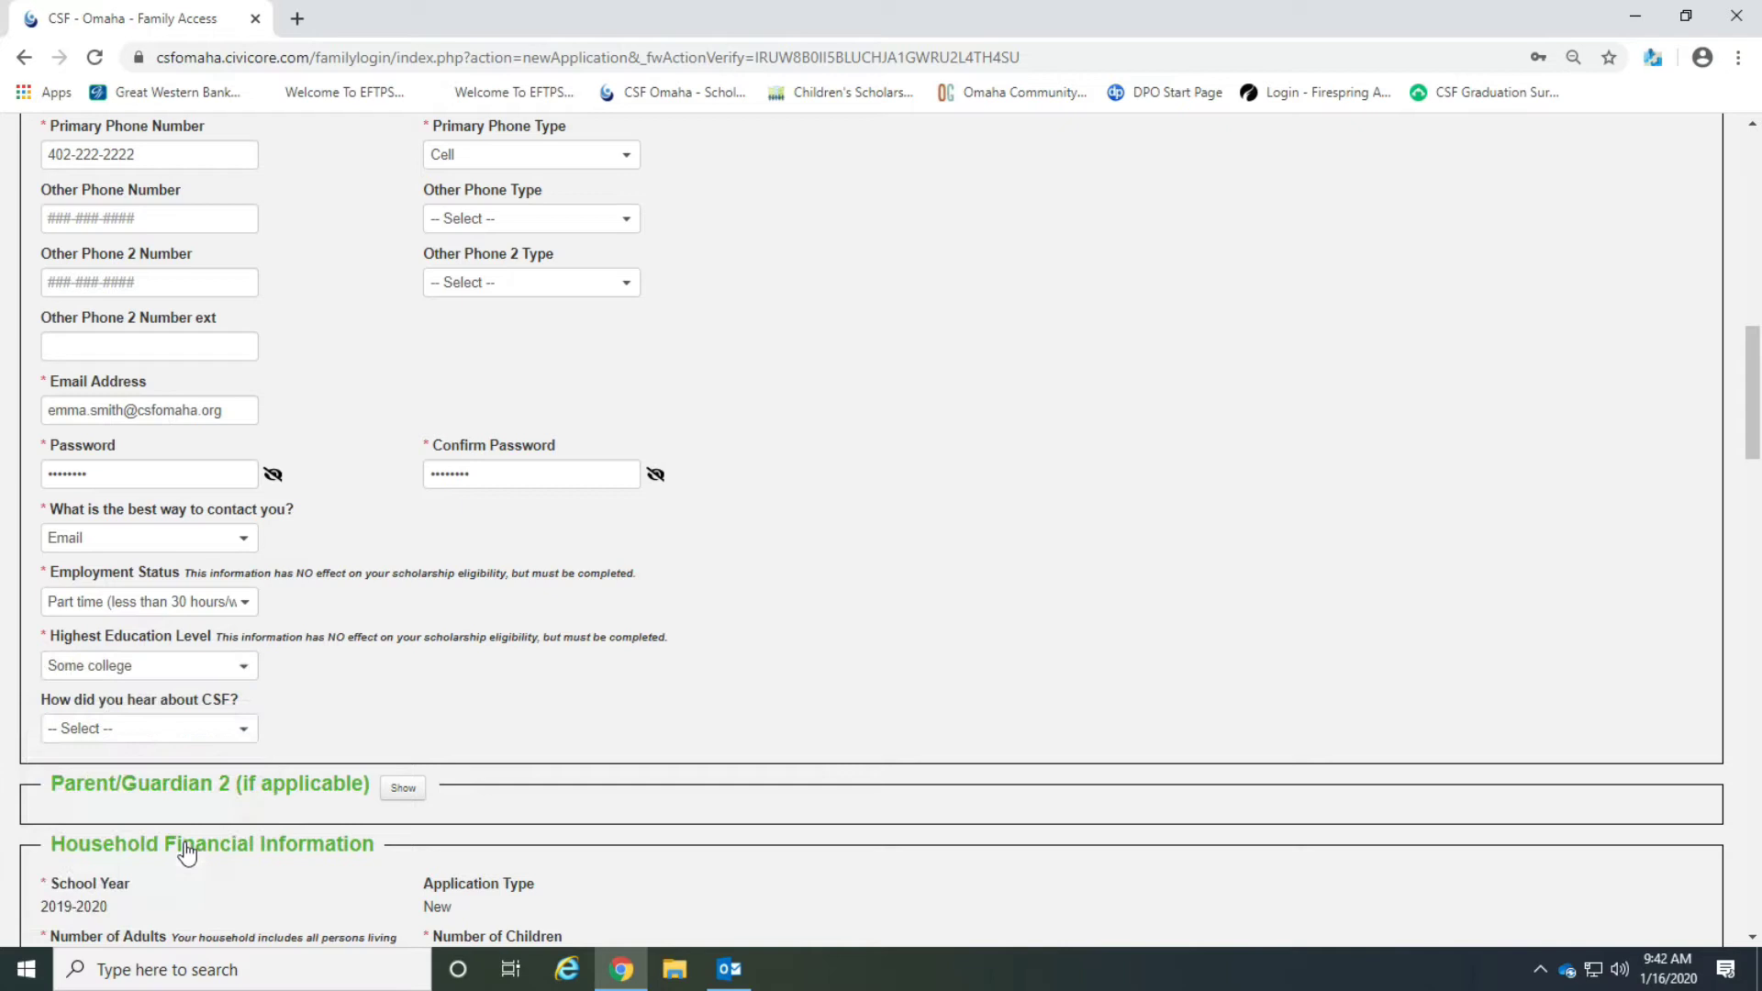
pyautogui.click(216, 737)
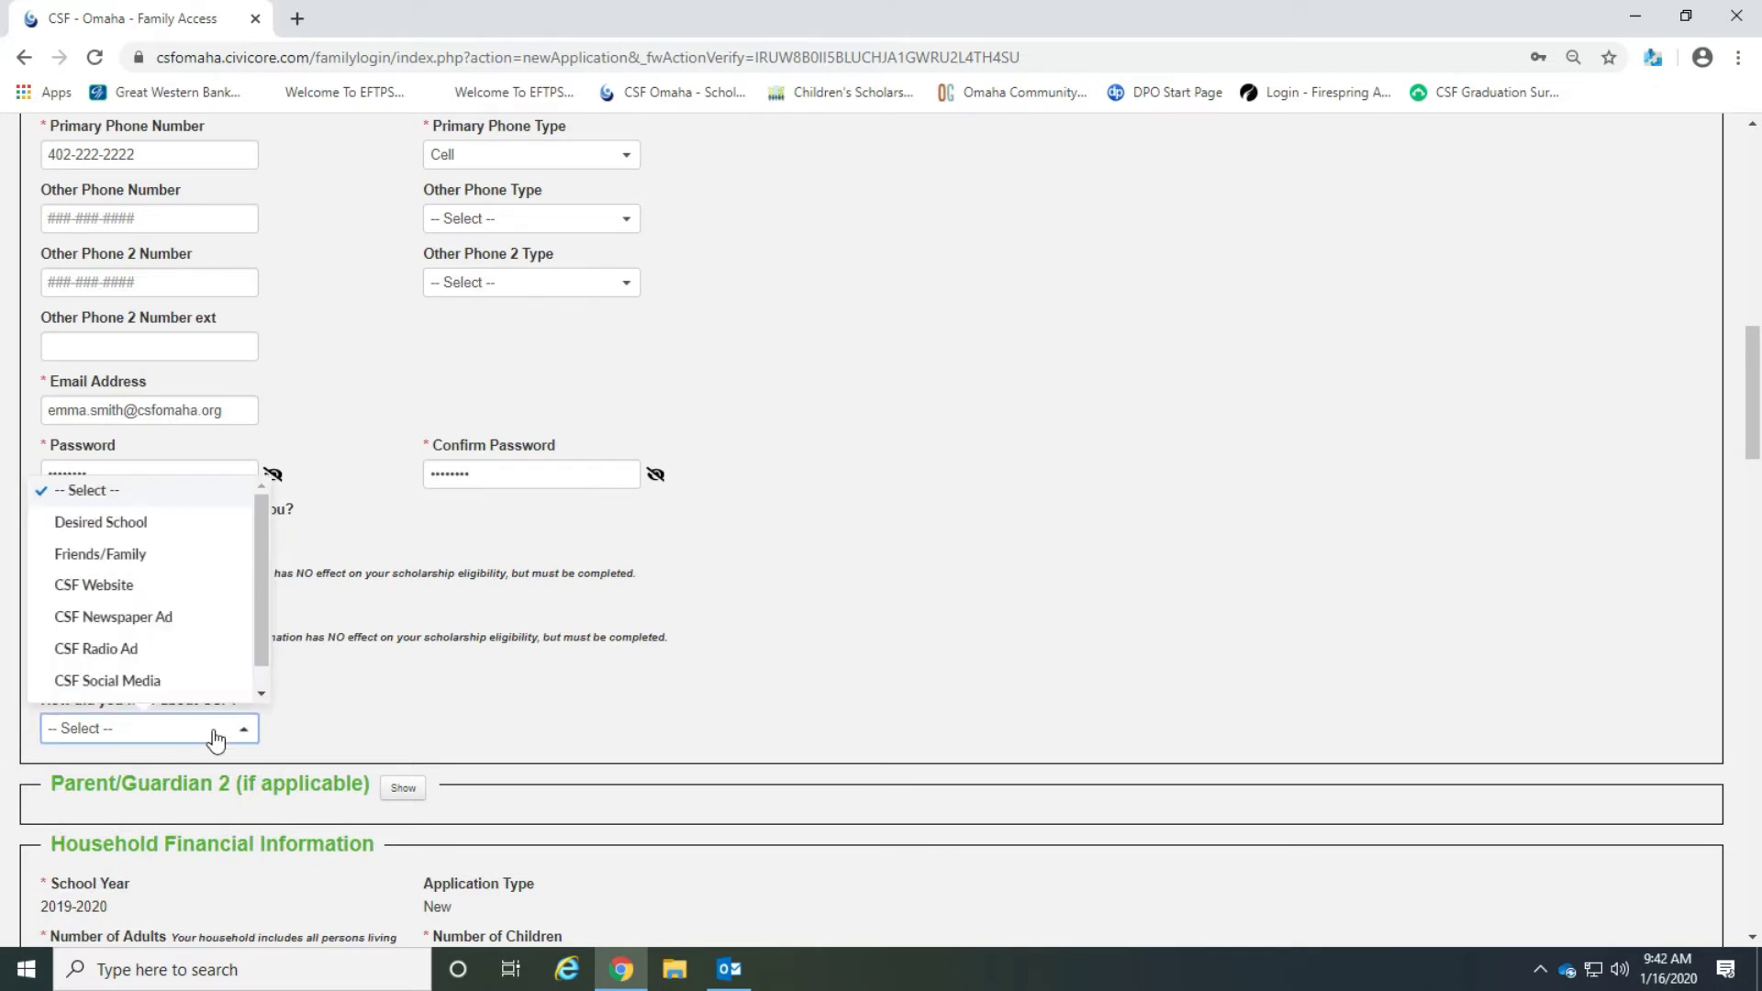
pyautogui.click(198, 527)
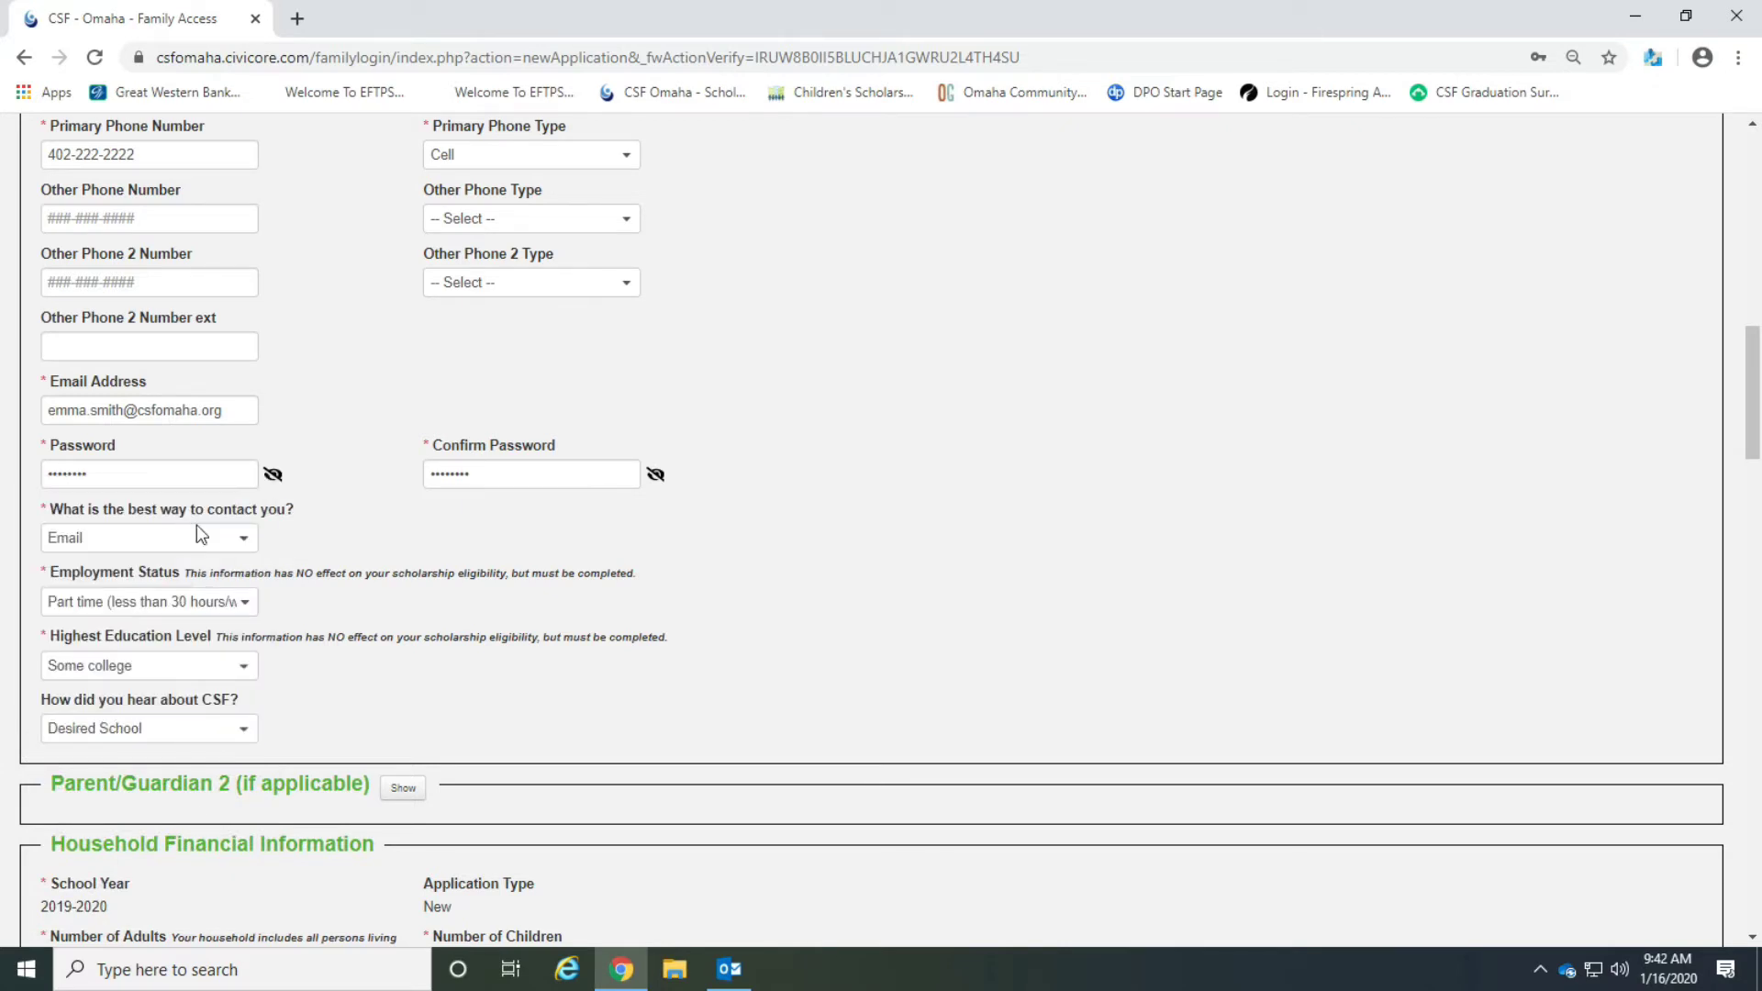
pyautogui.scroll(-1, 389, 666)
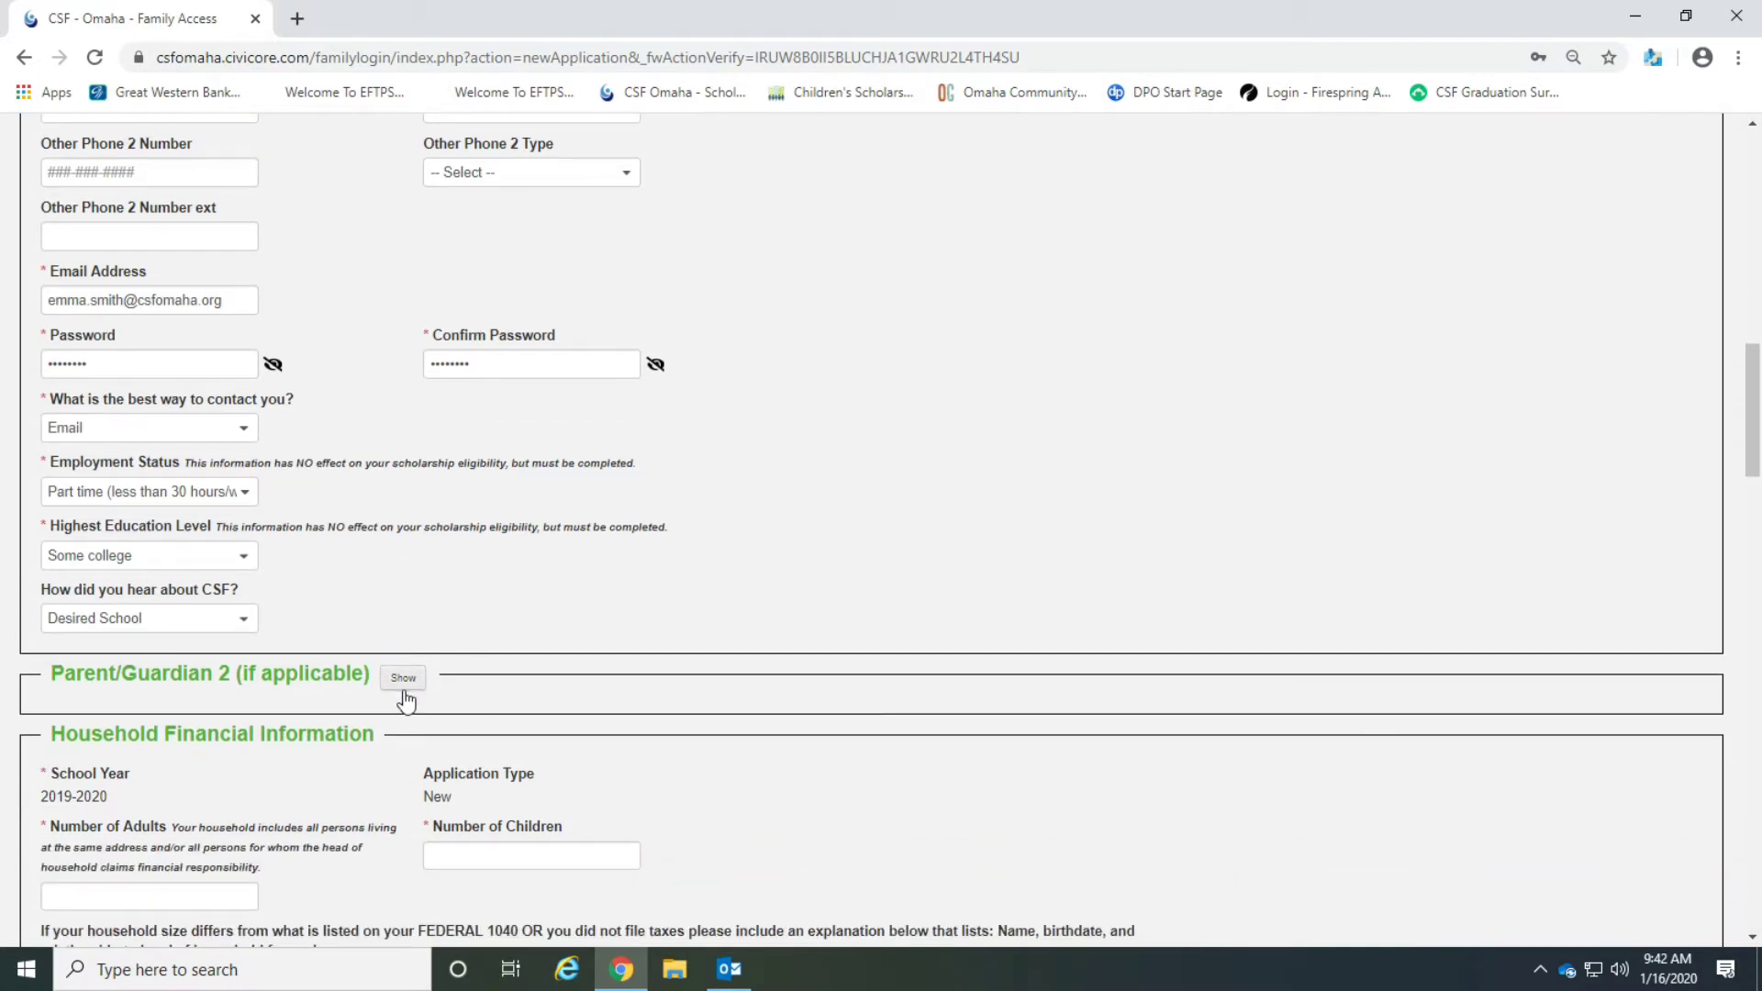
pyautogui.click(407, 684)
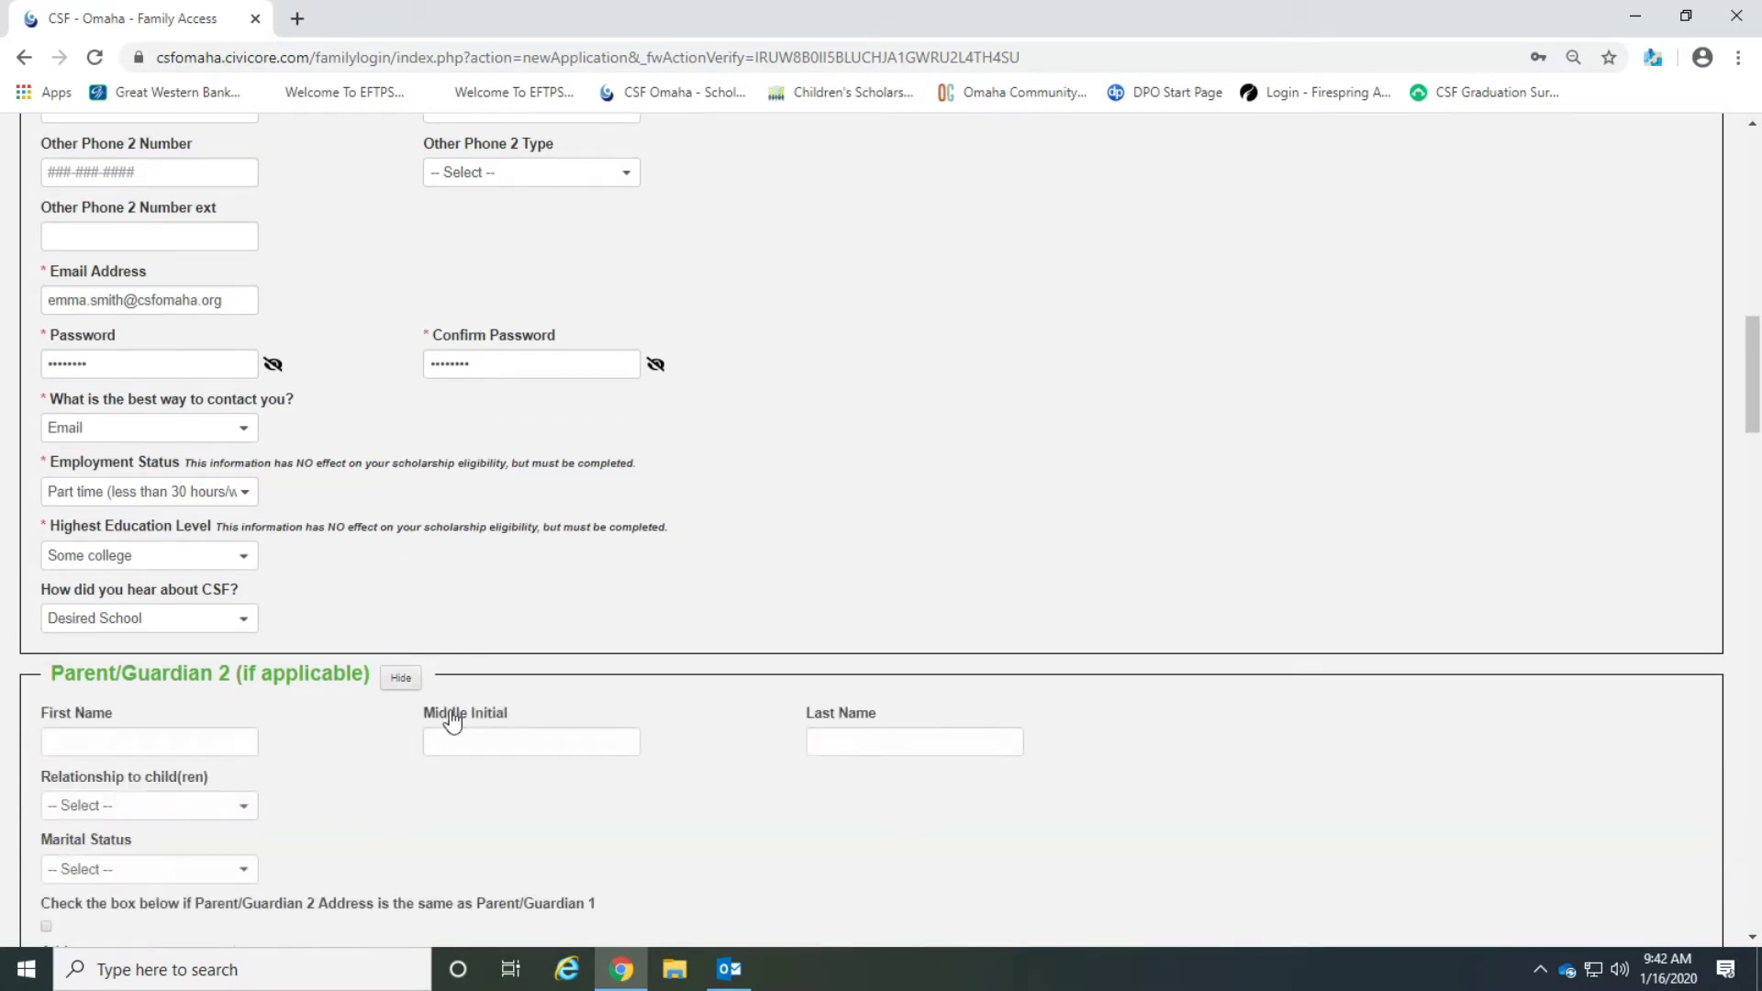
pyautogui.scroll(-10, 511, 748)
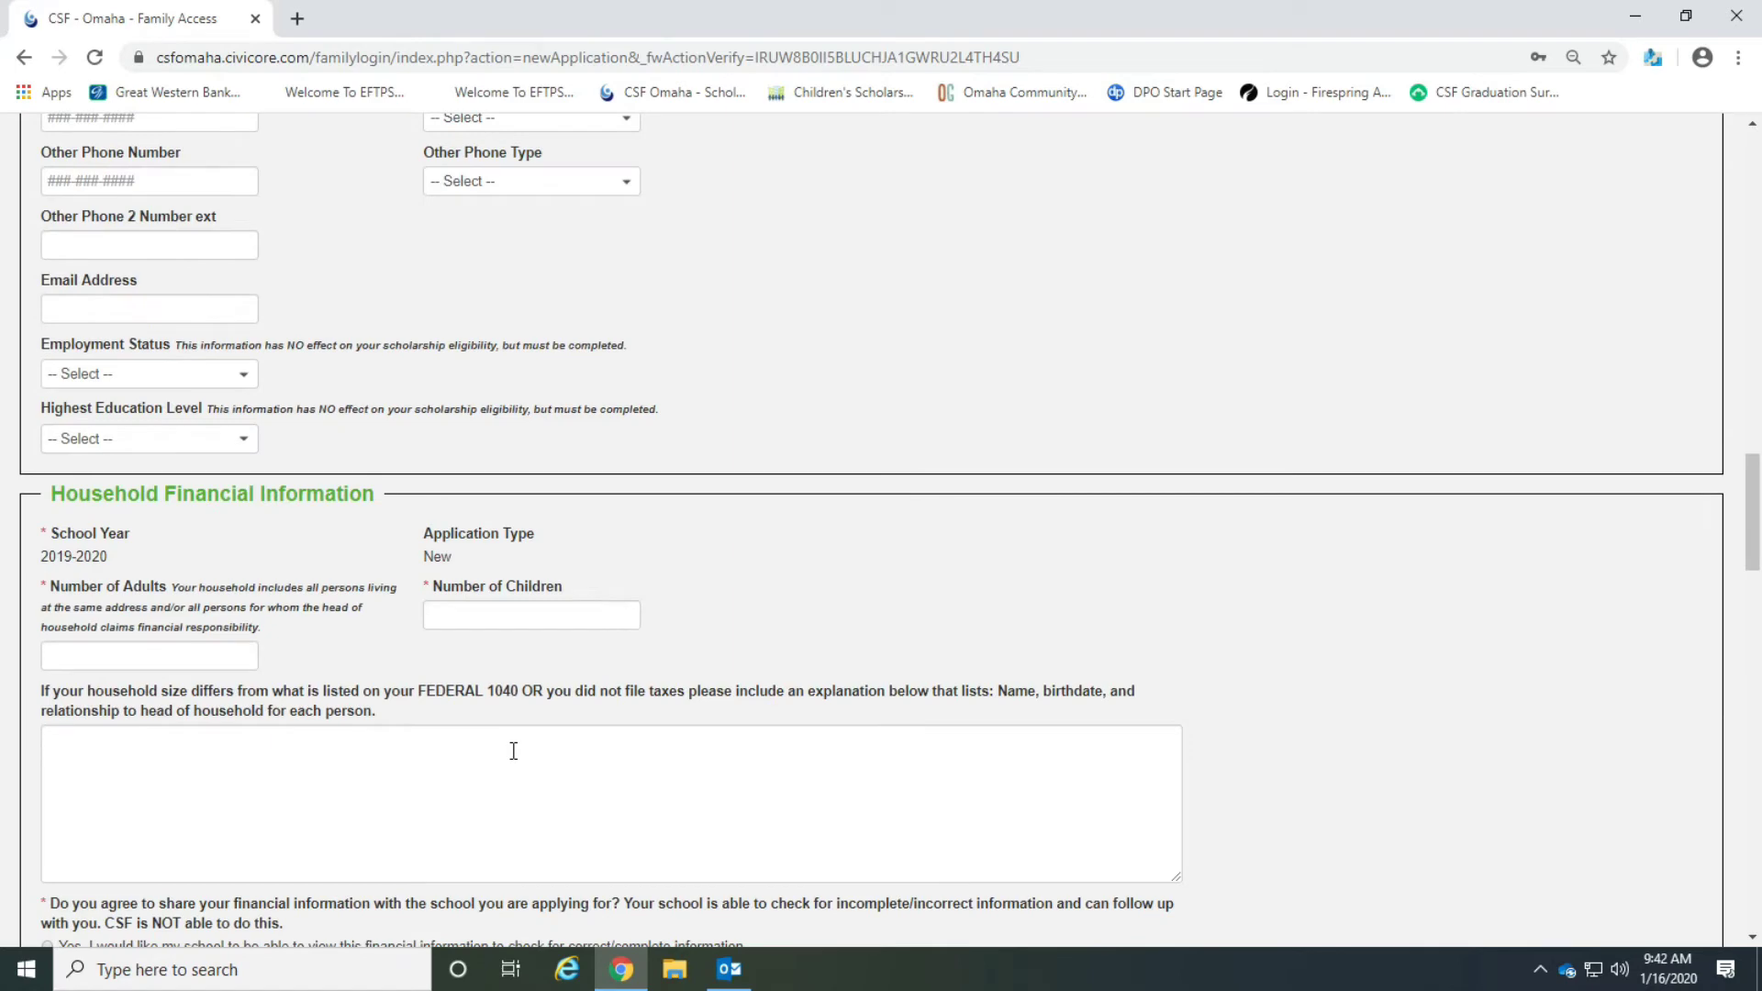
pyautogui.scroll(7, 513, 751)
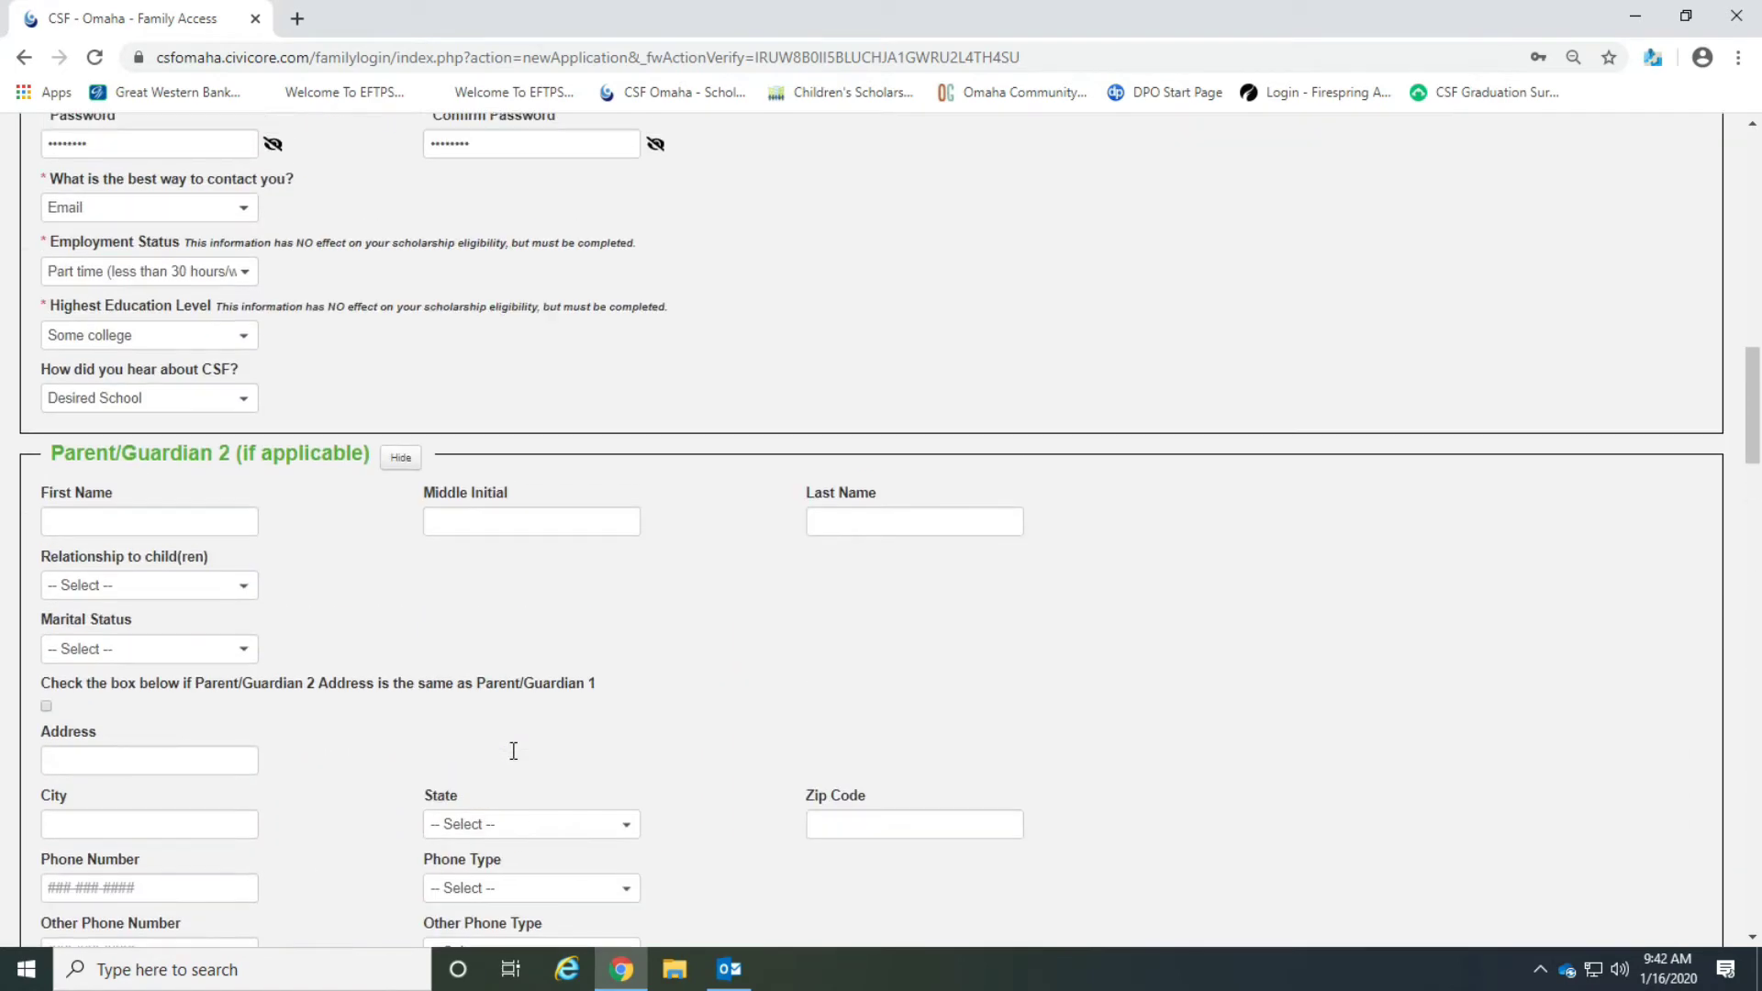
pyautogui.click(401, 459)
# Enter 1 as the number of adults and 2 as the number of children in the household financial information.
pyautogui.scroll(-3, 805, 648)
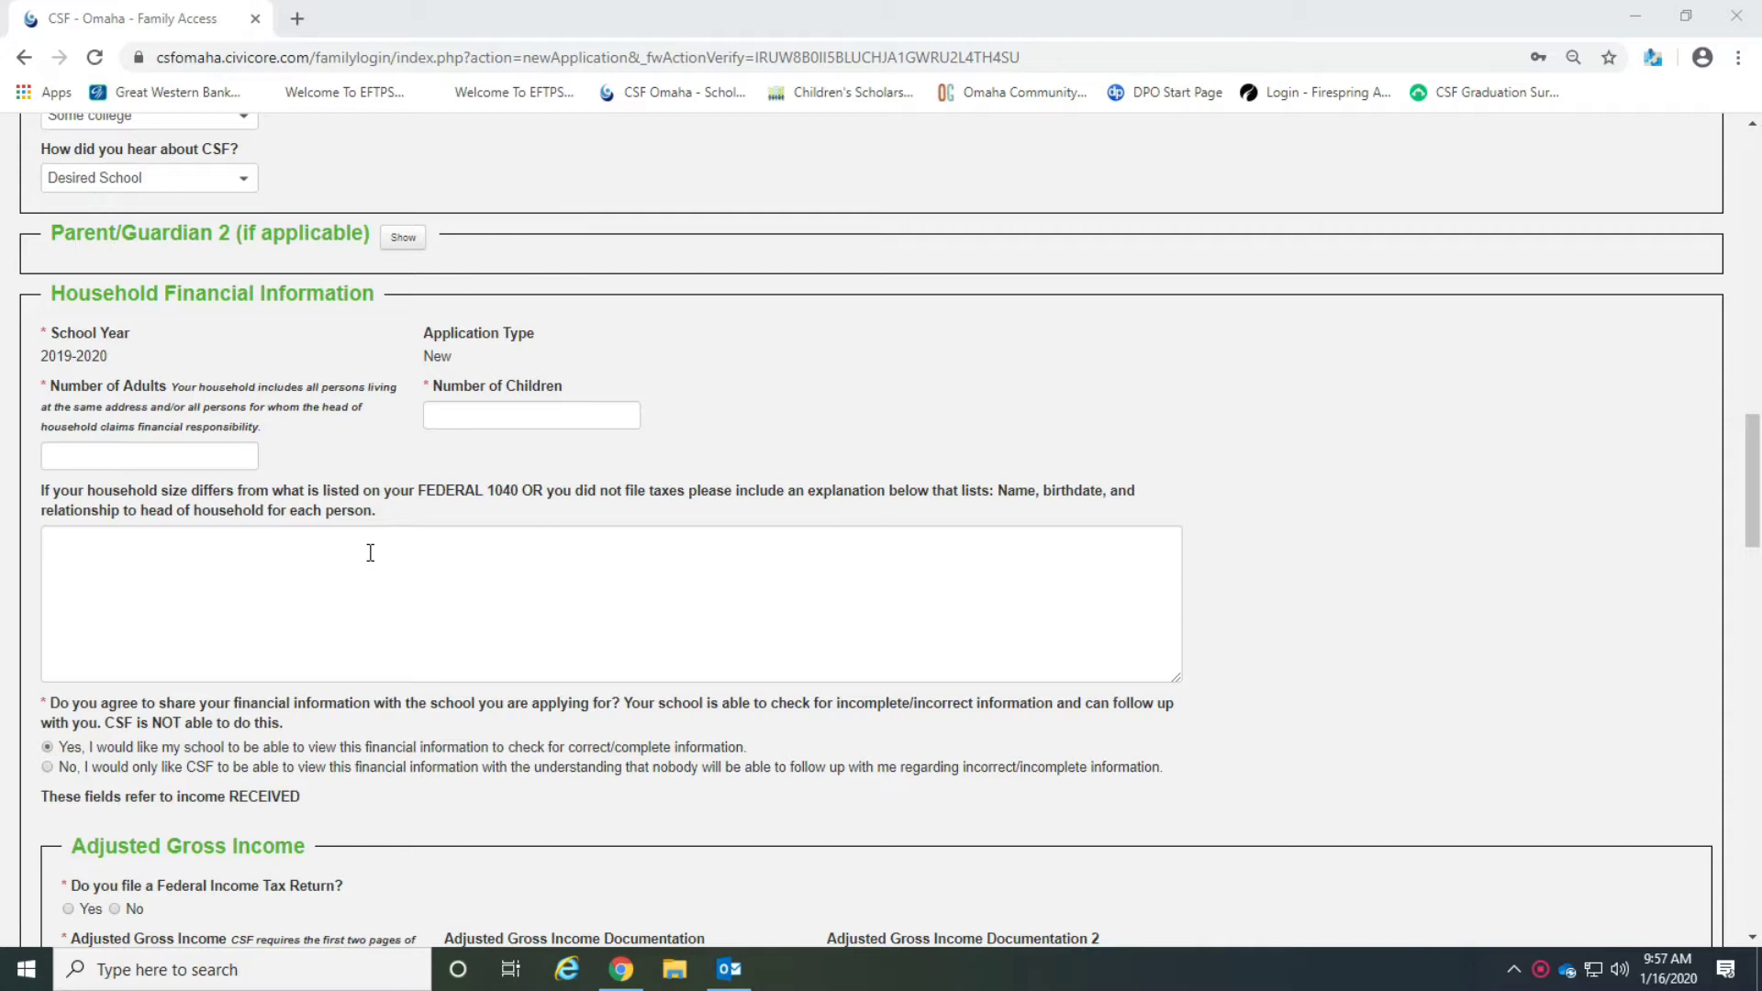
pyautogui.click(112, 452)
pyautogui.click(496, 425)
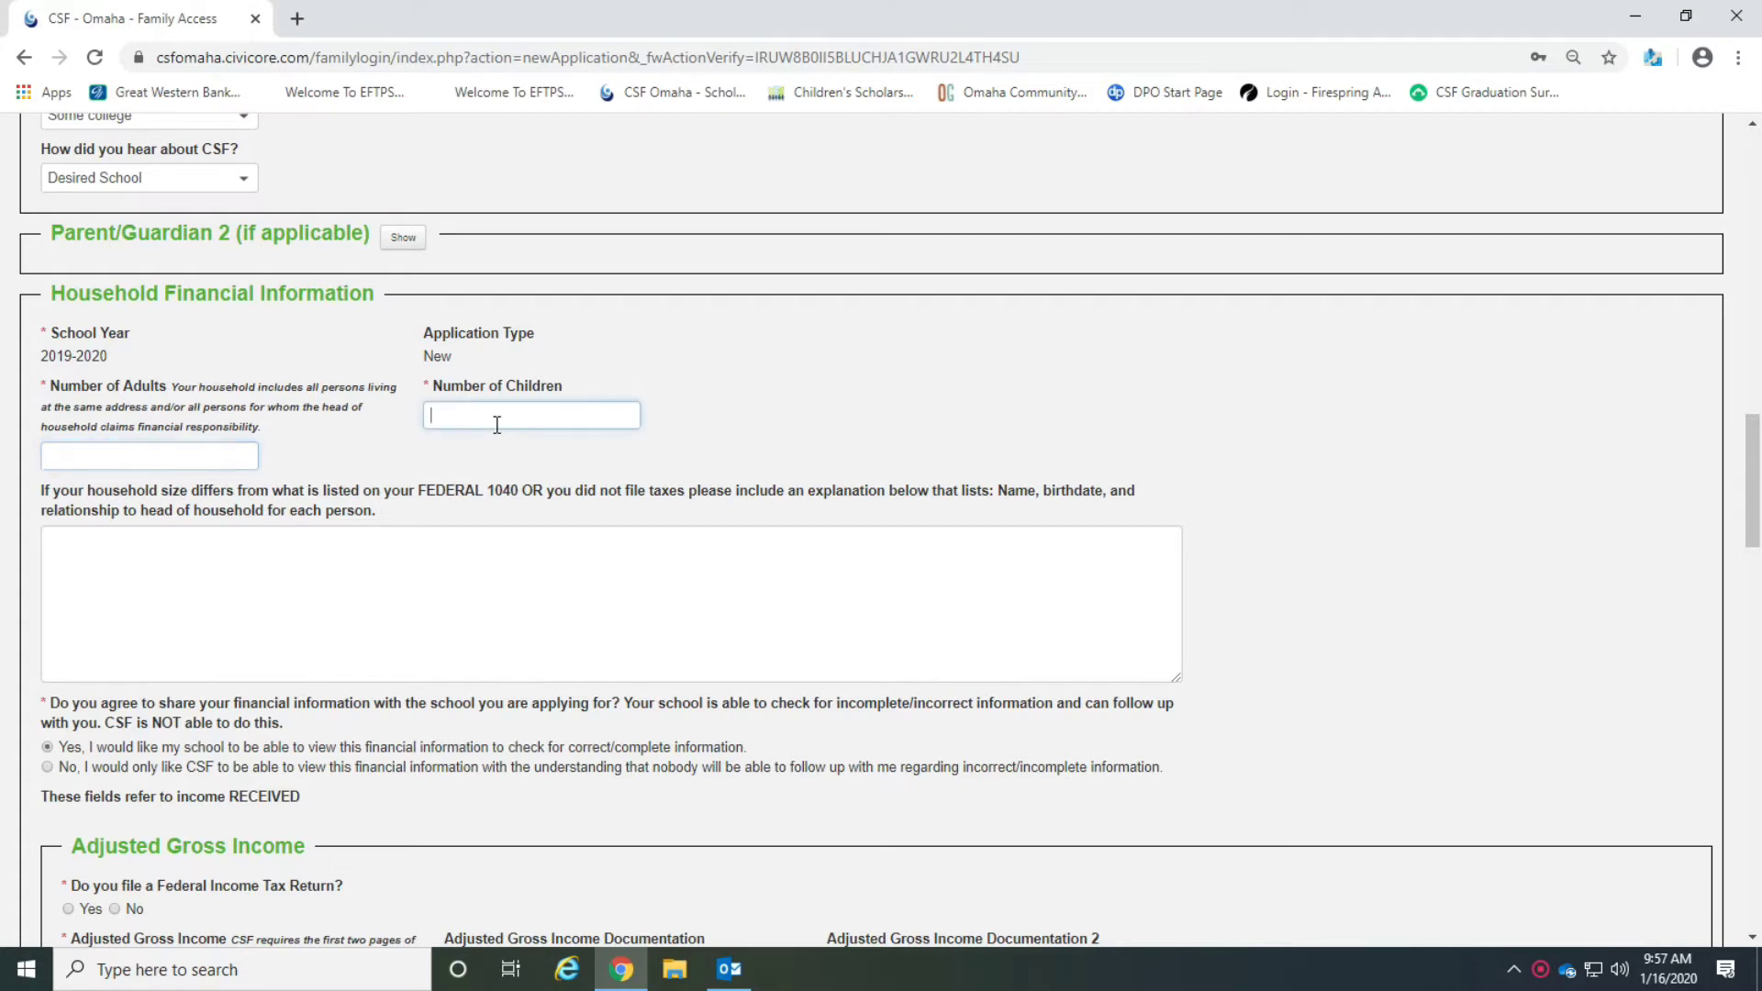
pyautogui.click(154, 462)
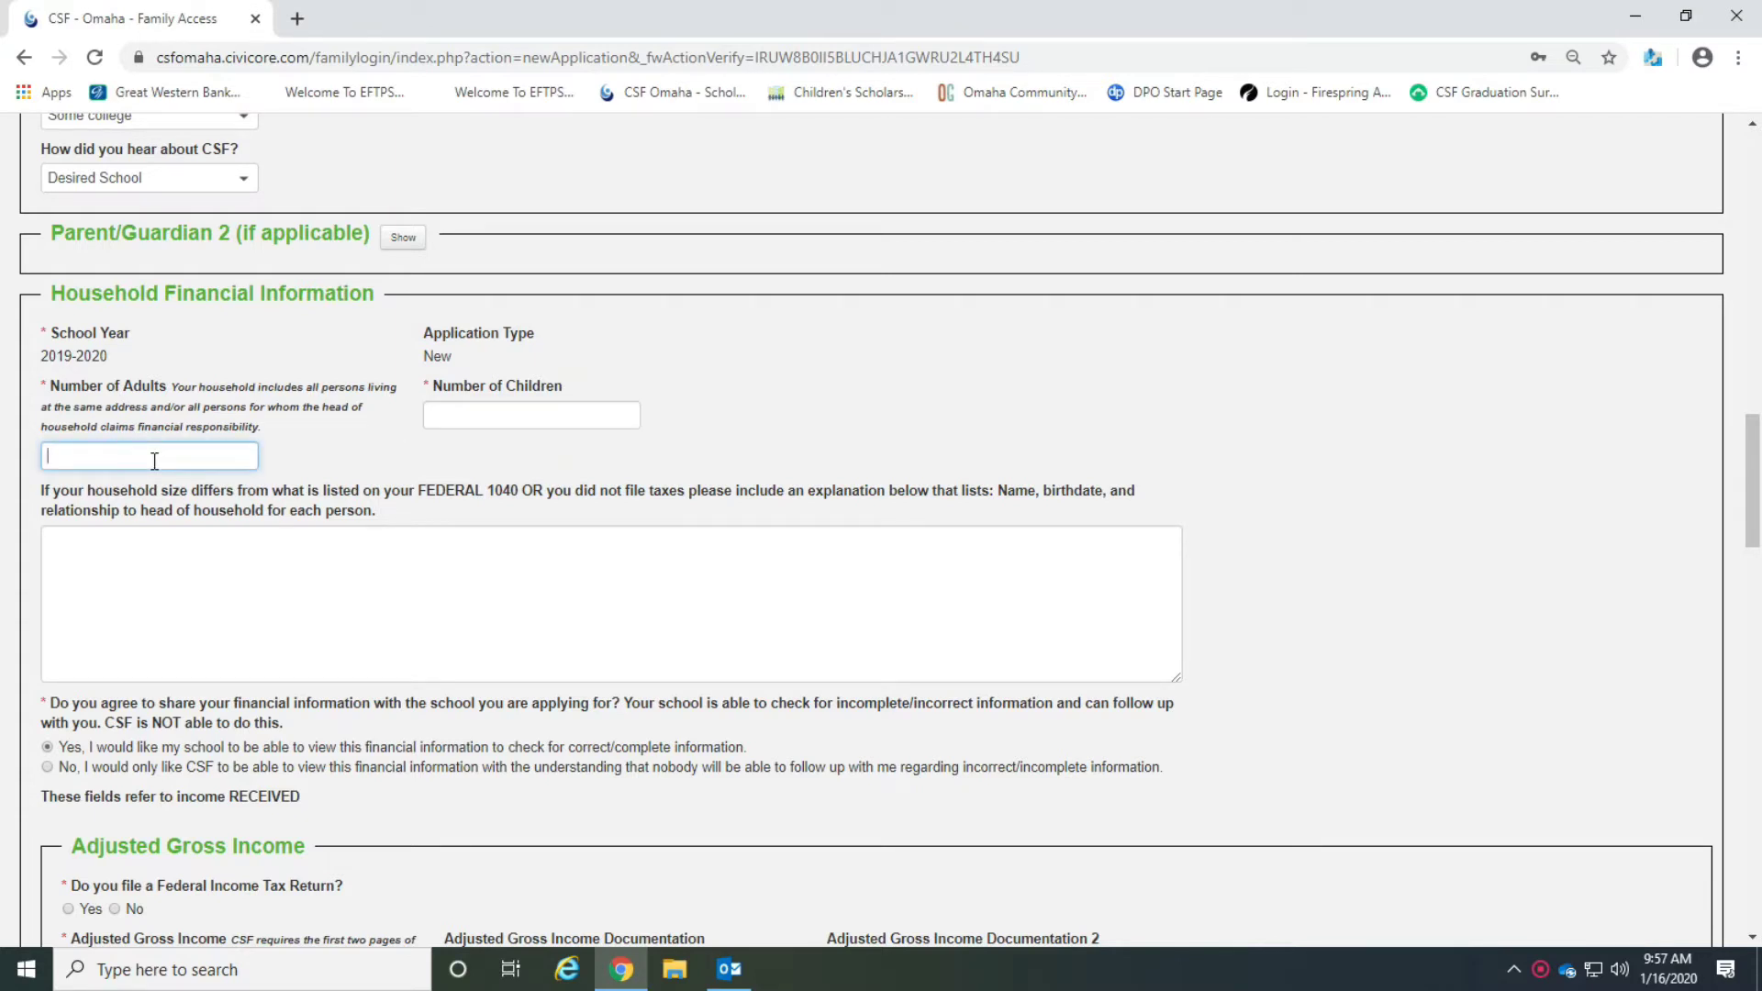
pyautogui.write('1')
pyautogui.click(468, 412)
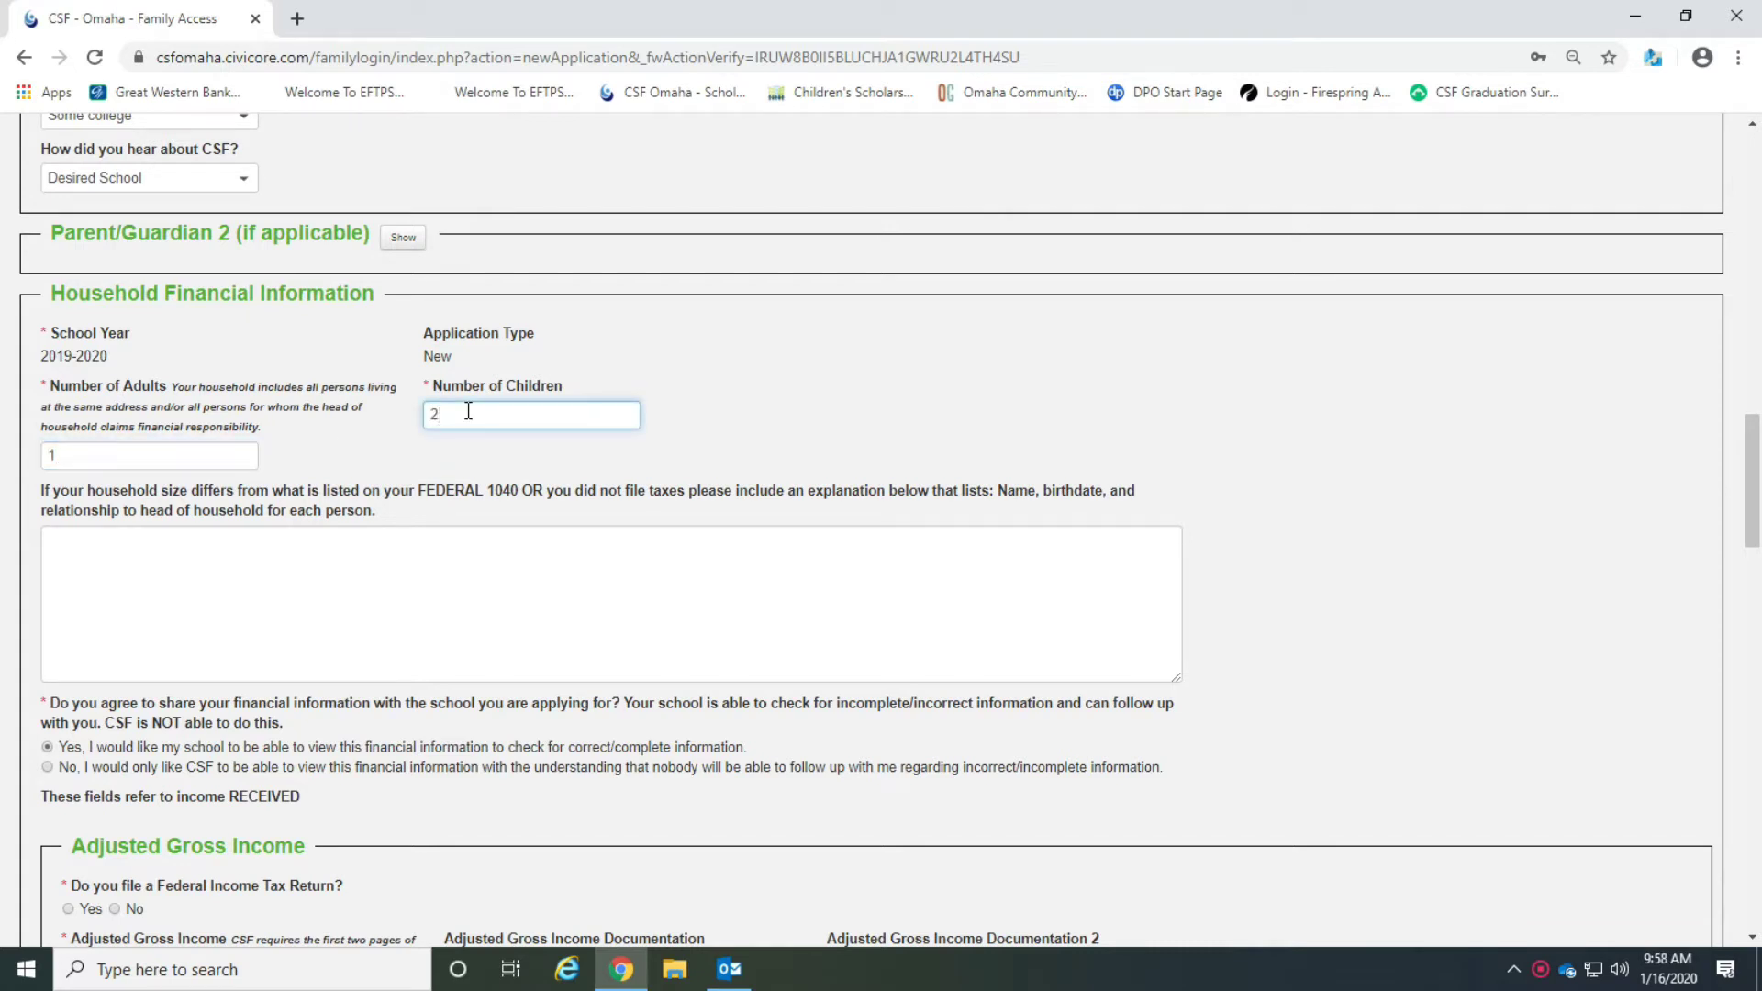
# Paste the household member's name and birthdate into the household size explanation box.
pyautogui.click(74, 541)
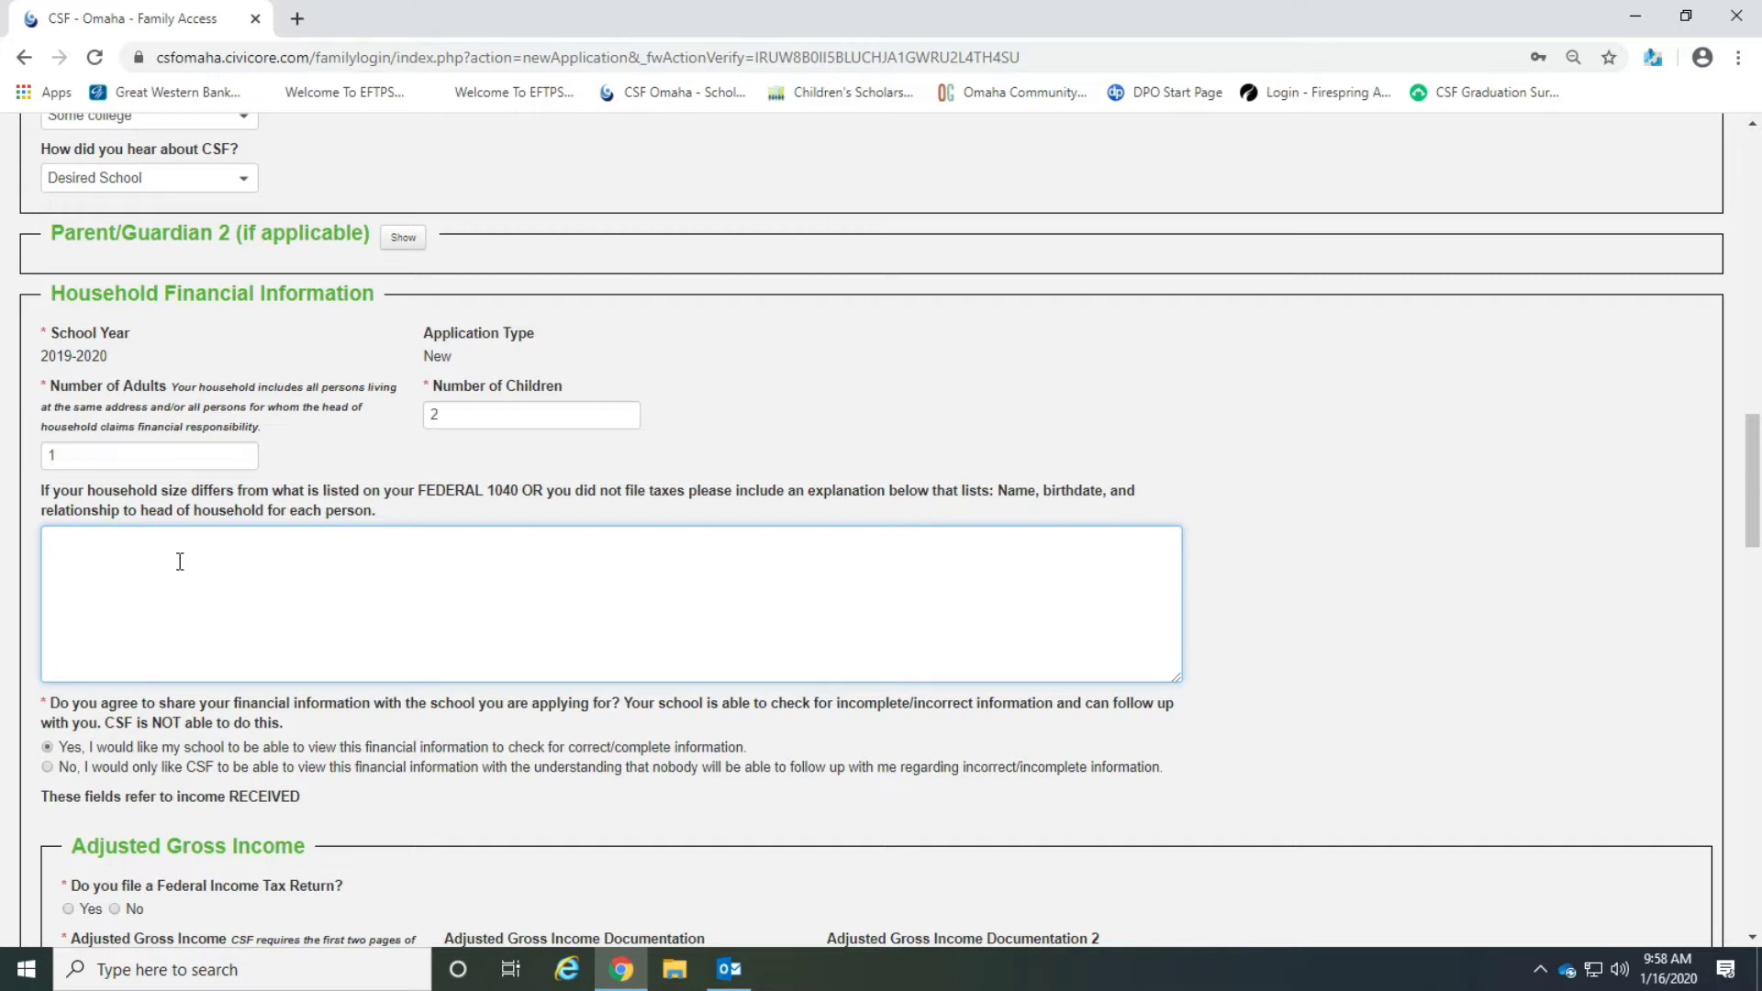
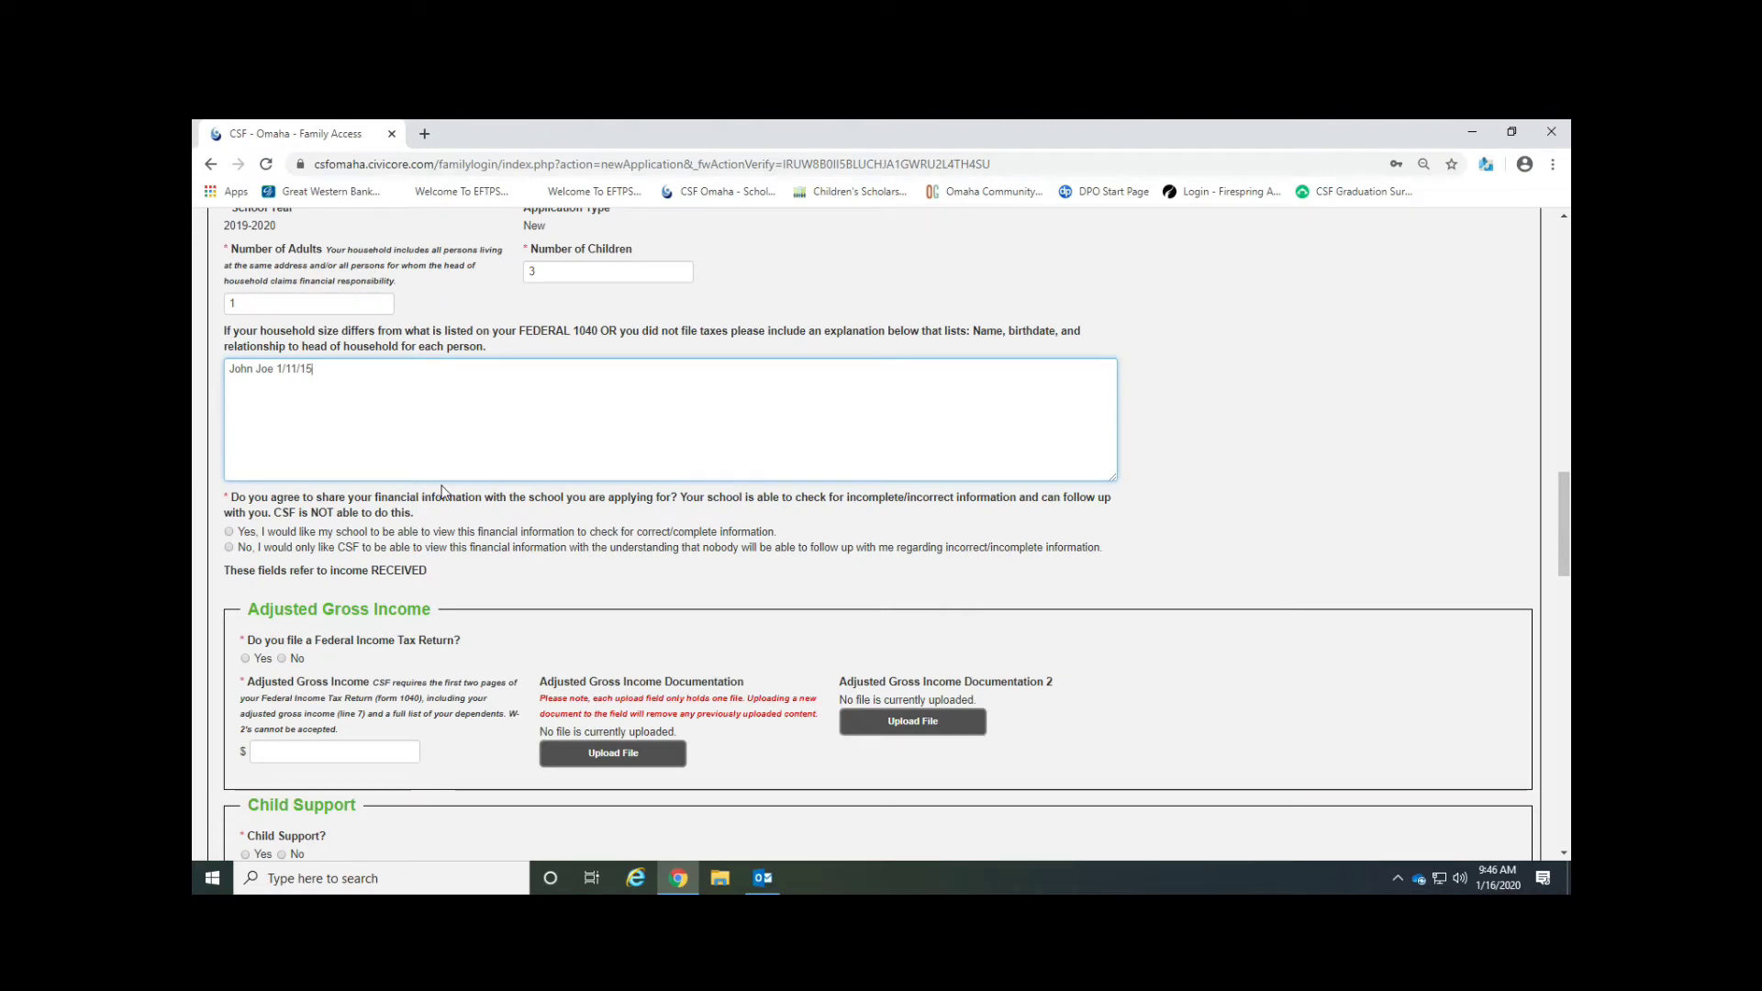
# Enter 123 as the adjusted gross income and upload 2020-21 Helpful Resources_English and Spanish.pdf as its documentation.
pyautogui.scroll(-2, 441, 491)
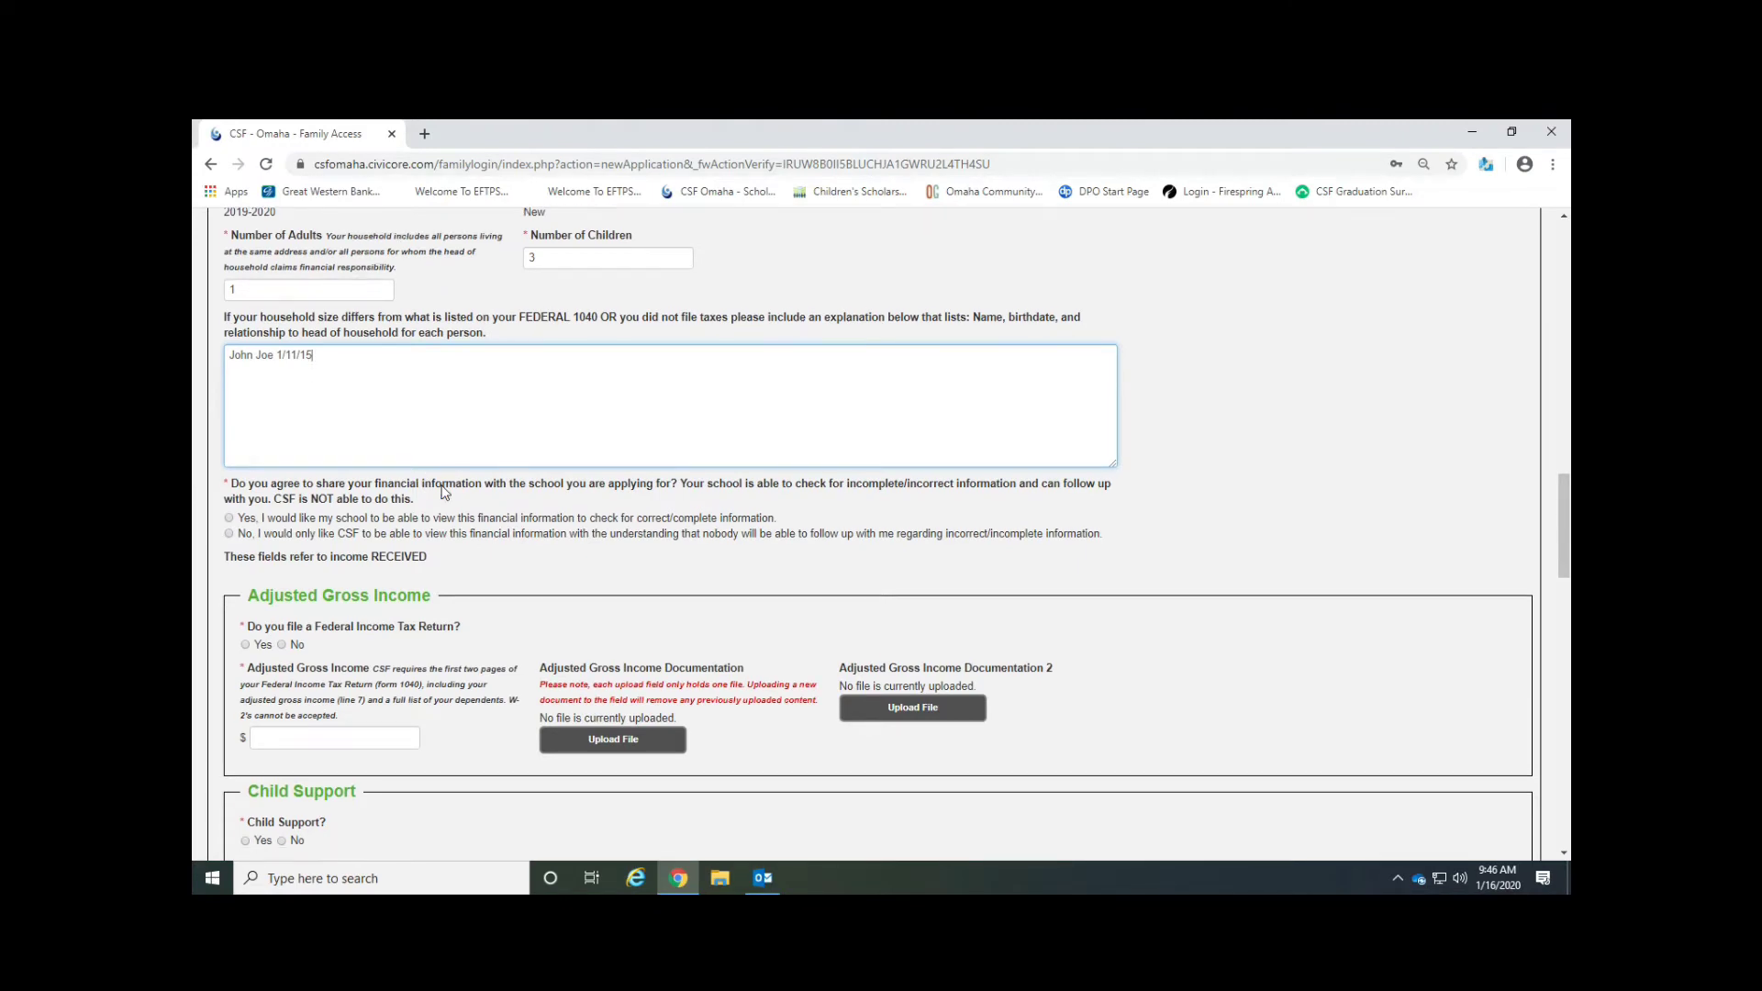
pyautogui.scroll(-1, 444, 493)
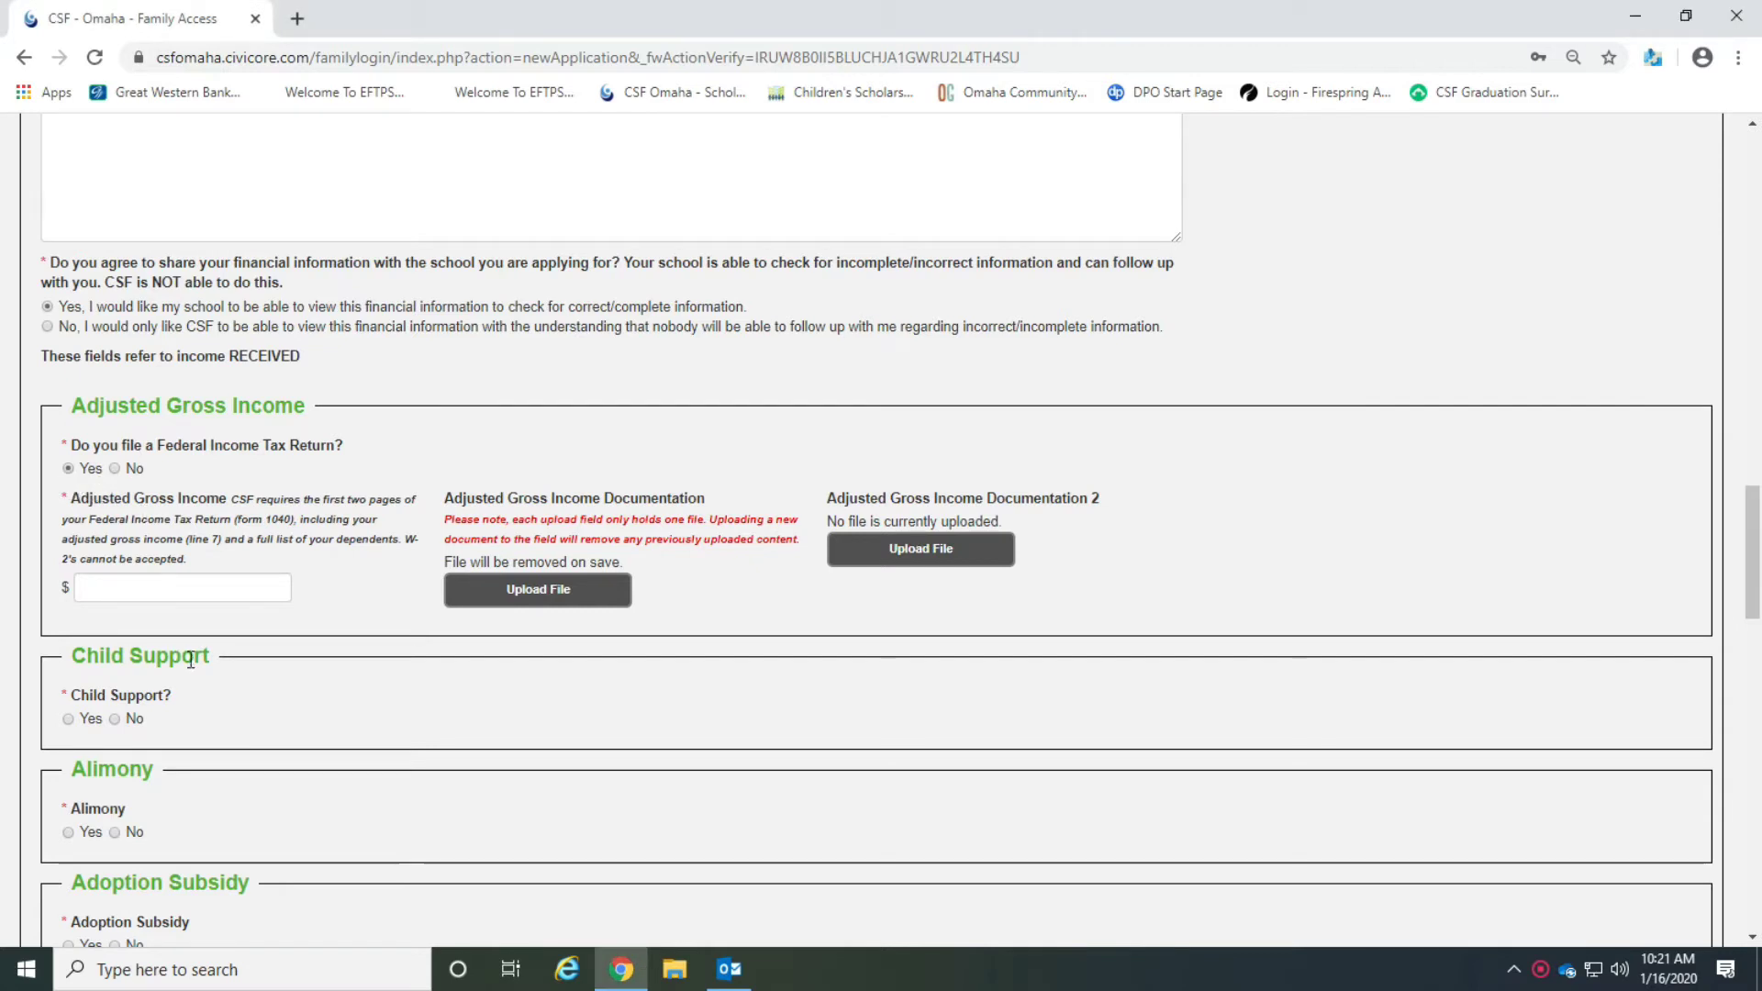
pyautogui.click(228, 595)
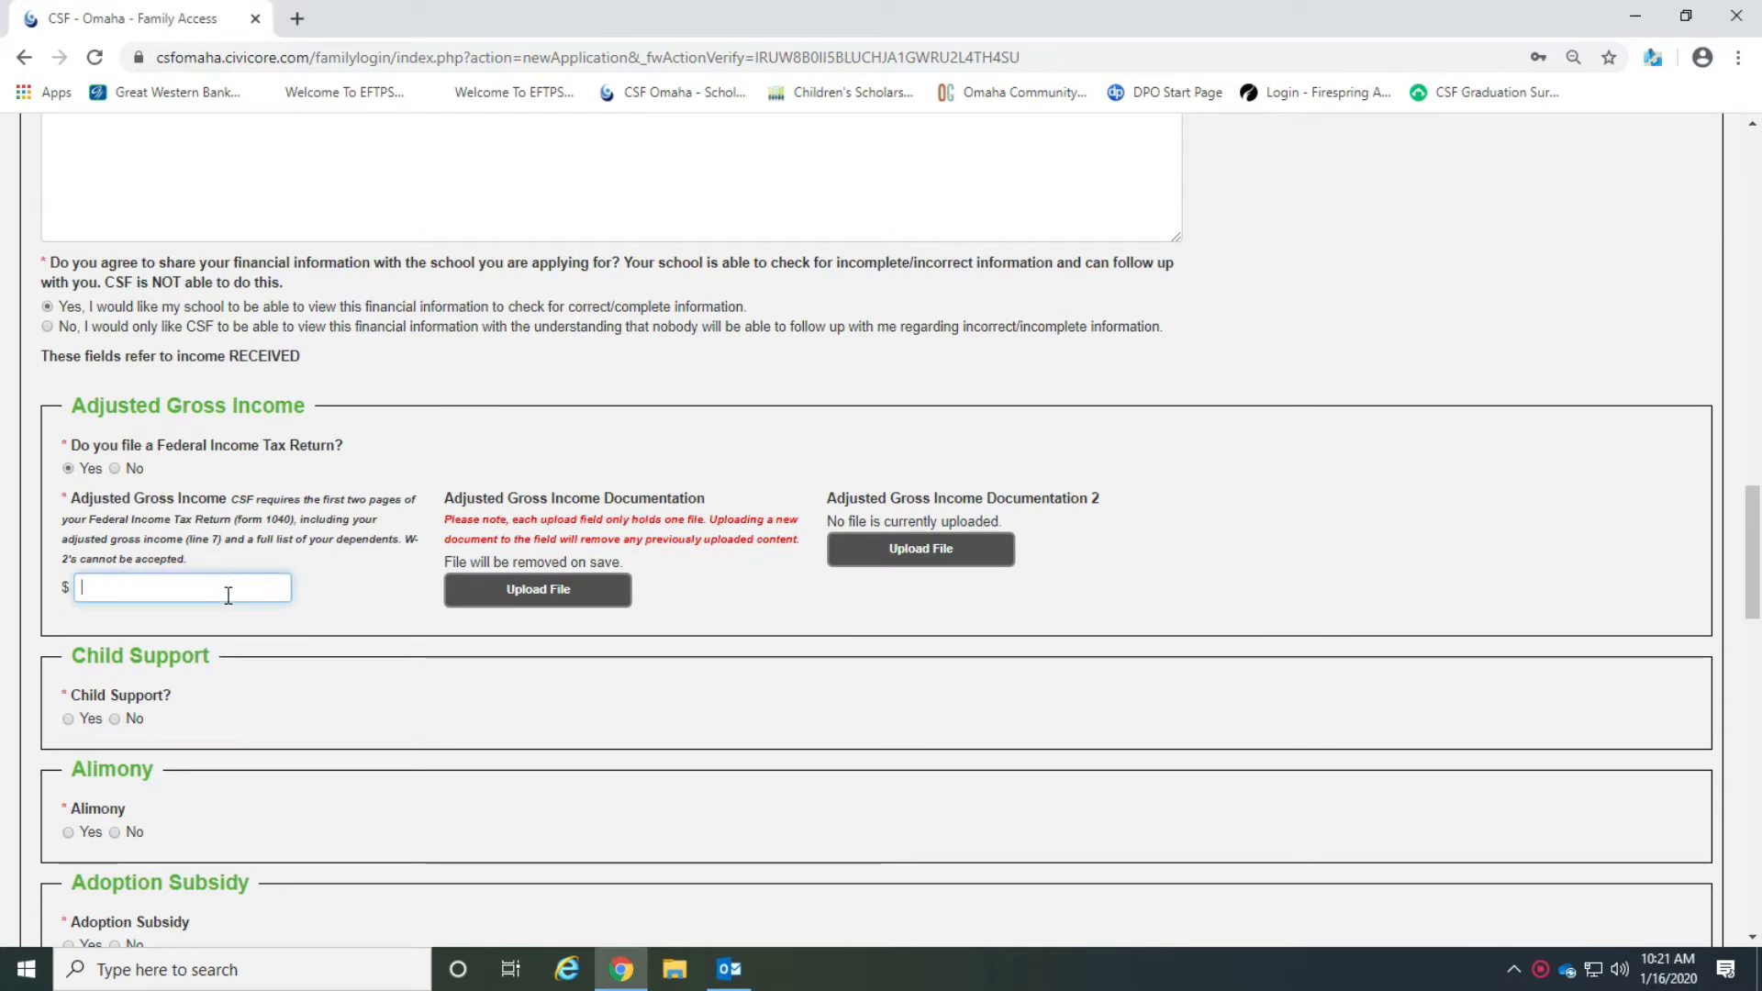
pyautogui.write('123')
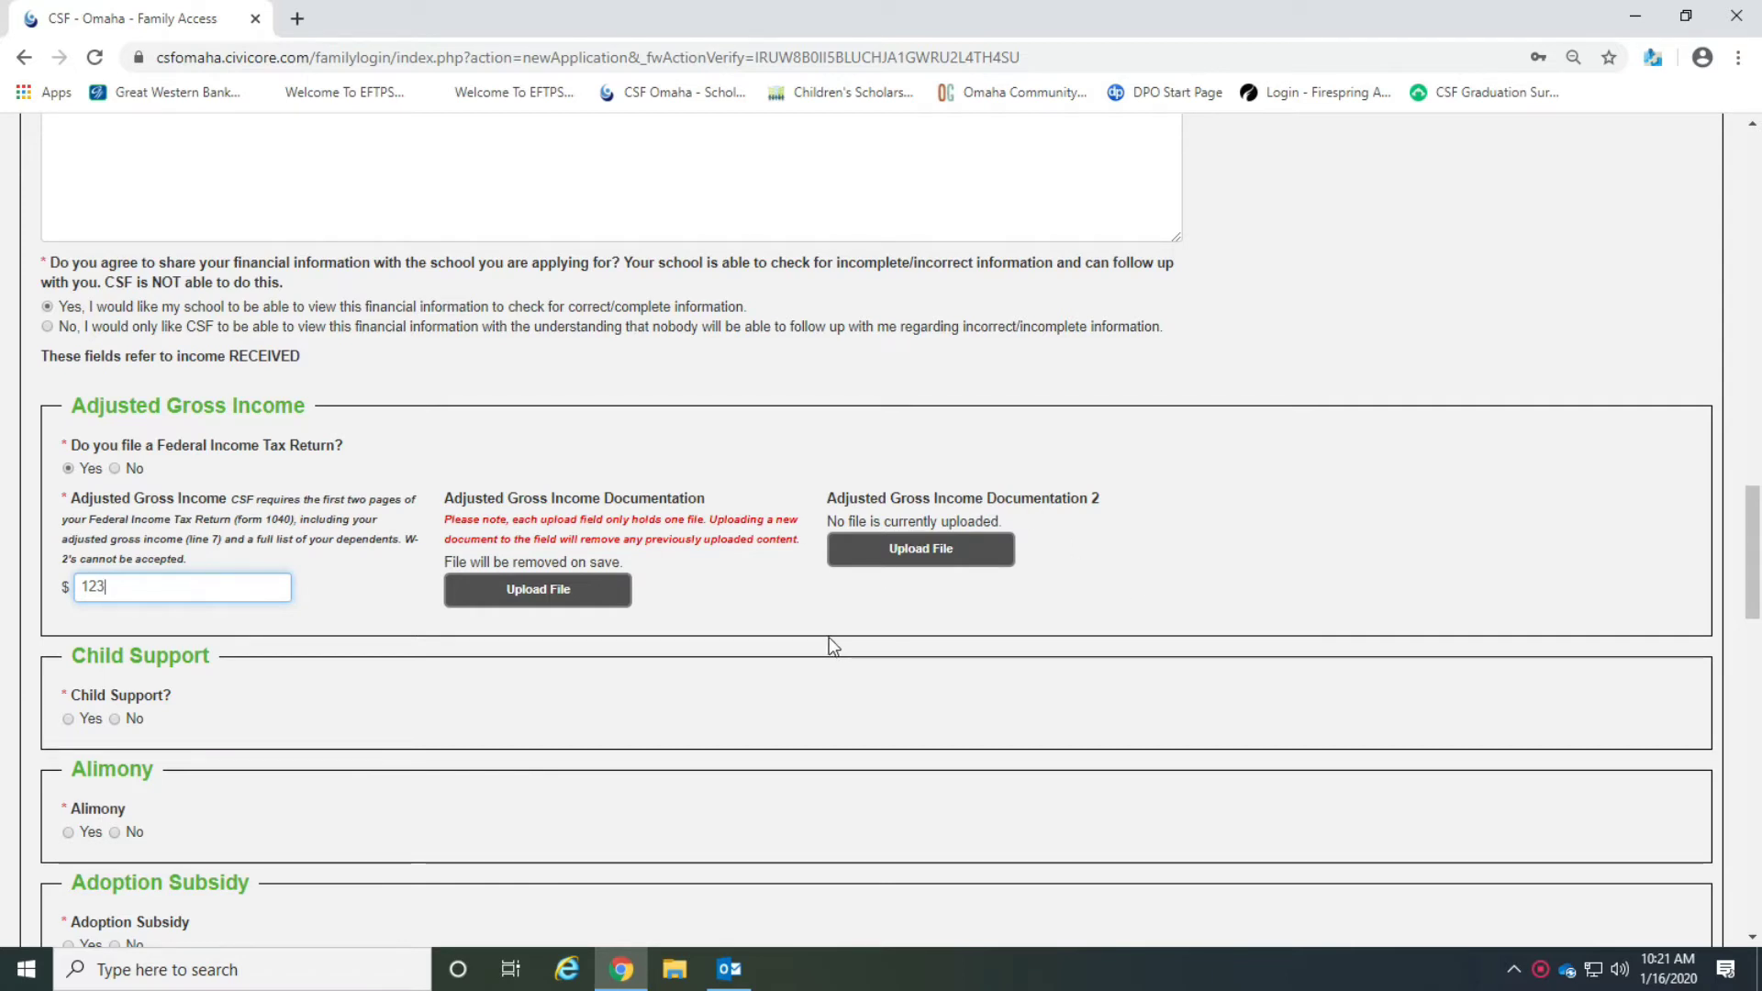
pyautogui.click(543, 592)
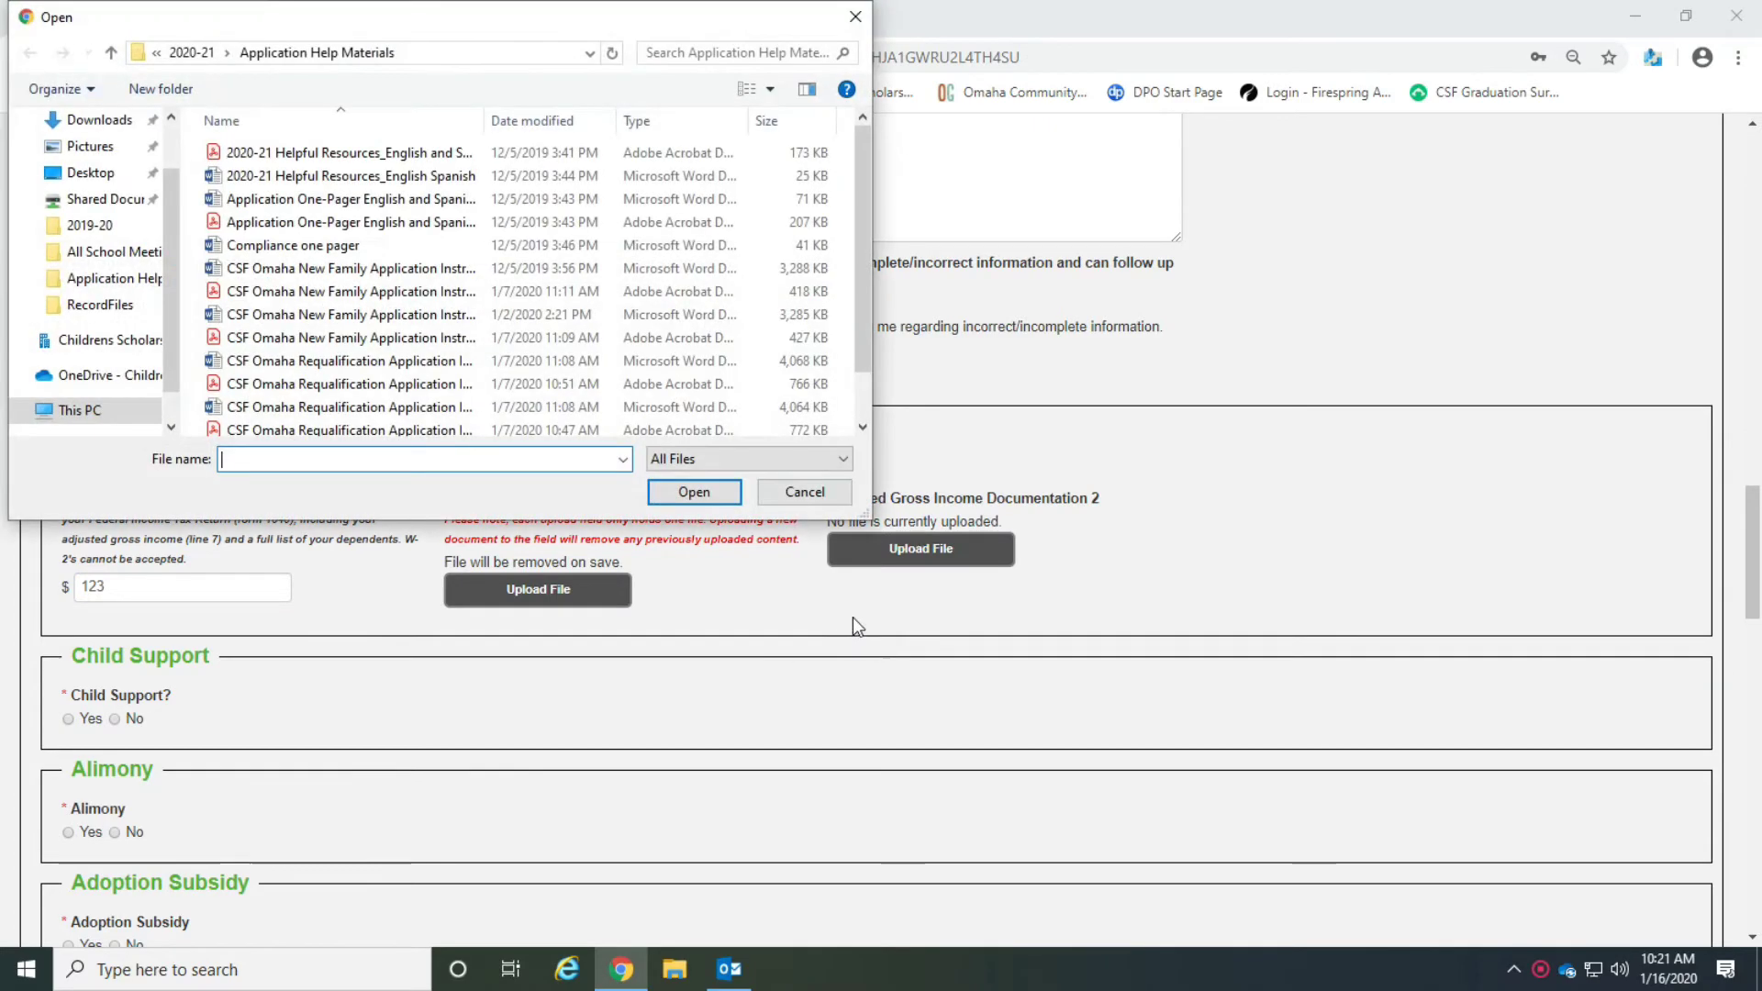
pyautogui.click(367, 153)
pyautogui.click(694, 492)
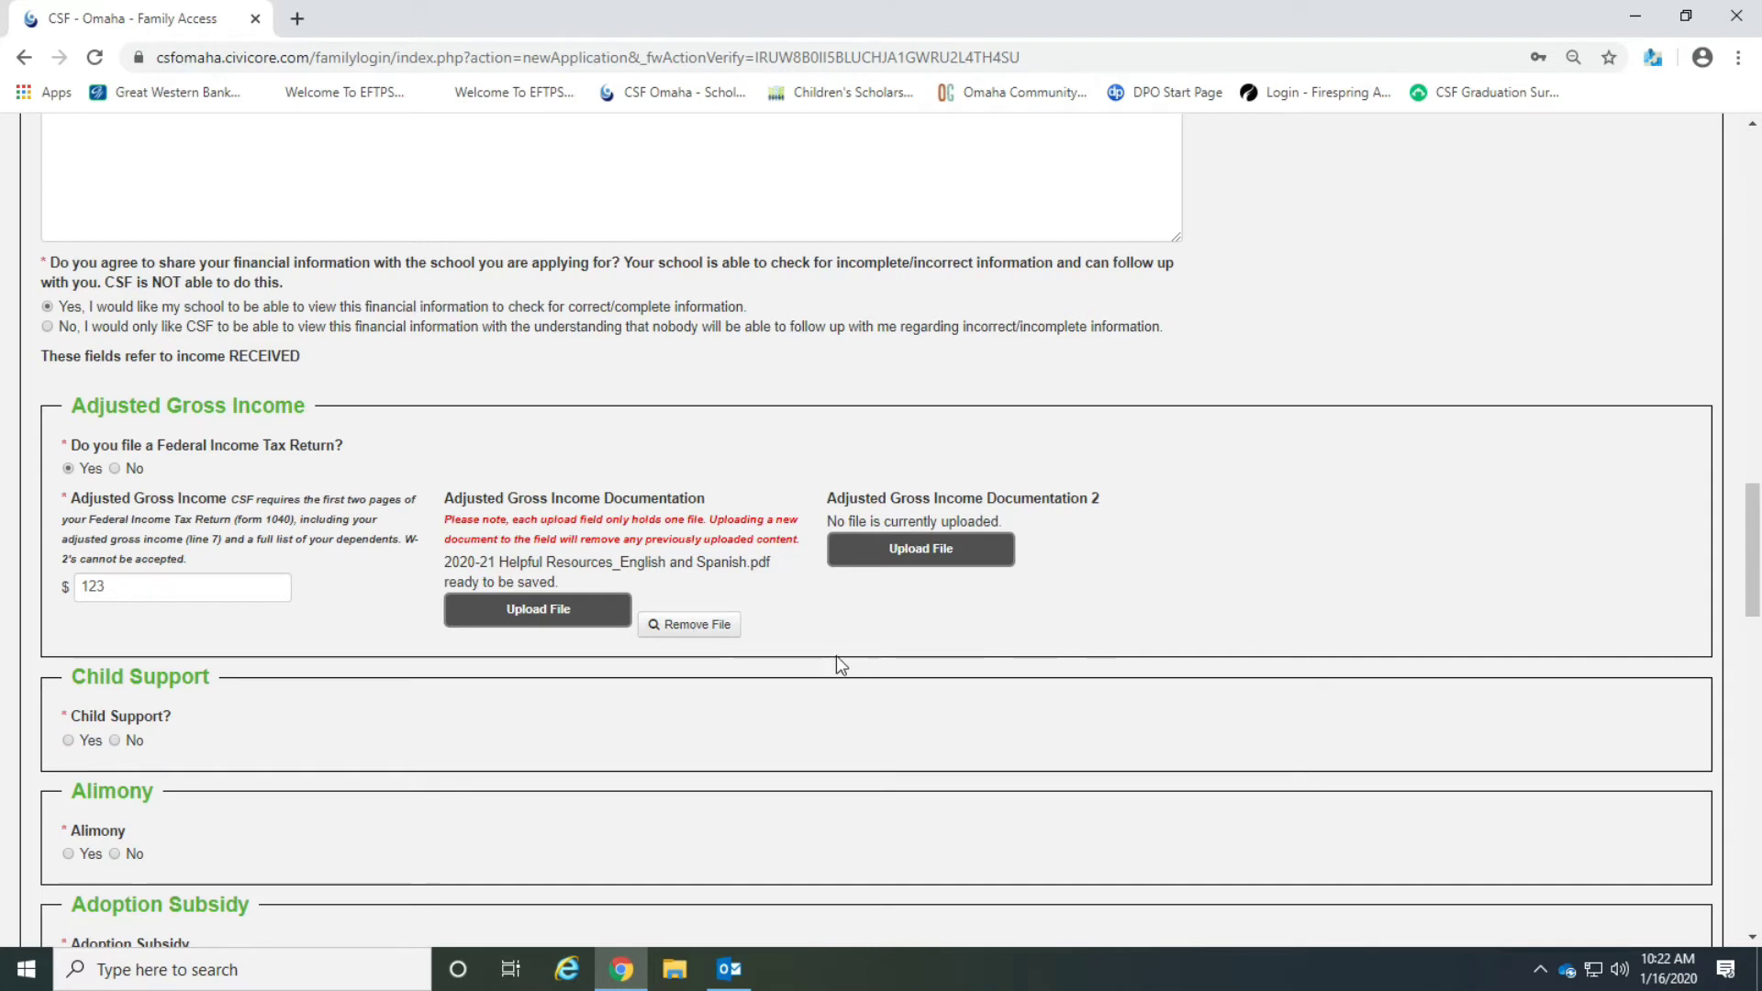
# Answer No for child support, alimony, adoption subsidy and aid to dependent children.
pyautogui.scroll(-2, 837, 659)
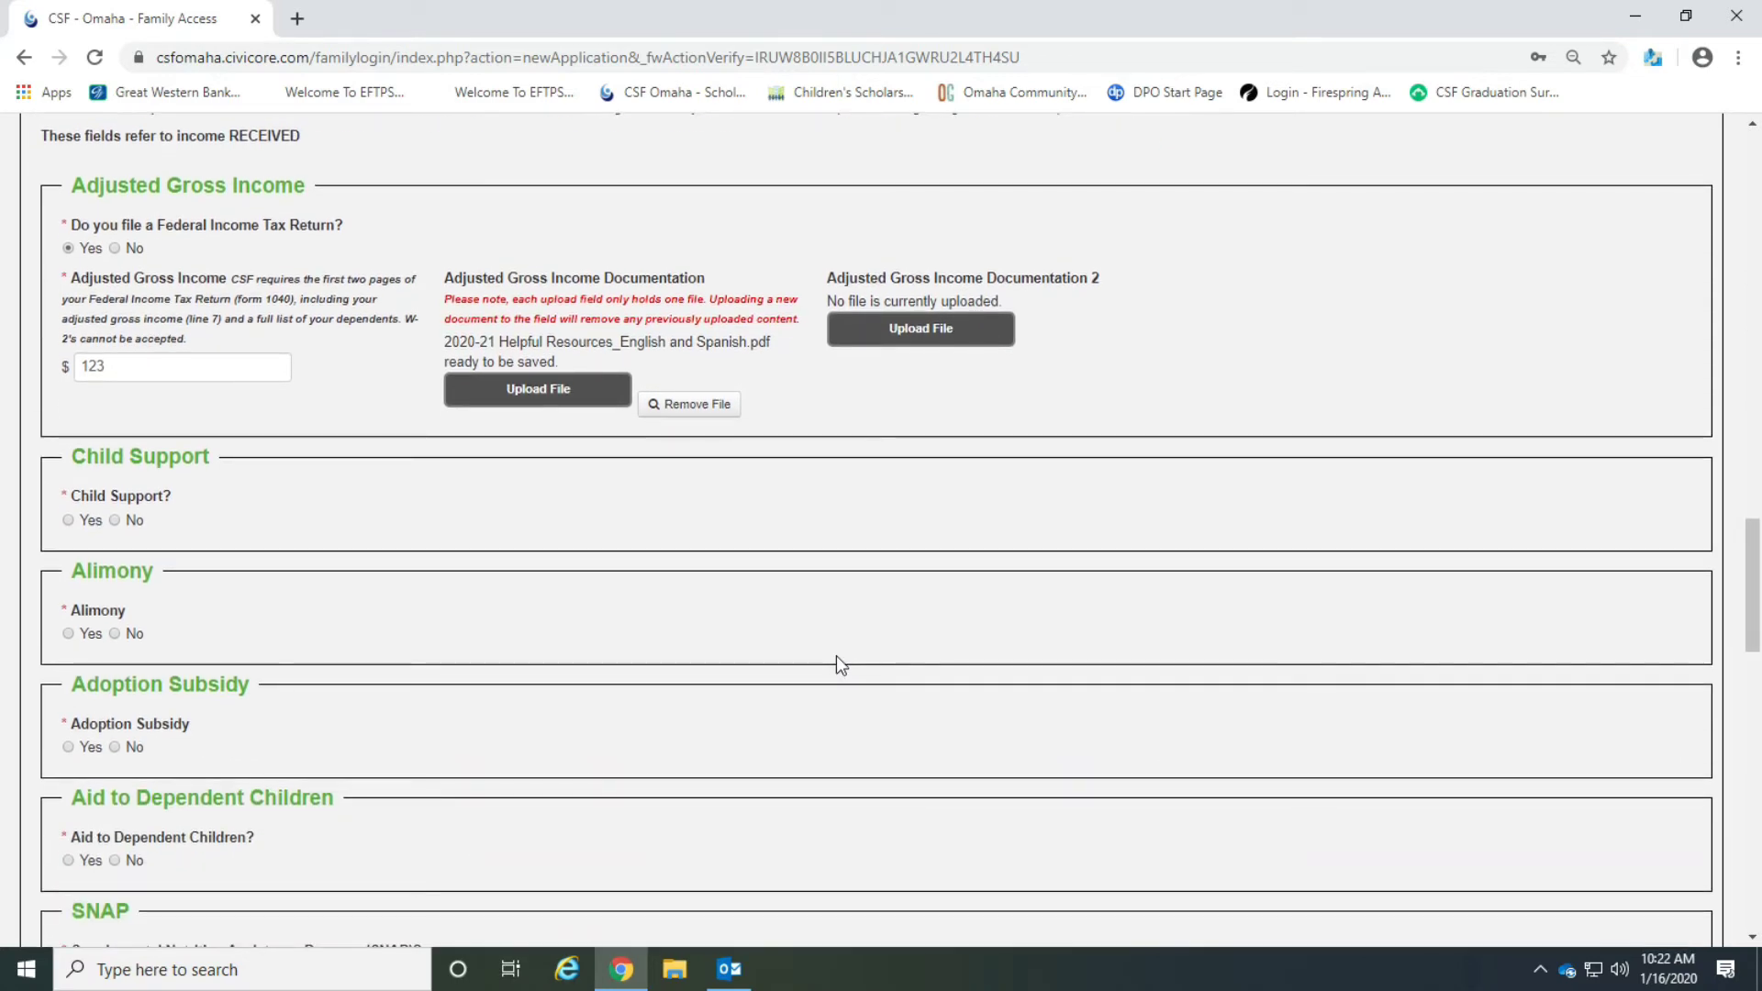
pyautogui.click(115, 521)
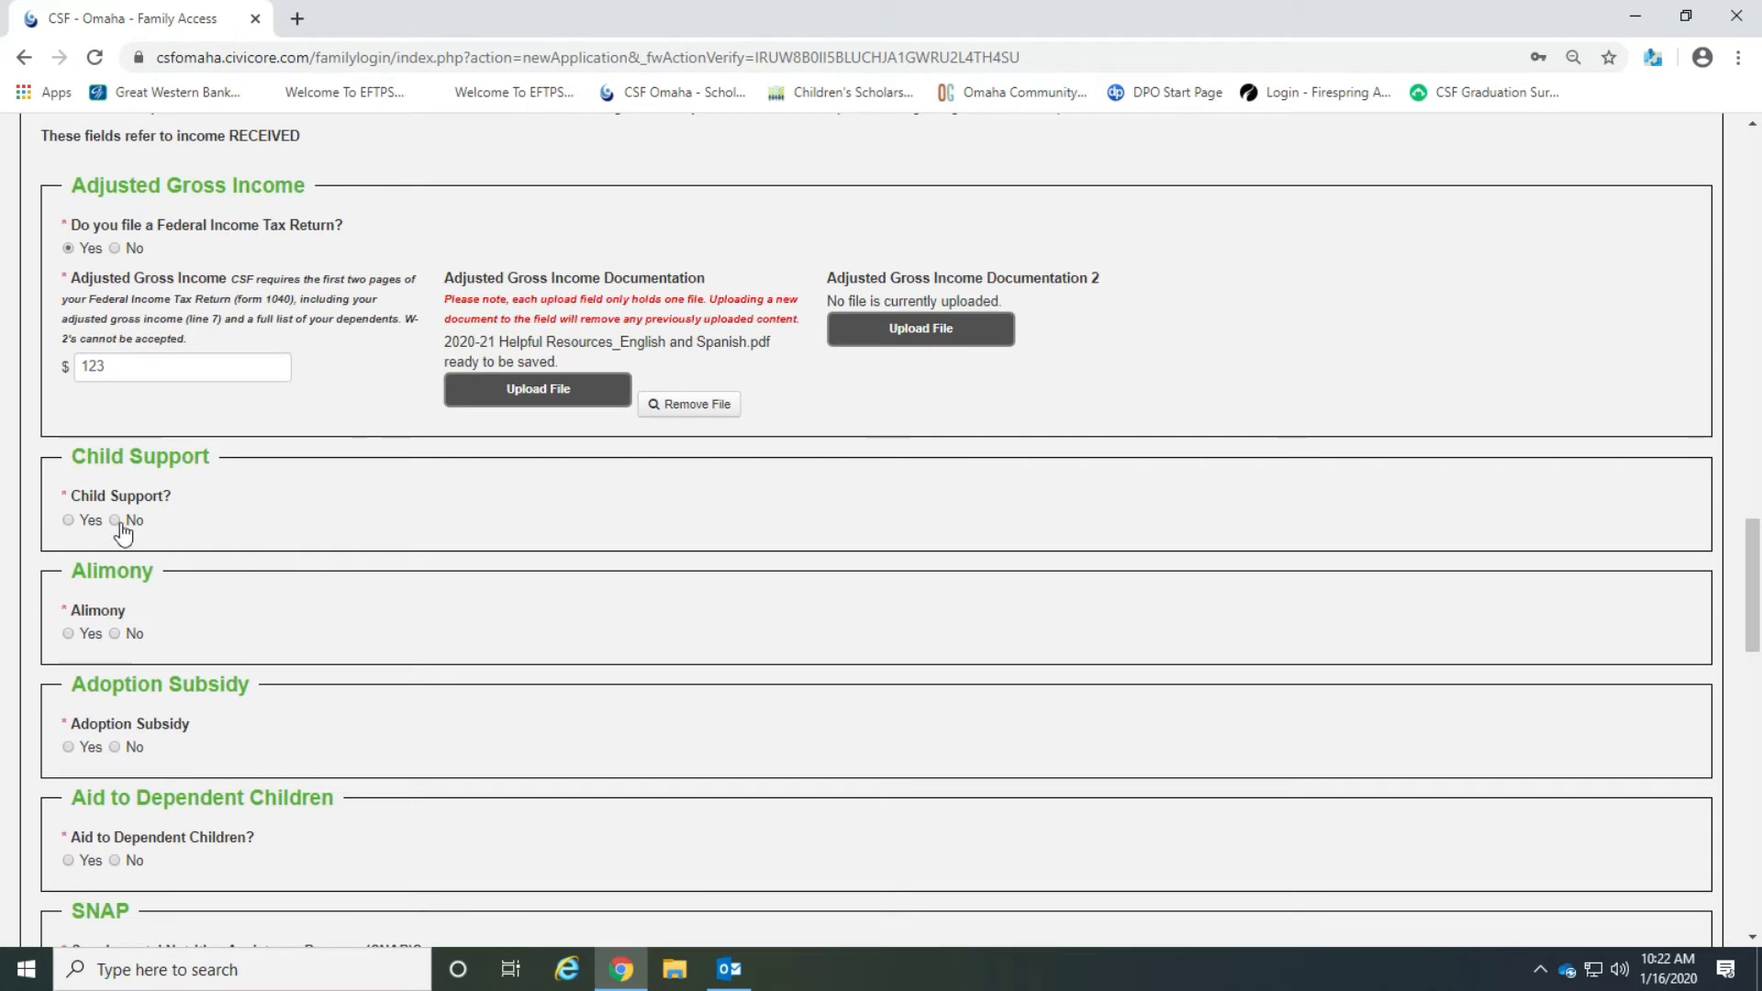
pyautogui.scroll(-2, 510, 633)
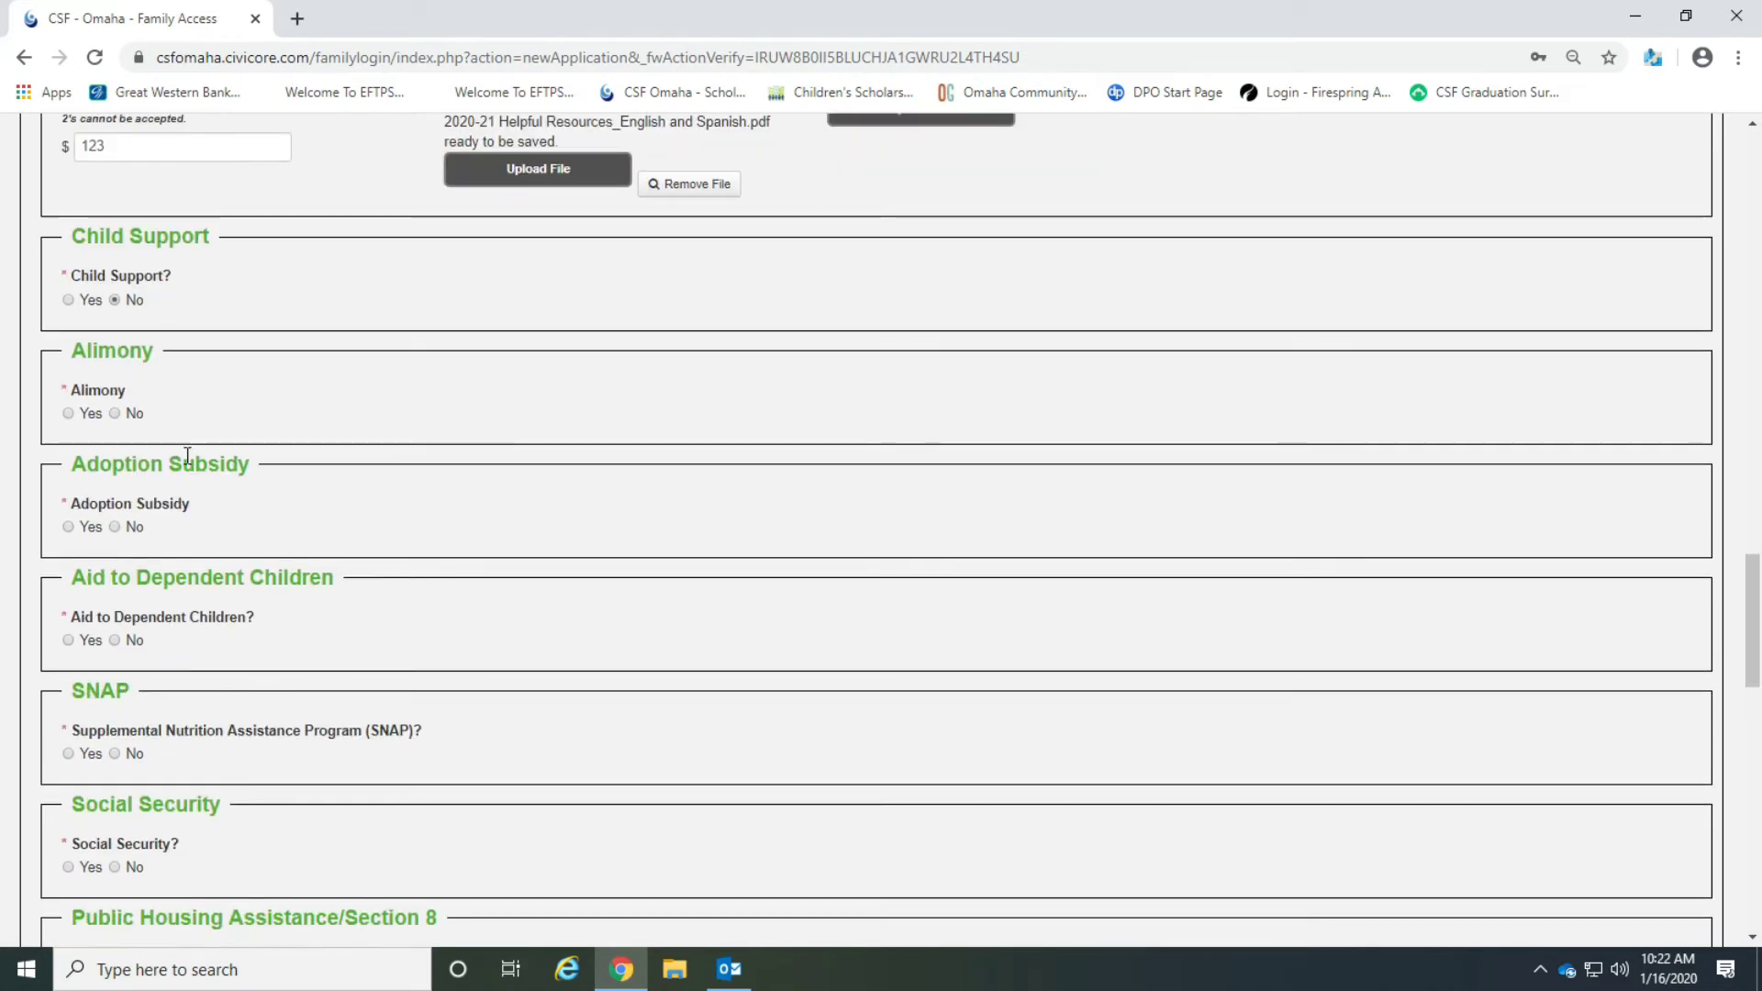
pyautogui.click(114, 413)
pyautogui.click(114, 527)
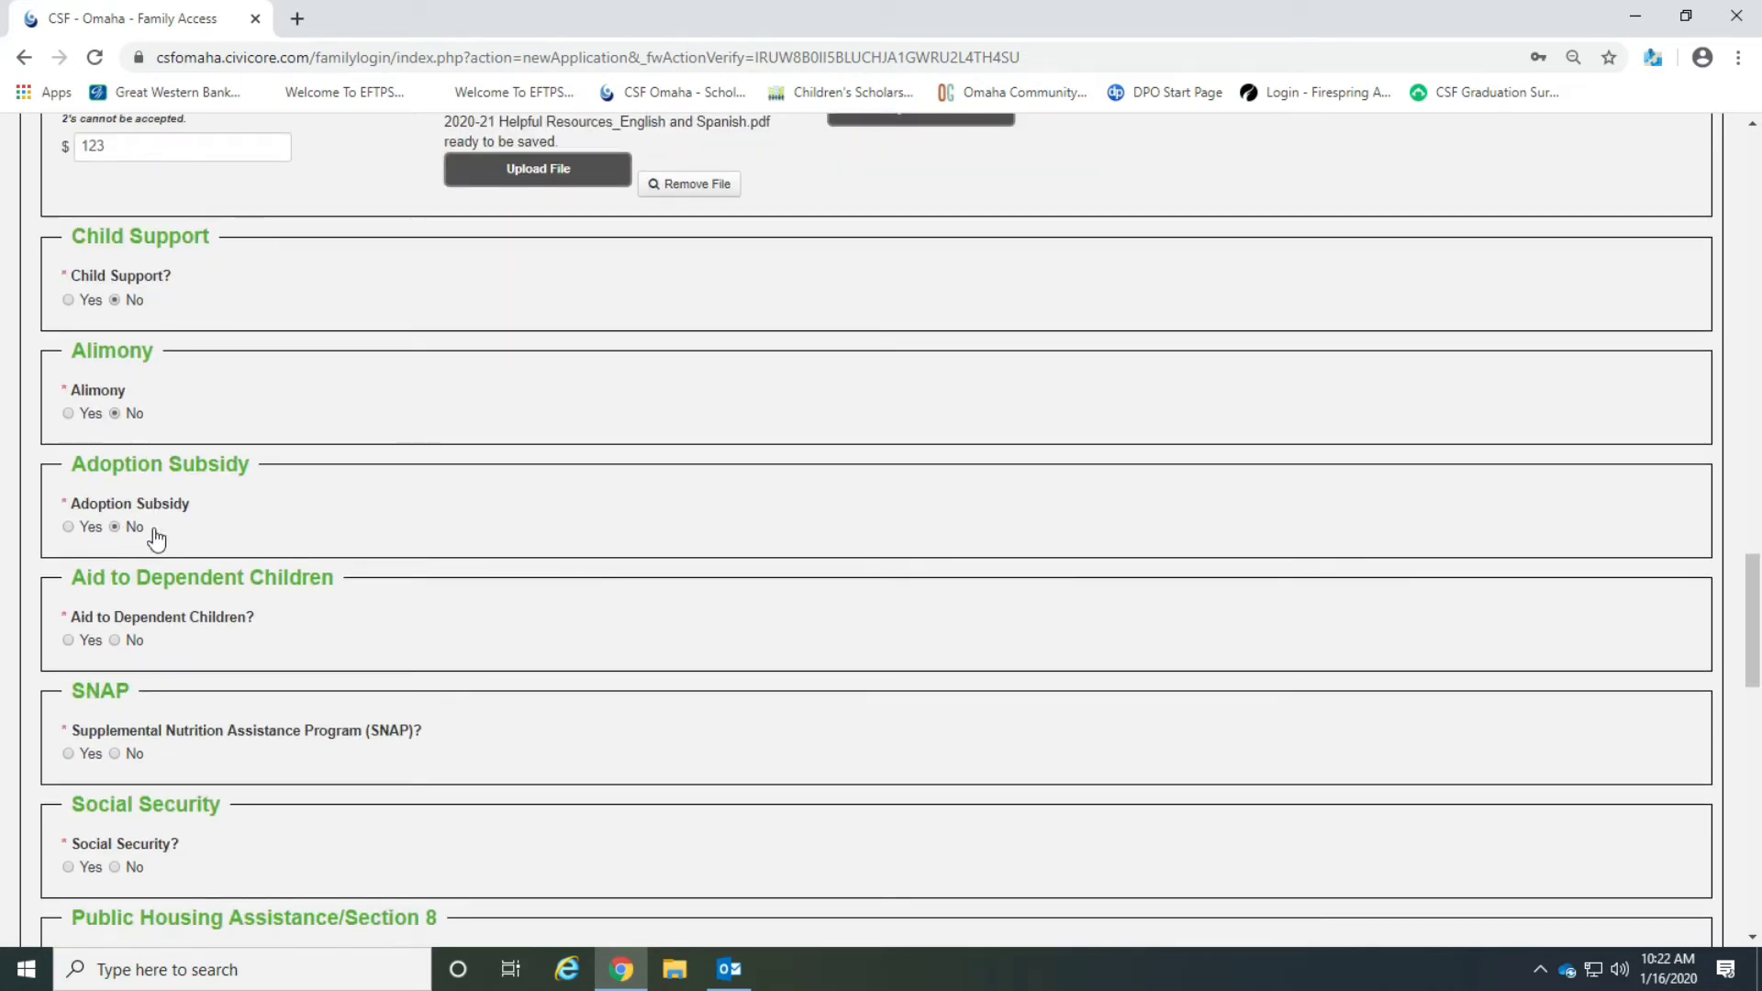
pyautogui.scroll(-1, 499, 640)
pyautogui.scroll(-2, 499, 639)
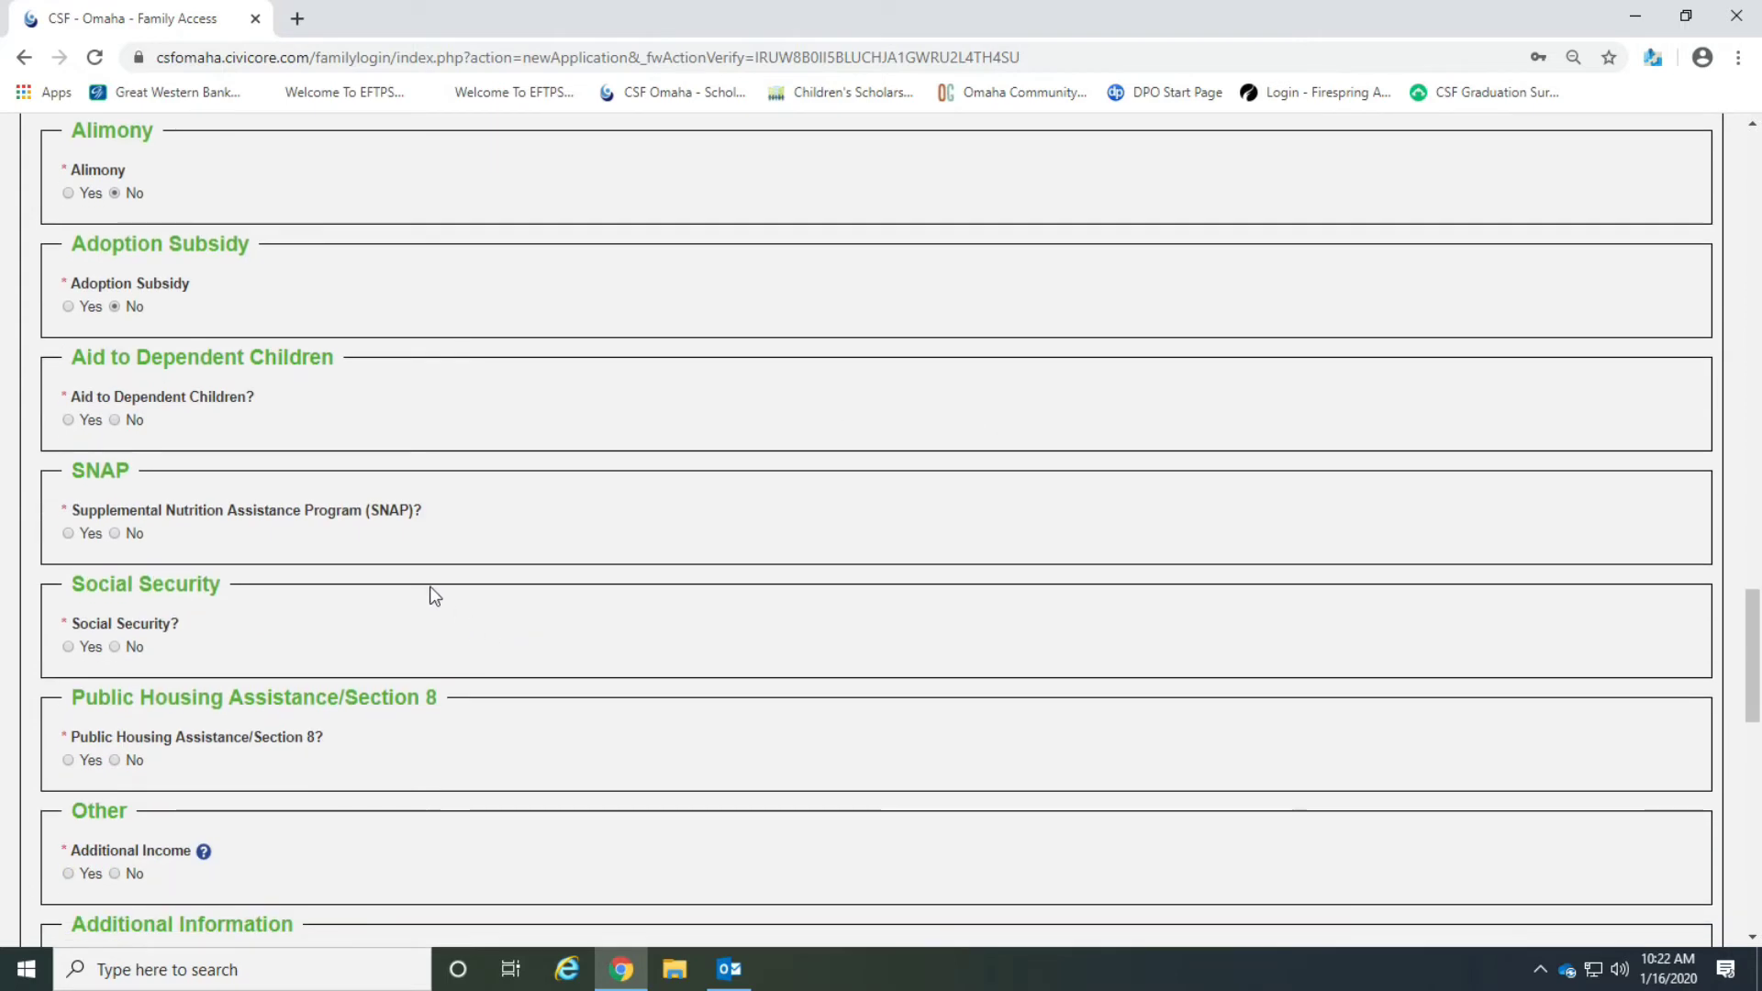
pyautogui.click(115, 420)
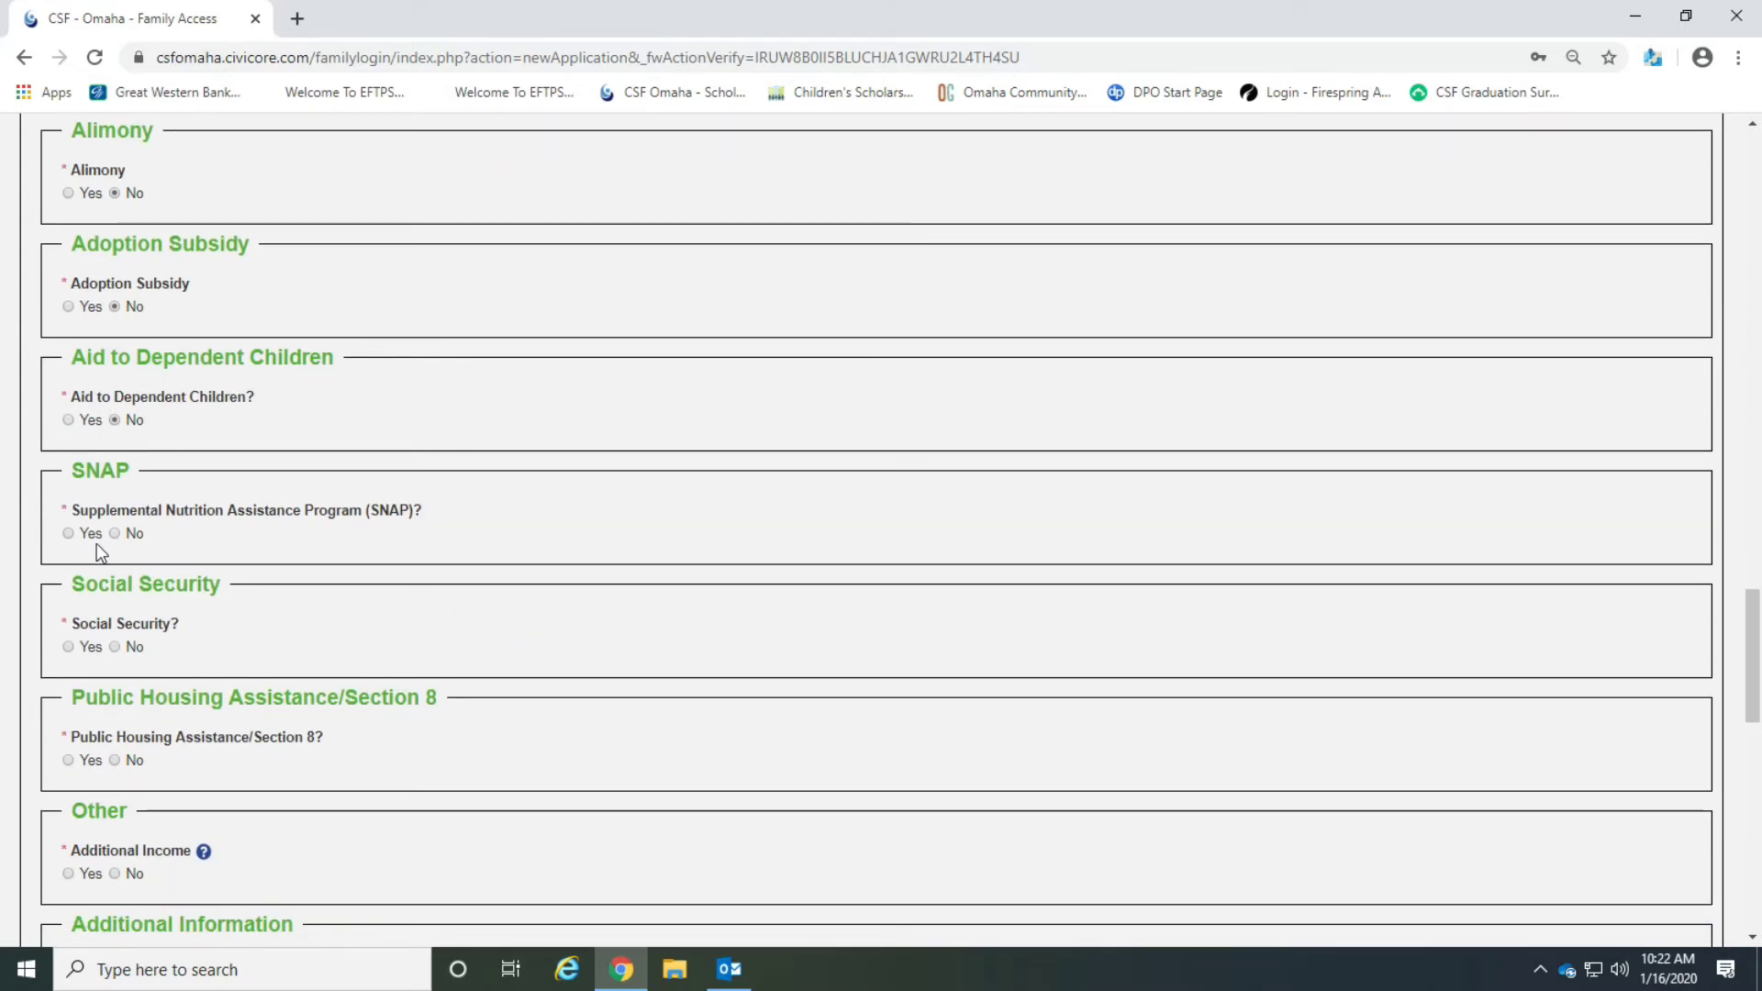
# Answer Yes for SNAP and enter 123 as the annual SNAP amount.
pyautogui.click(68, 533)
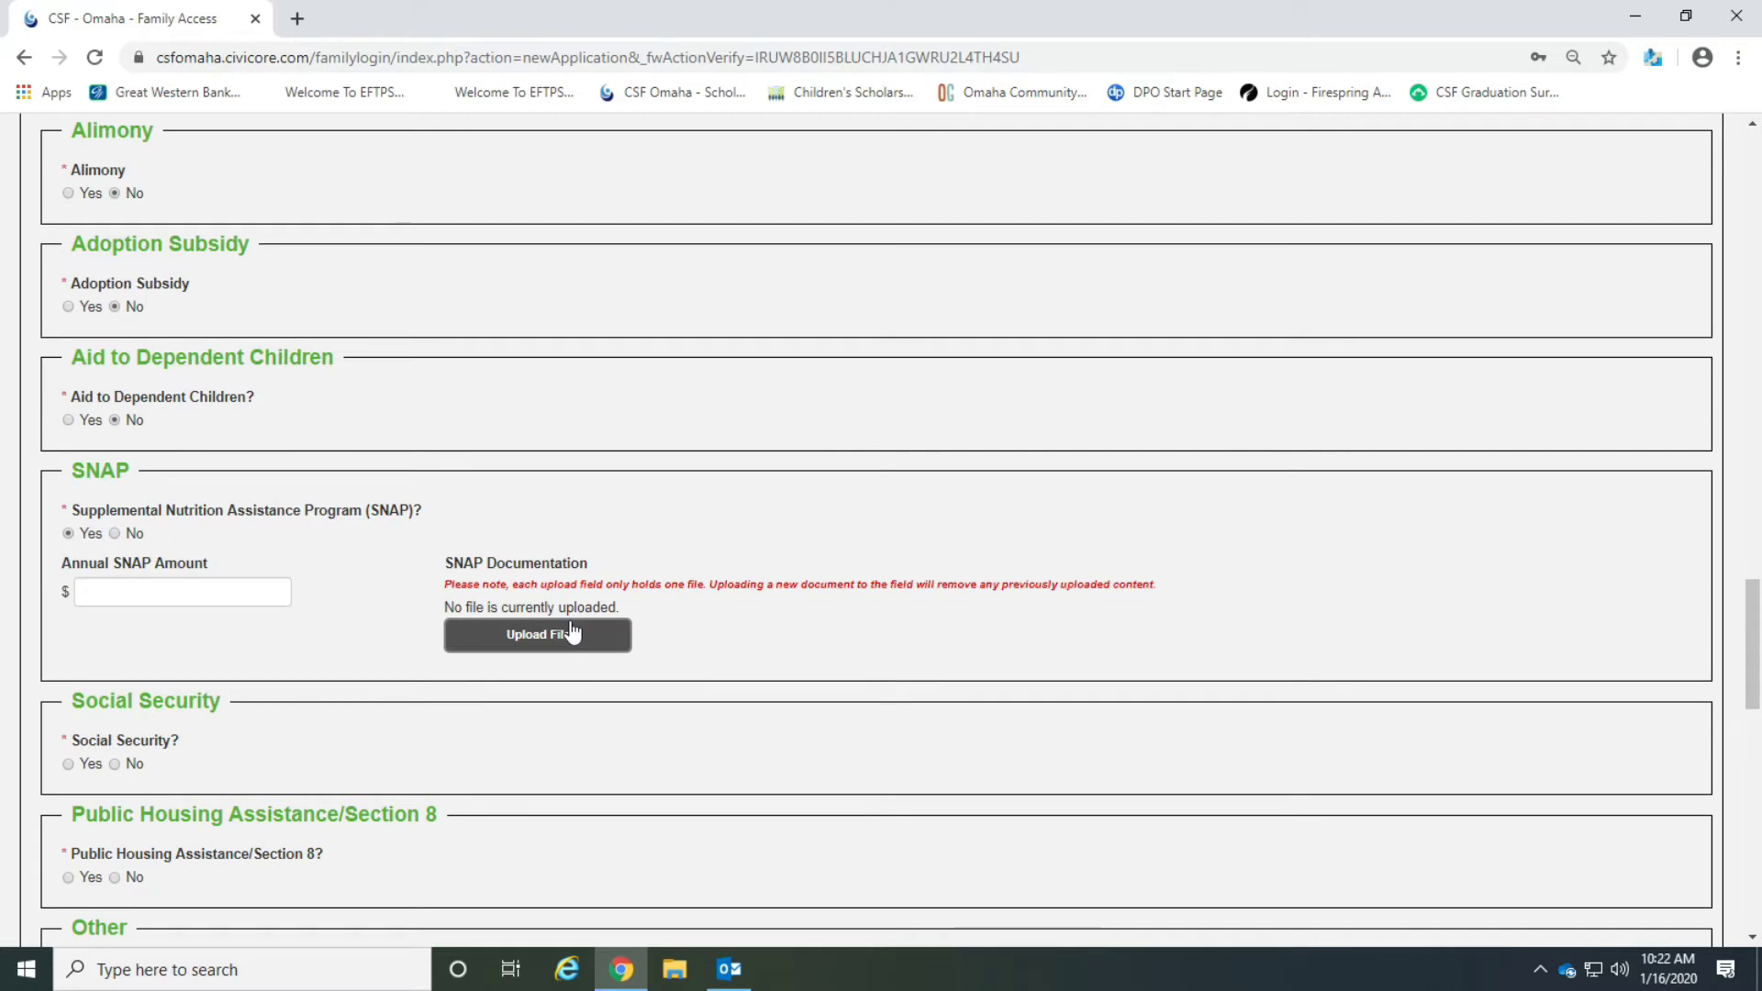
pyautogui.click(209, 590)
pyautogui.write('123')
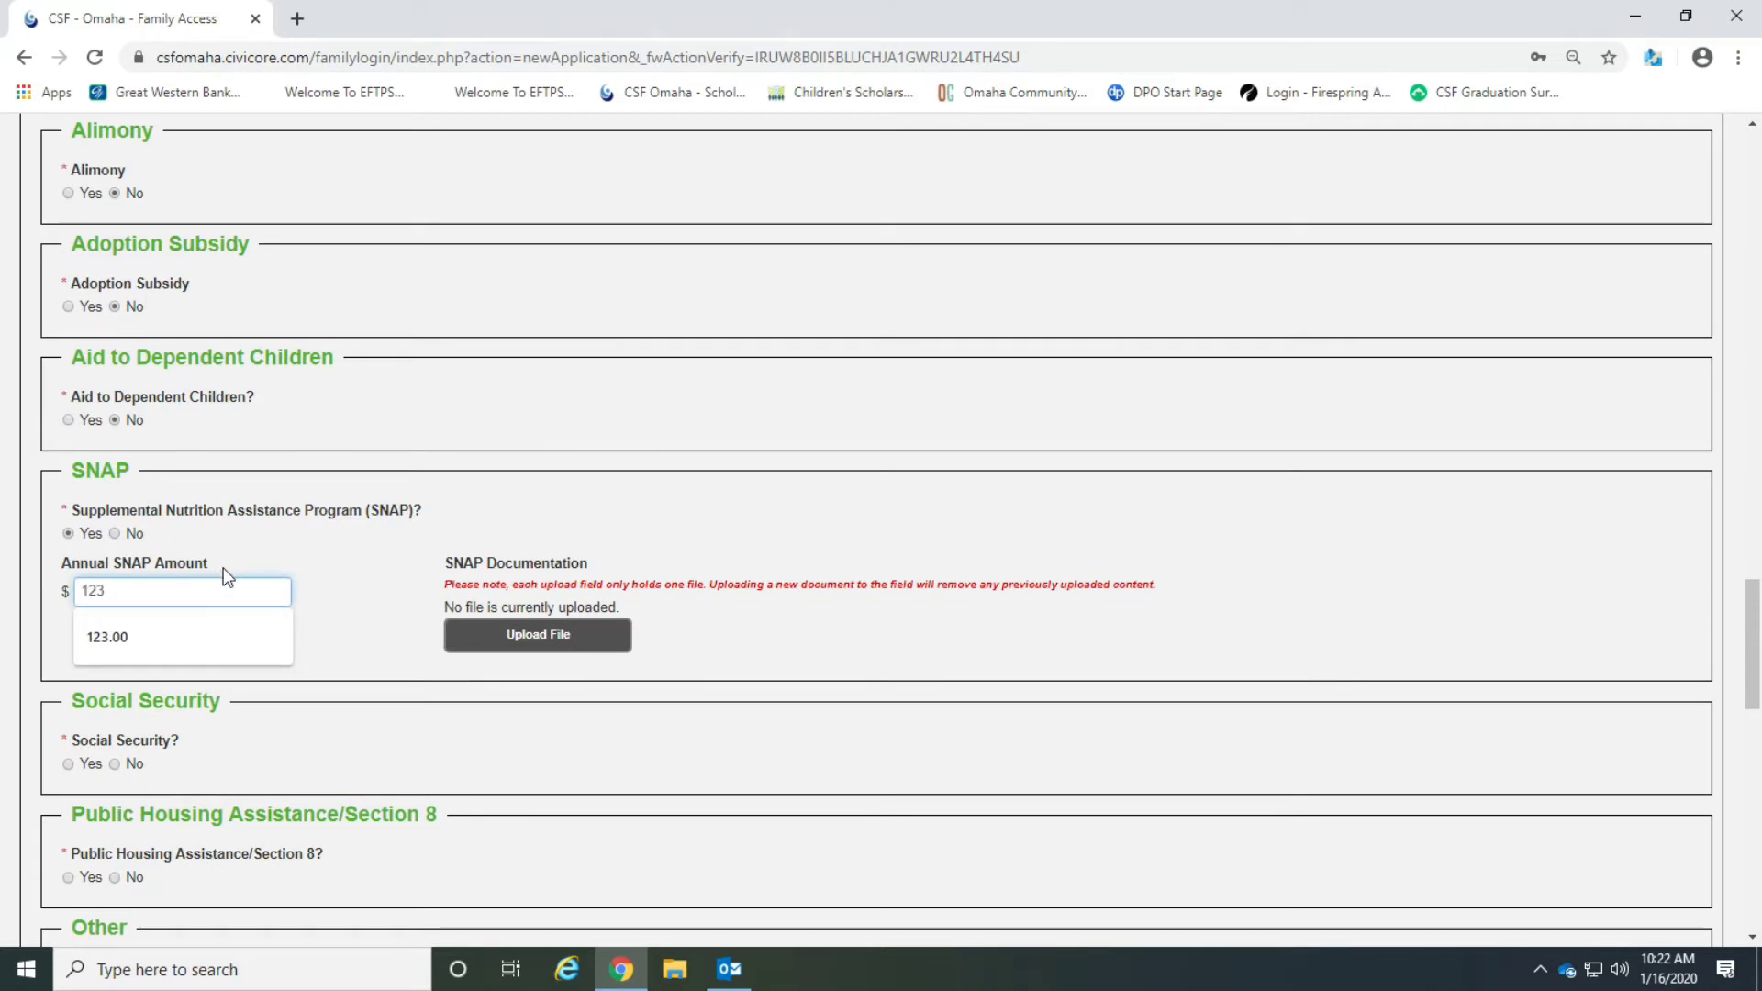
pyautogui.click(307, 608)
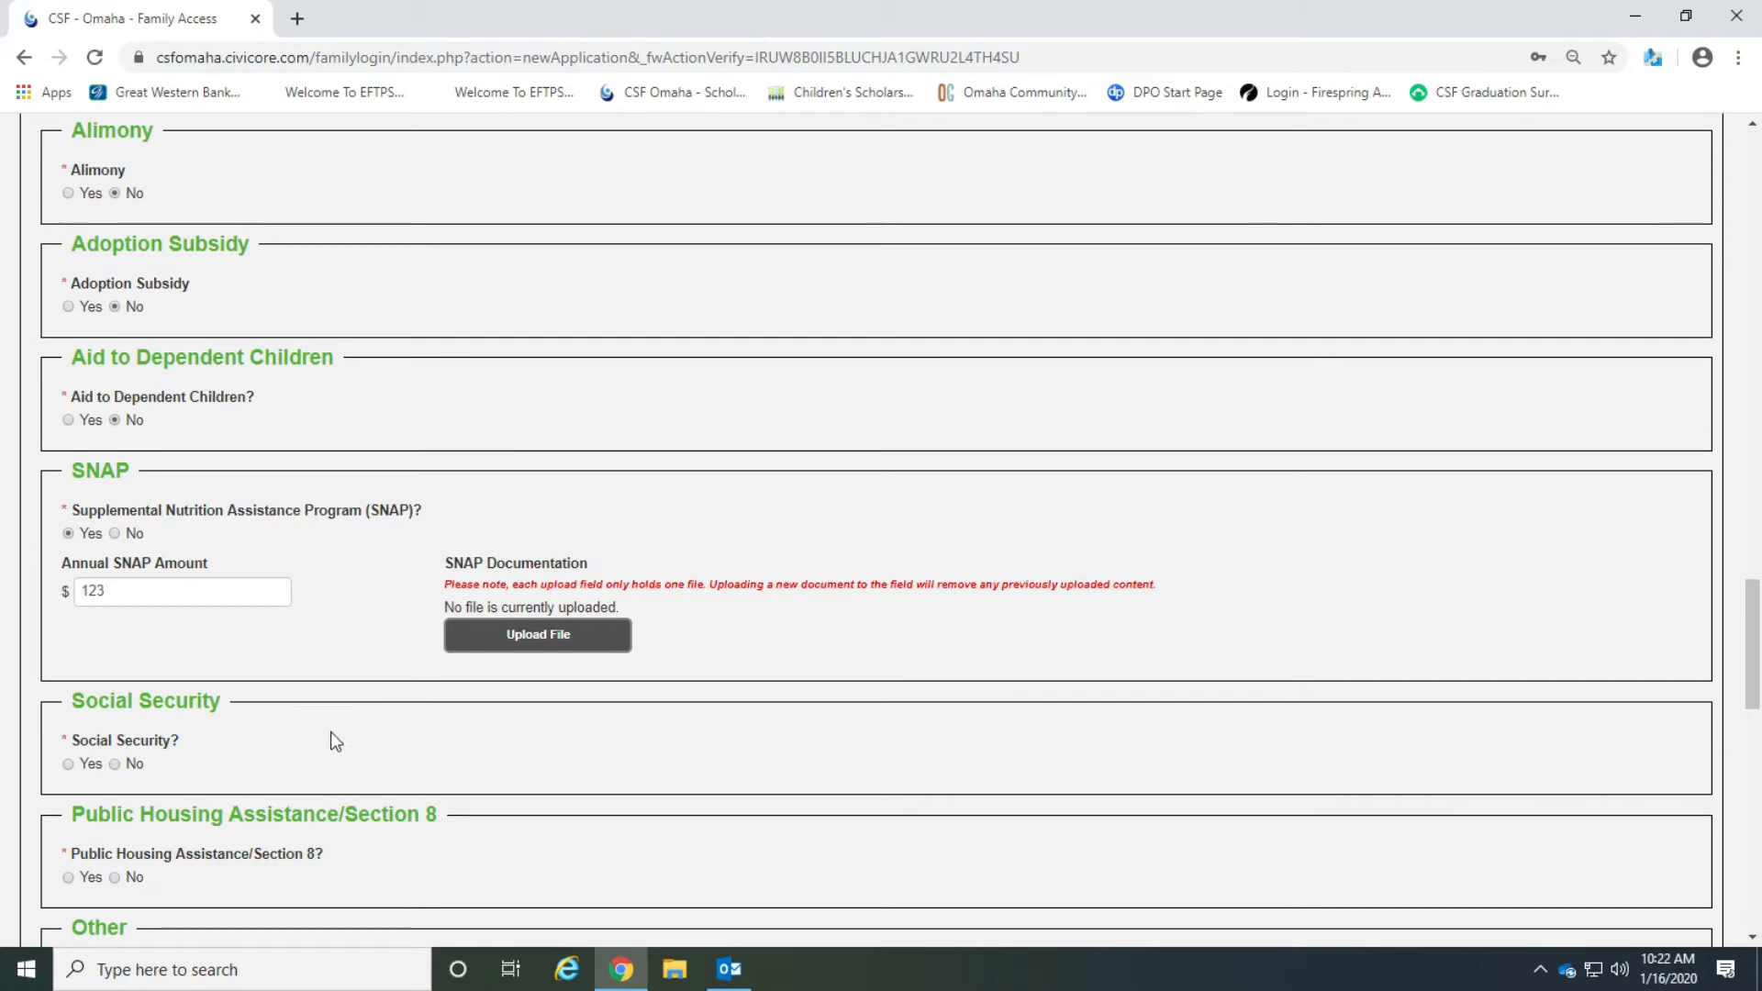
# Answer No for social security, public housing assistance and additional income.
pyautogui.scroll(-3, 337, 742)
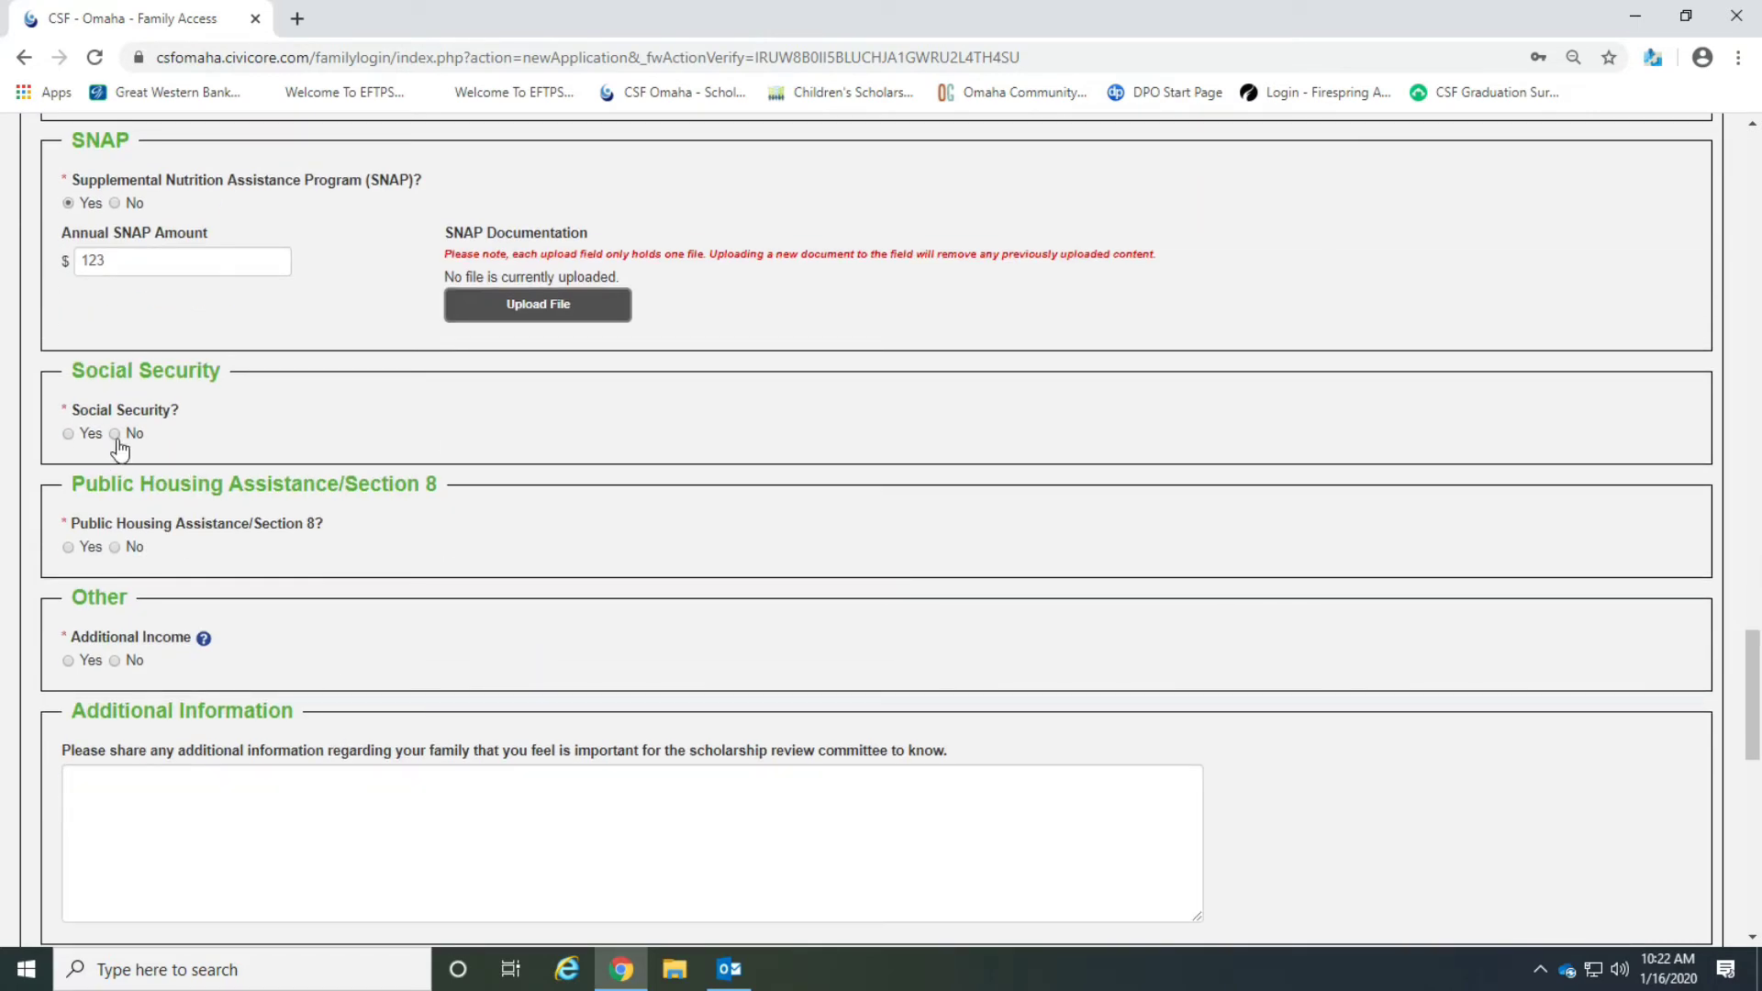
pyautogui.click(115, 547)
pyautogui.scroll(-1, 339, 583)
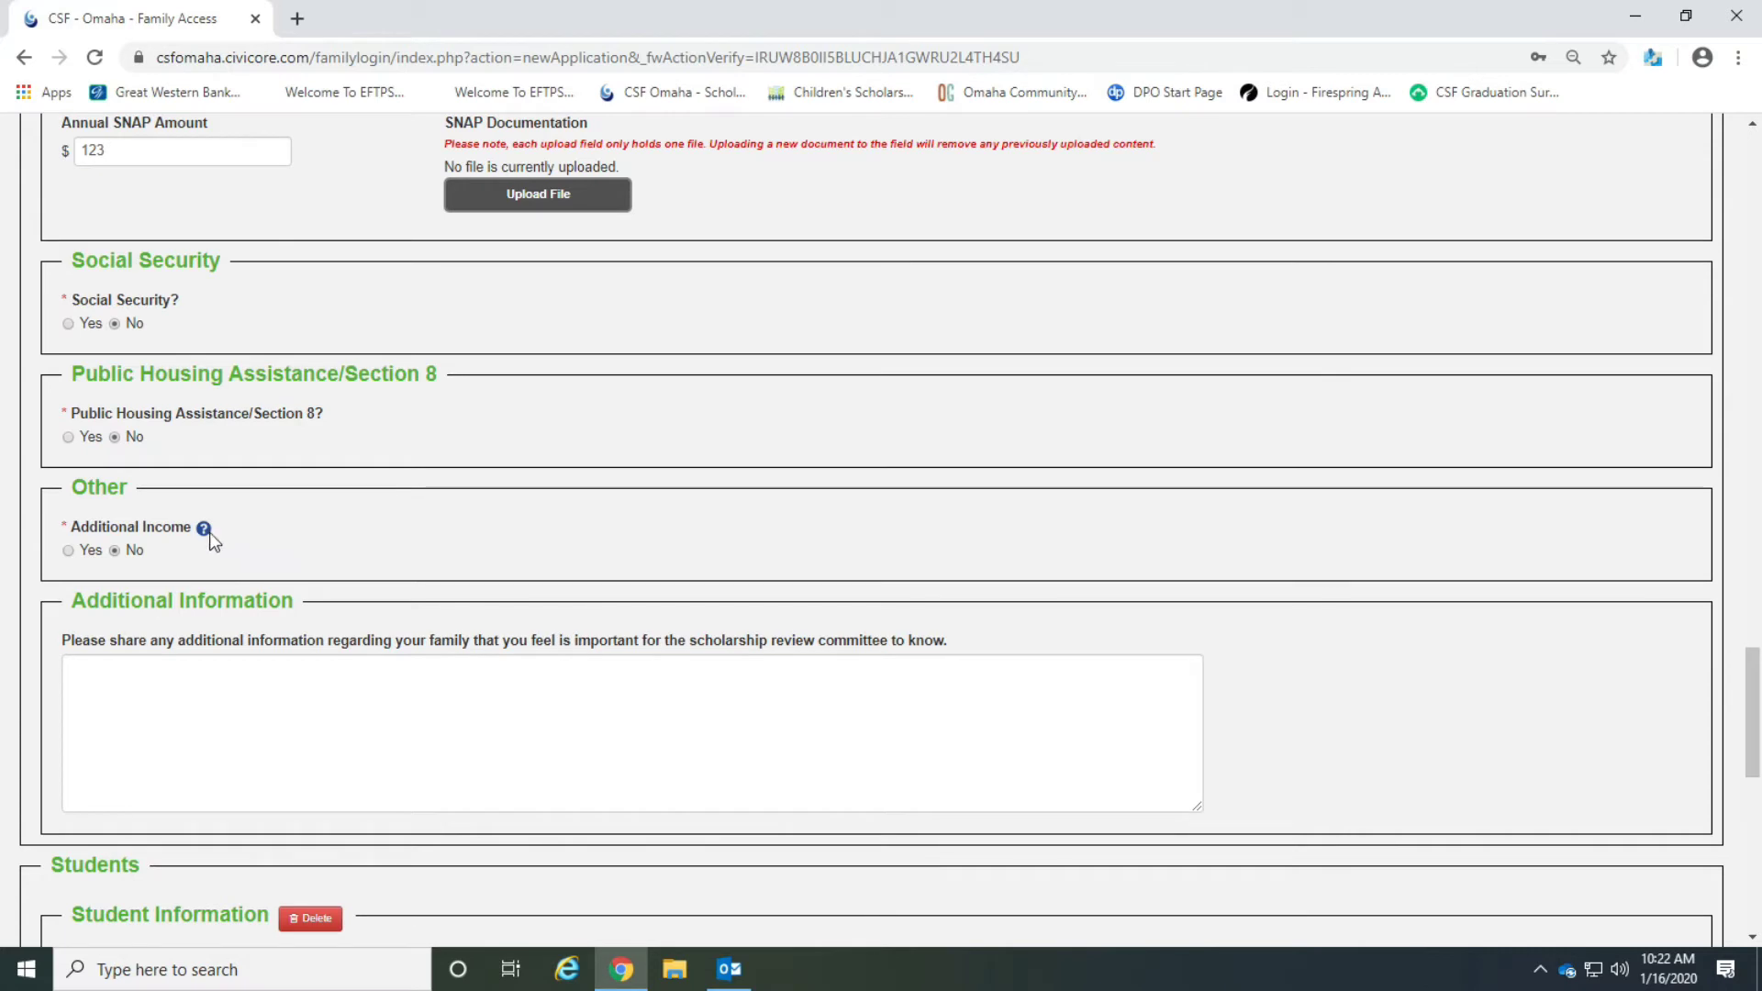
pyautogui.moveTo(204, 532)
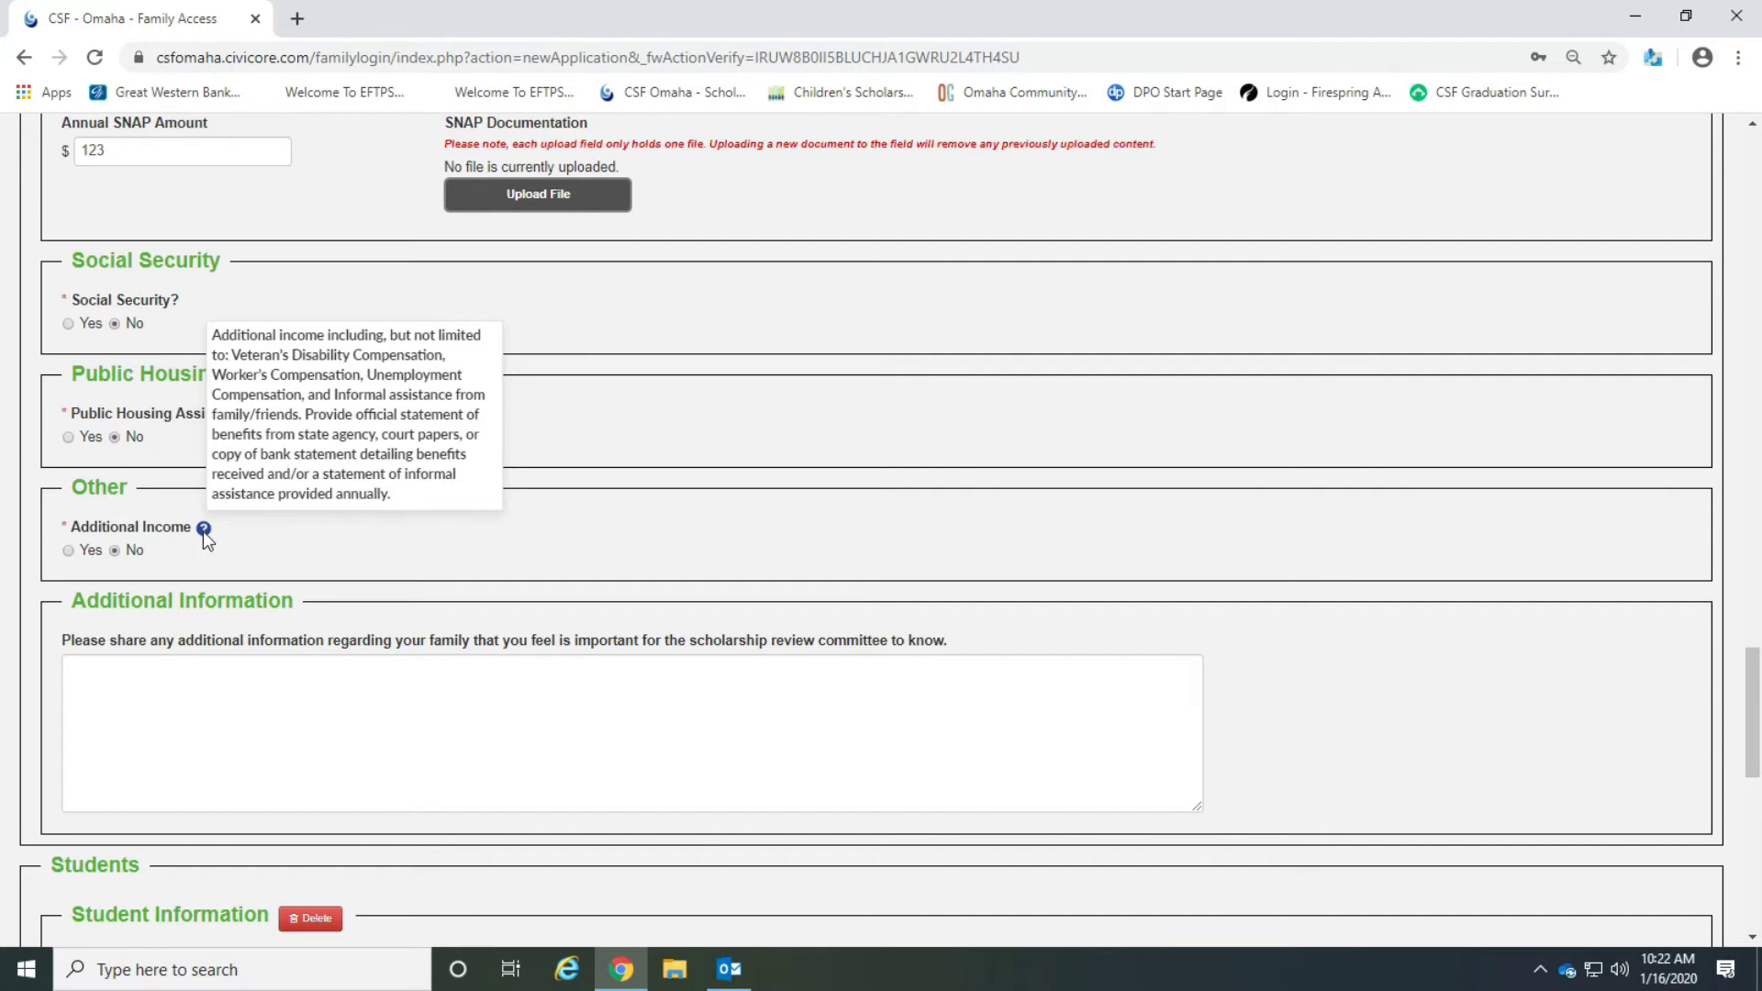
# Enter the student's first name and last name in the Student Information section.
pyautogui.click(192, 704)
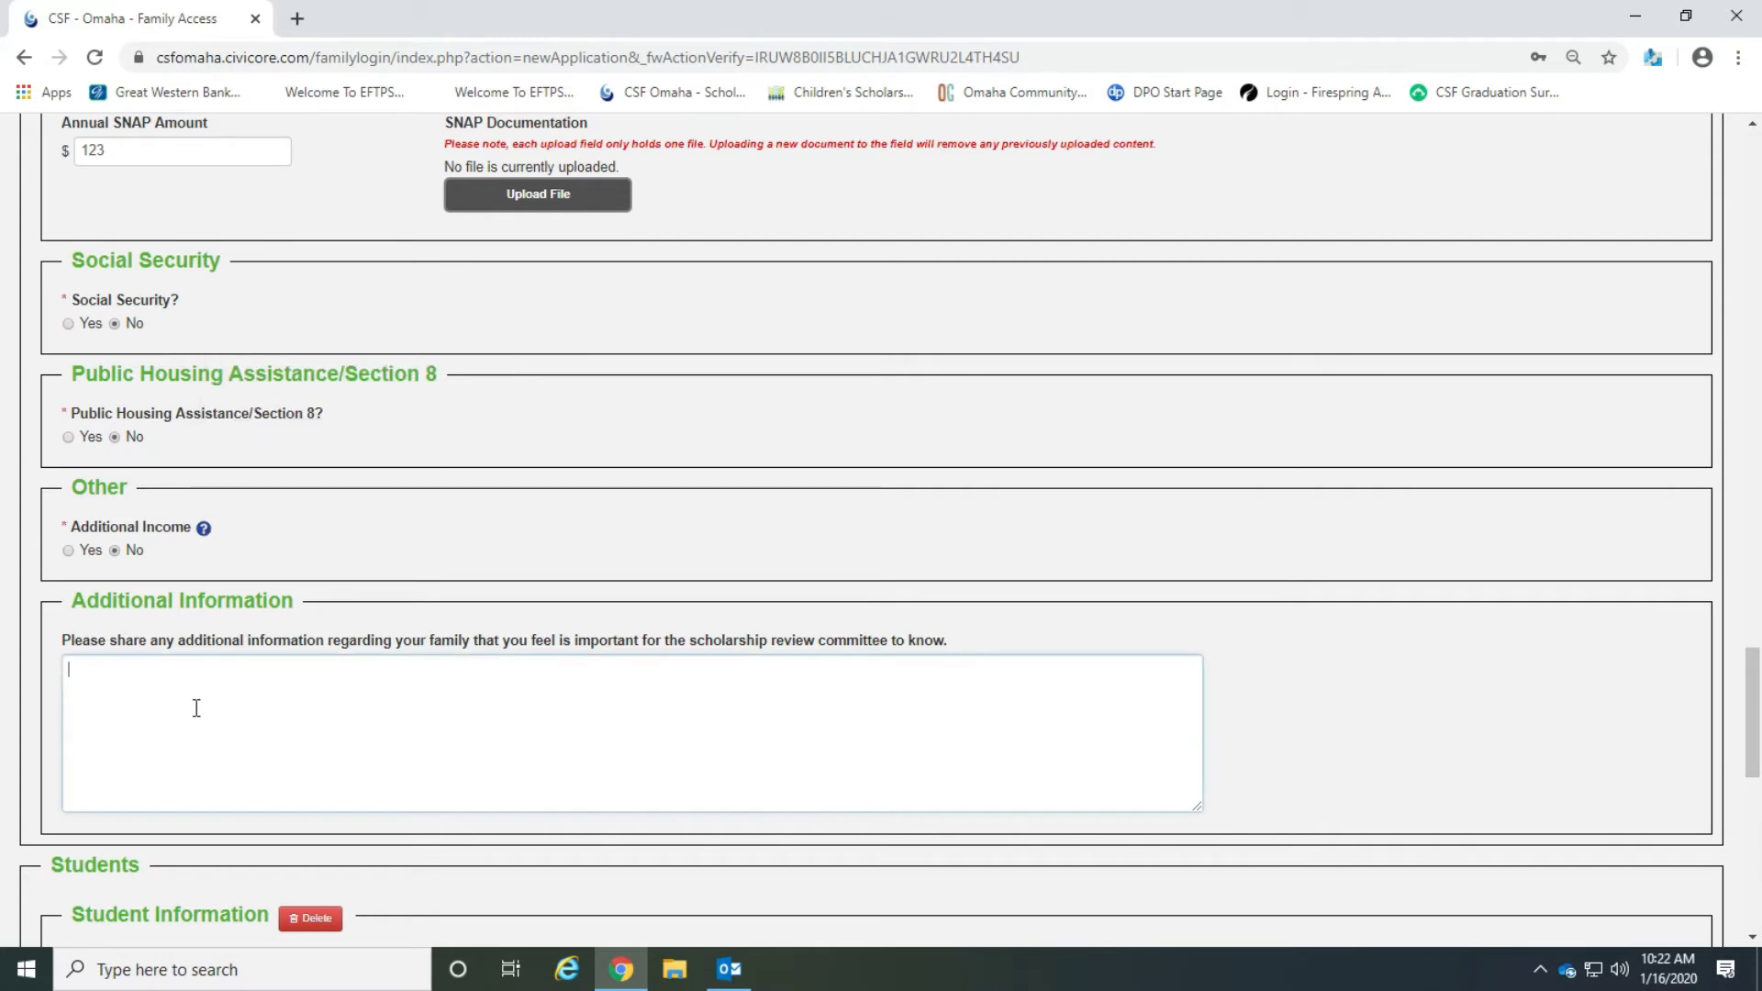
pyautogui.scroll(-1, 308, 686)
pyautogui.scroll(-1, 309, 686)
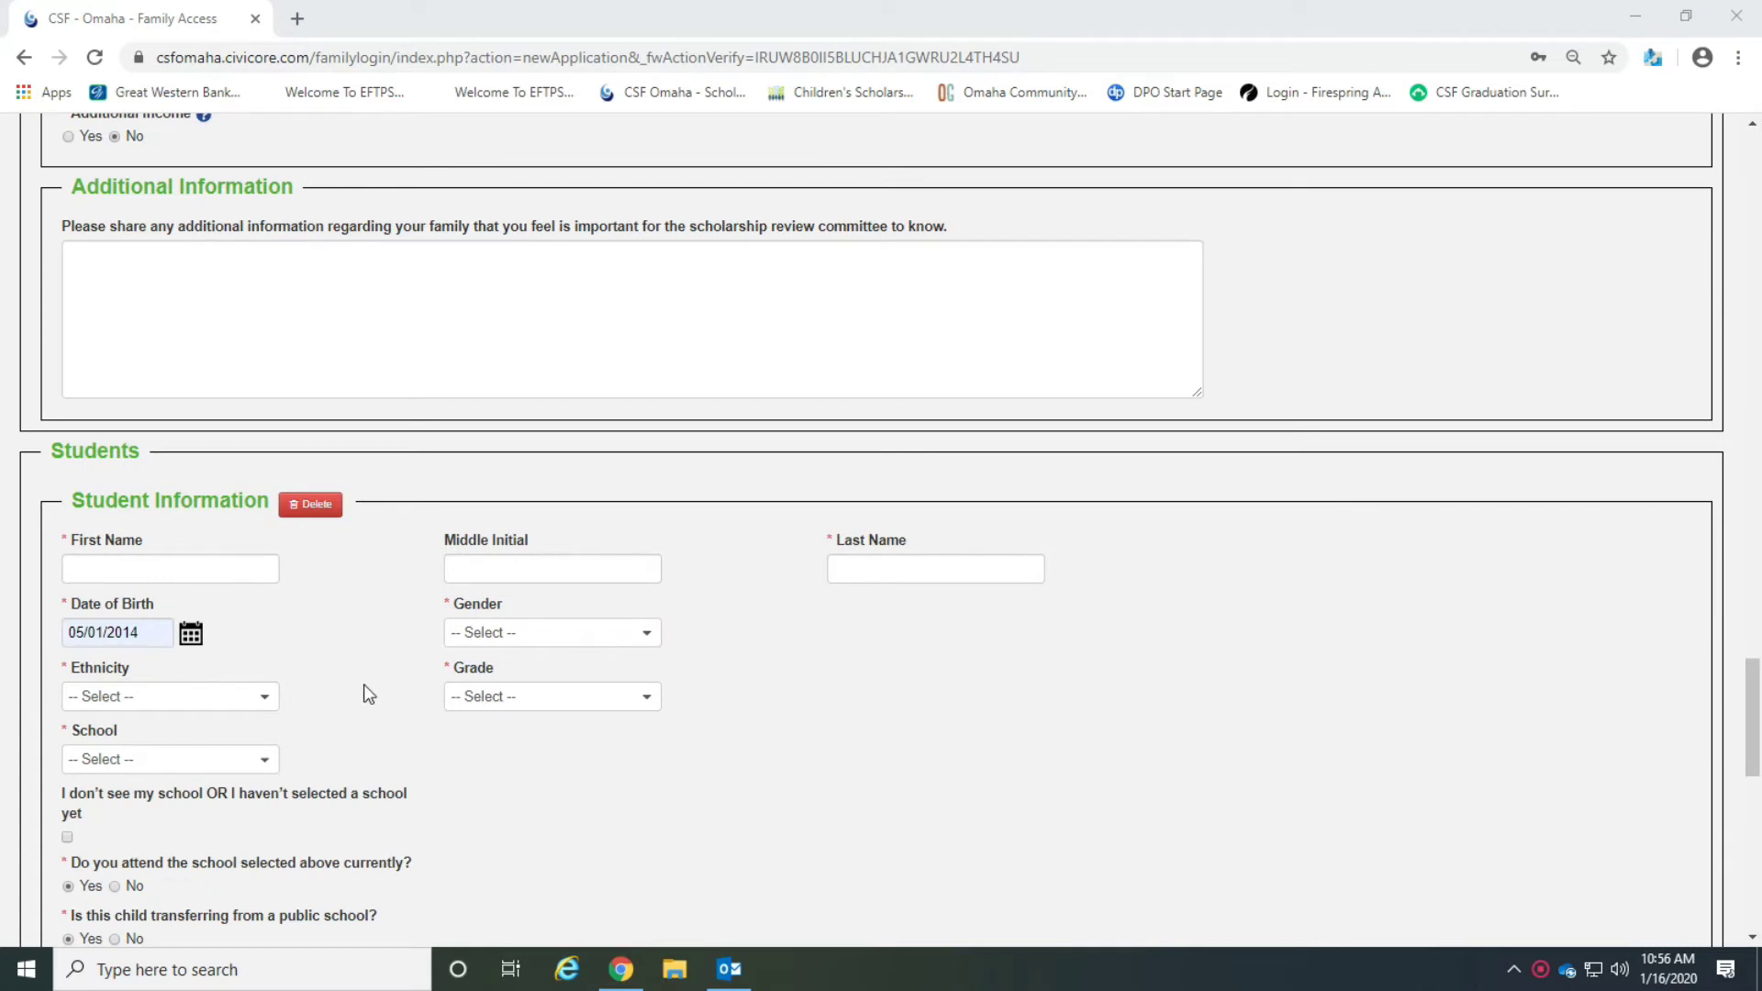
pyautogui.click(146, 568)
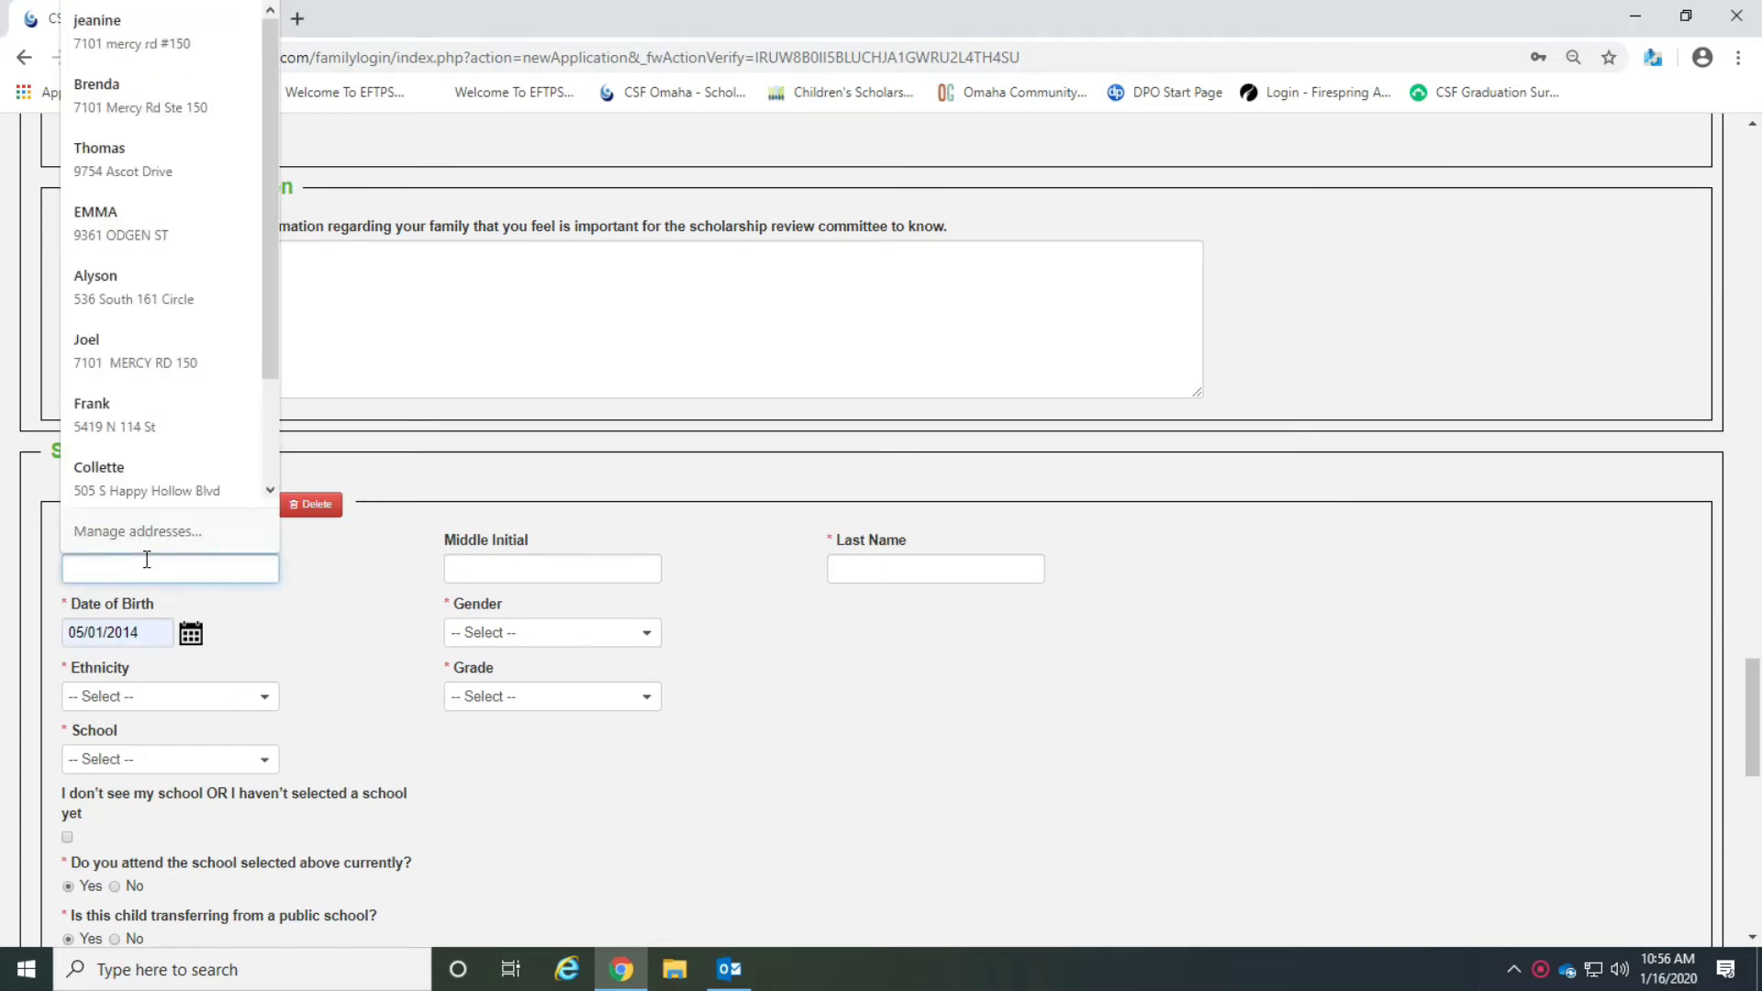
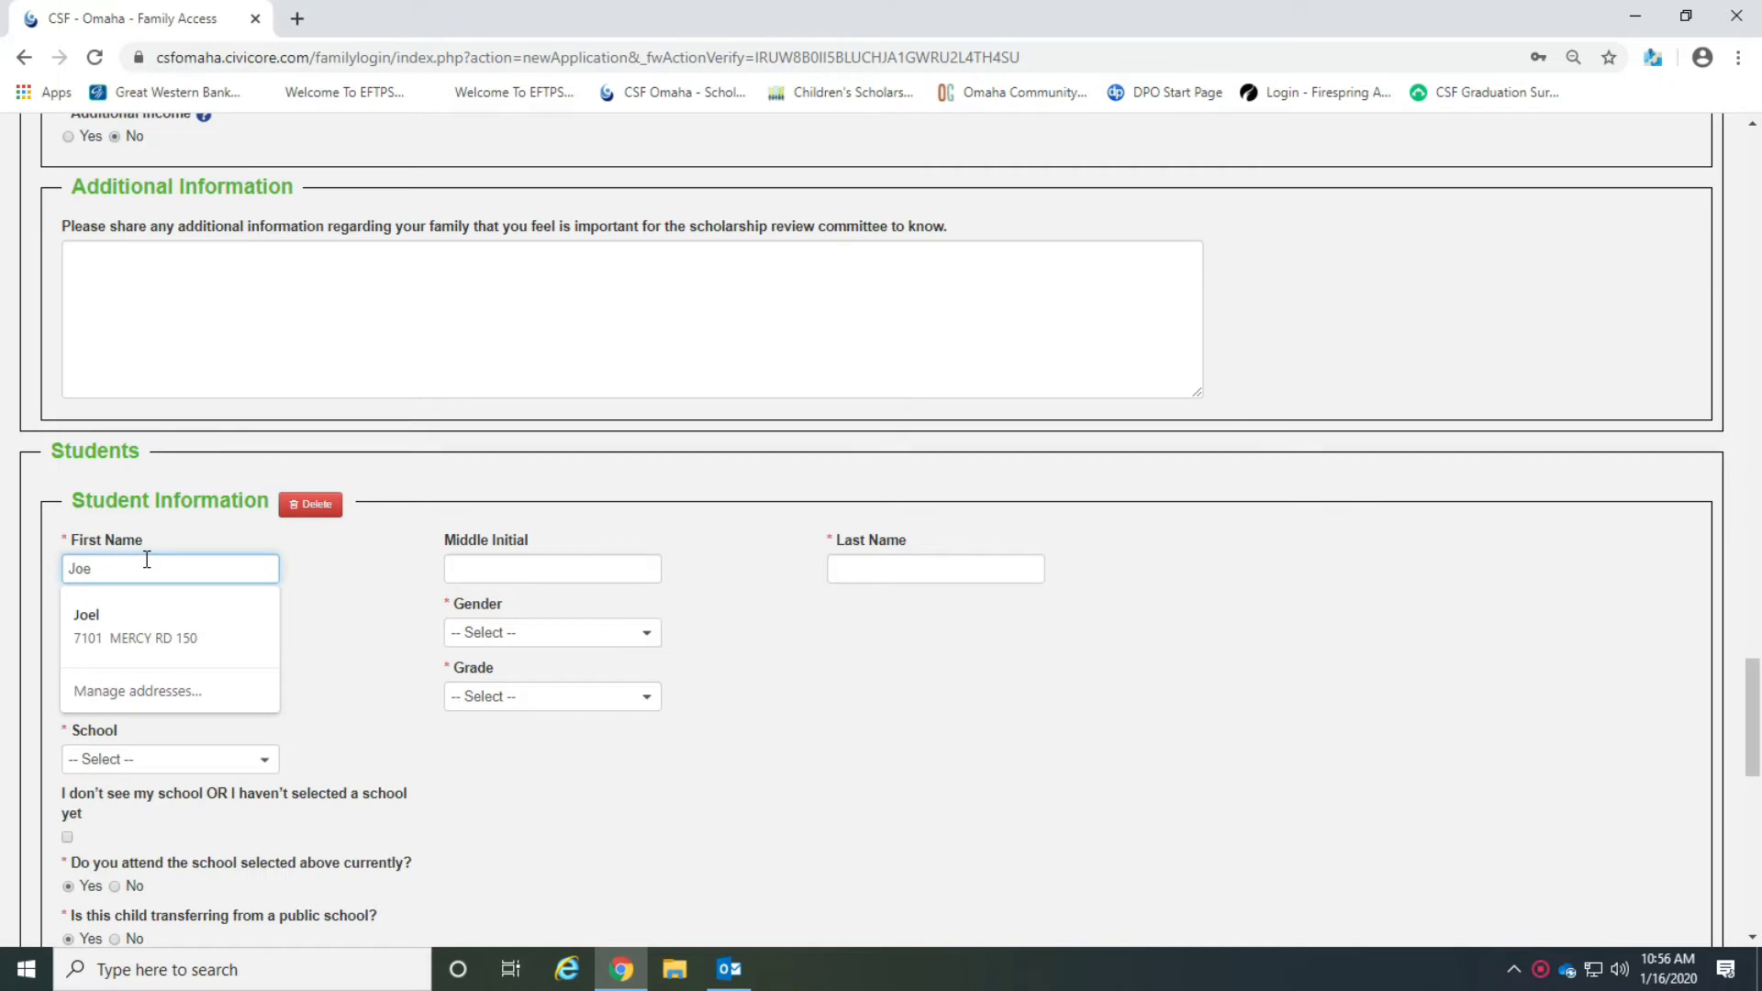
pyautogui.press('Tab')
pyautogui.press('Tab')
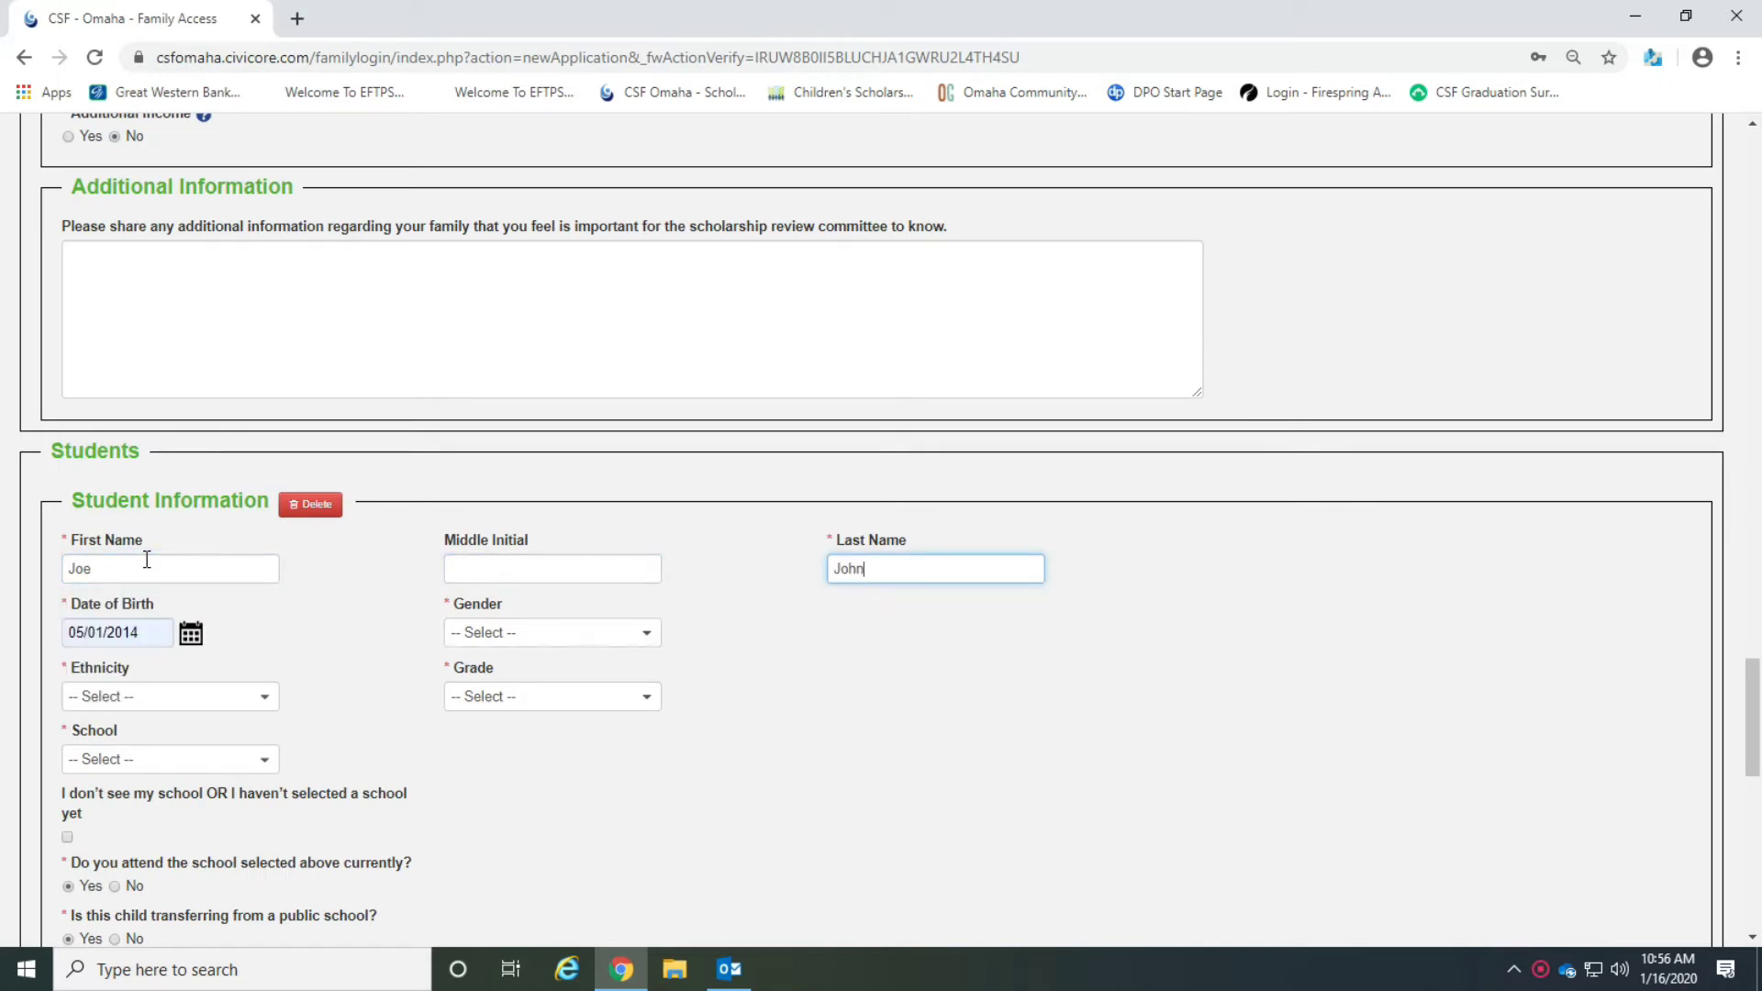
# Set the first student's gender to Male, ethnicity to Other and grade to 2nd.
pyautogui.click(158, 630)
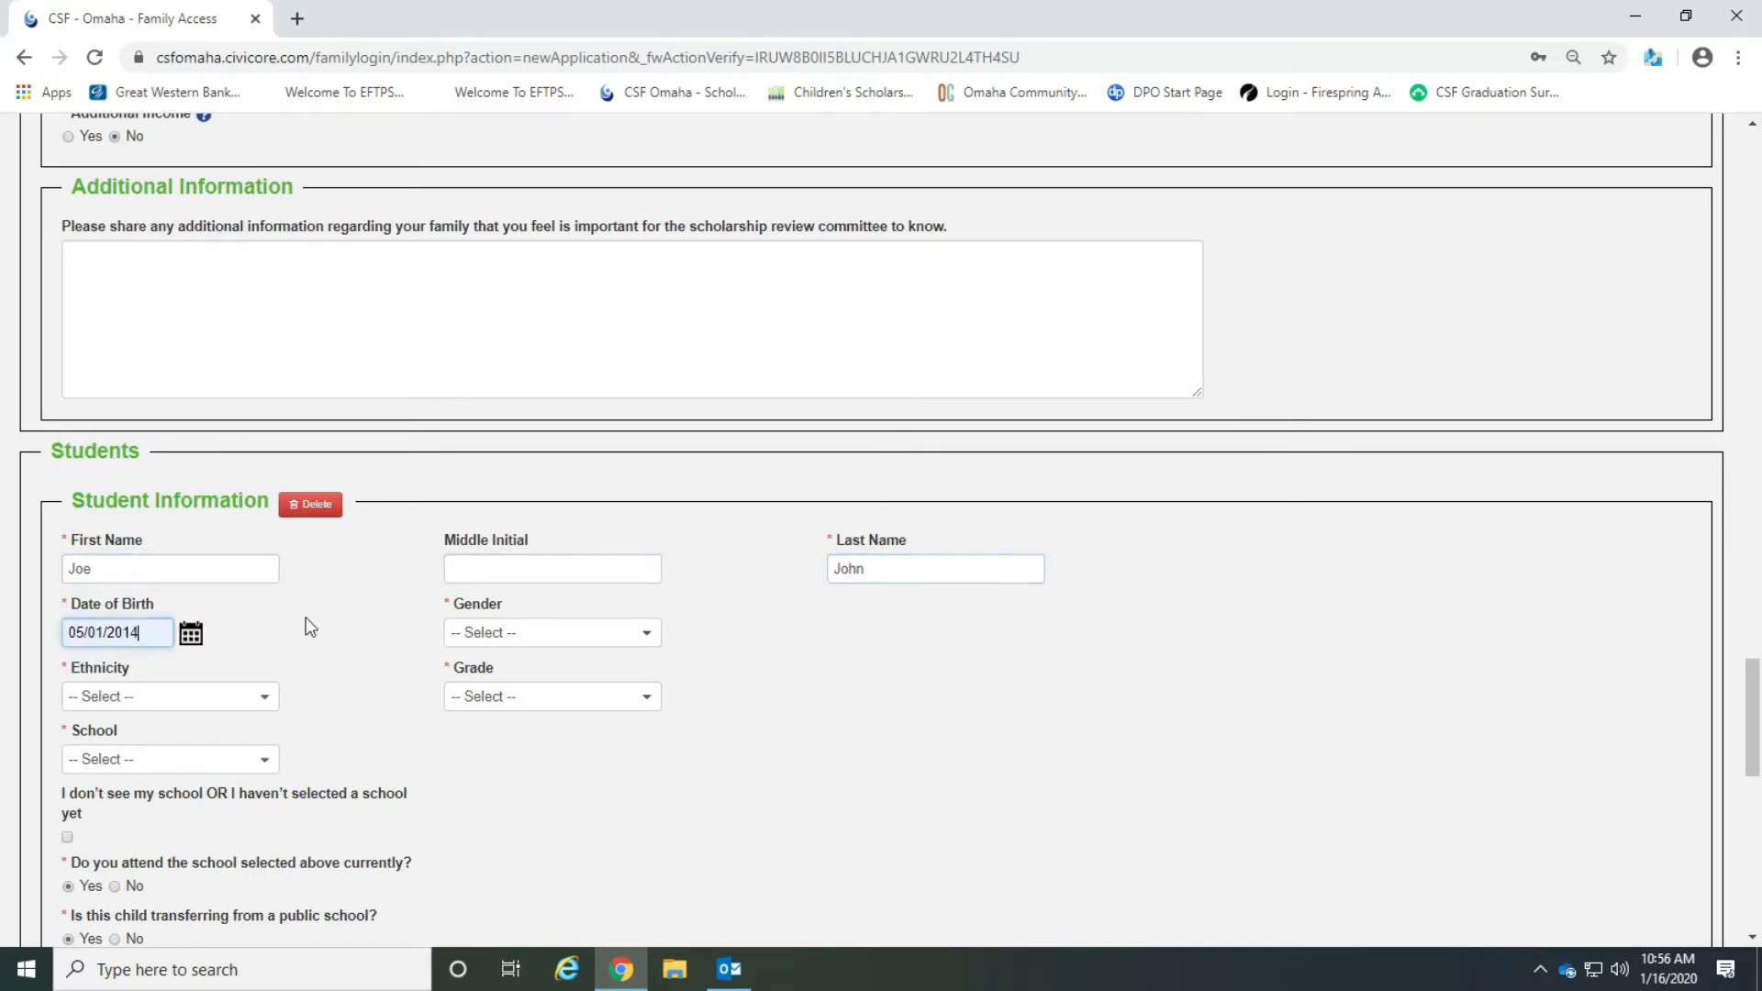
pyautogui.click(514, 633)
pyautogui.click(547, 721)
pyautogui.click(248, 696)
pyautogui.click(252, 653)
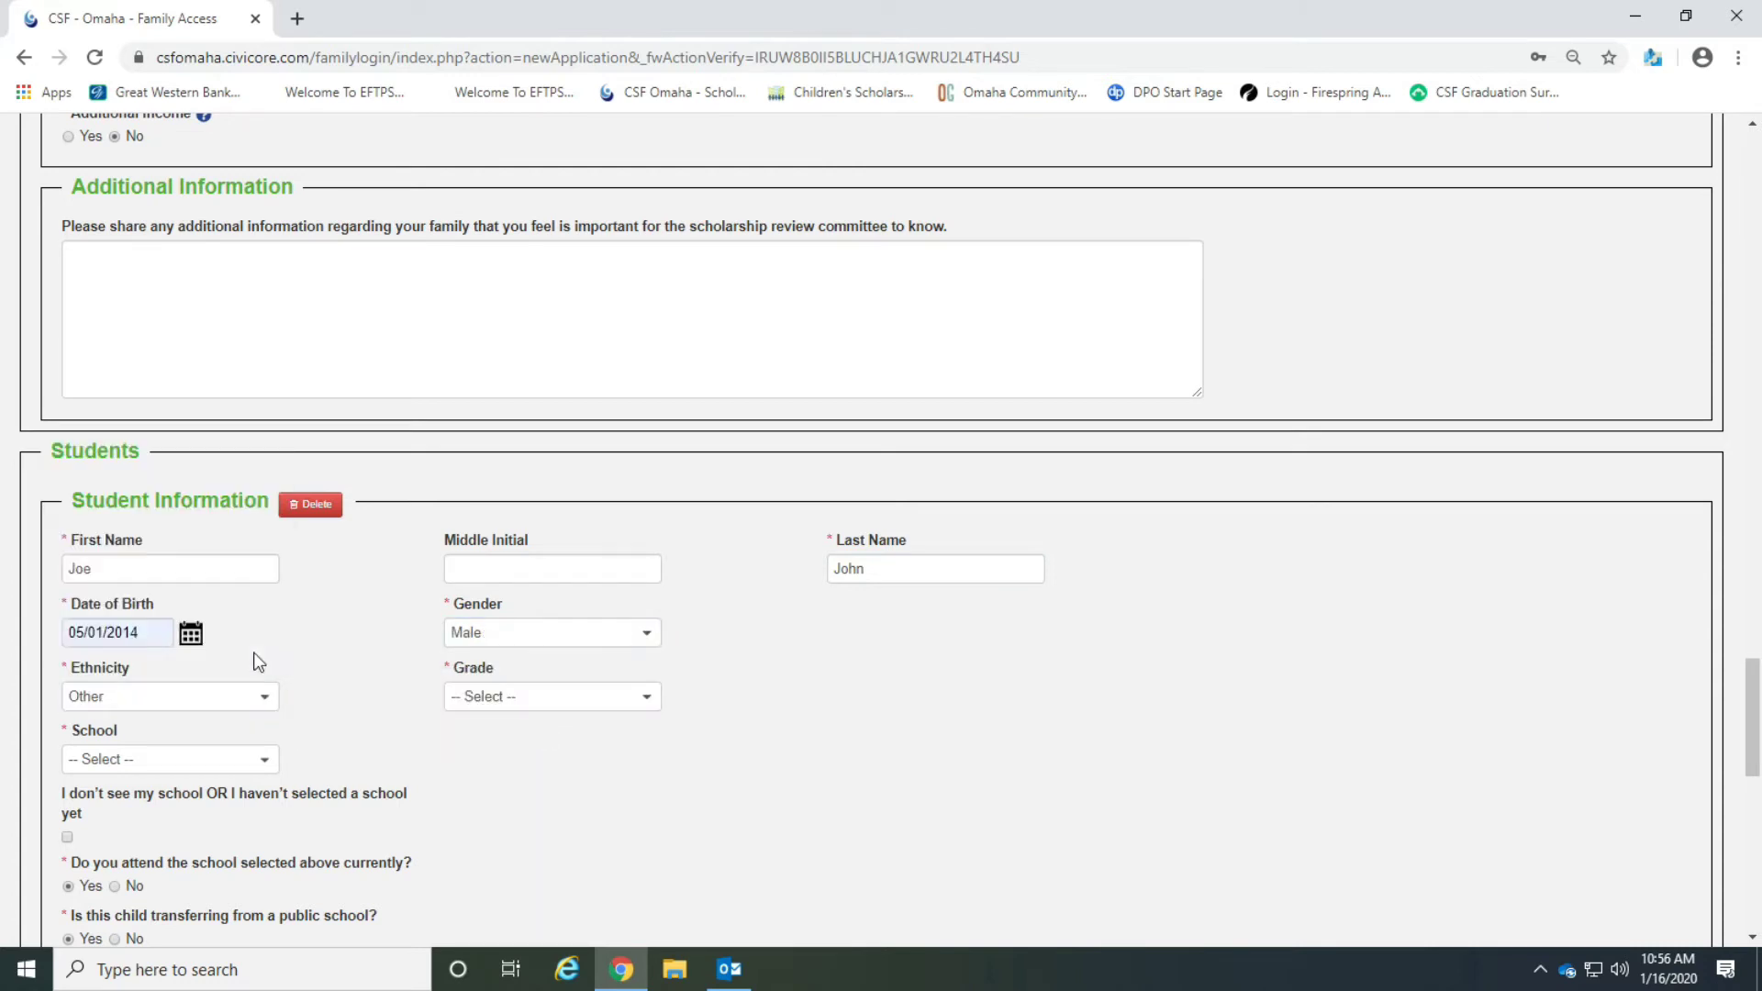
pyautogui.click(546, 713)
pyautogui.click(511, 550)
# Select Brownell-Talbot School as the first student's school.
pyautogui.scroll(-1, 334, 755)
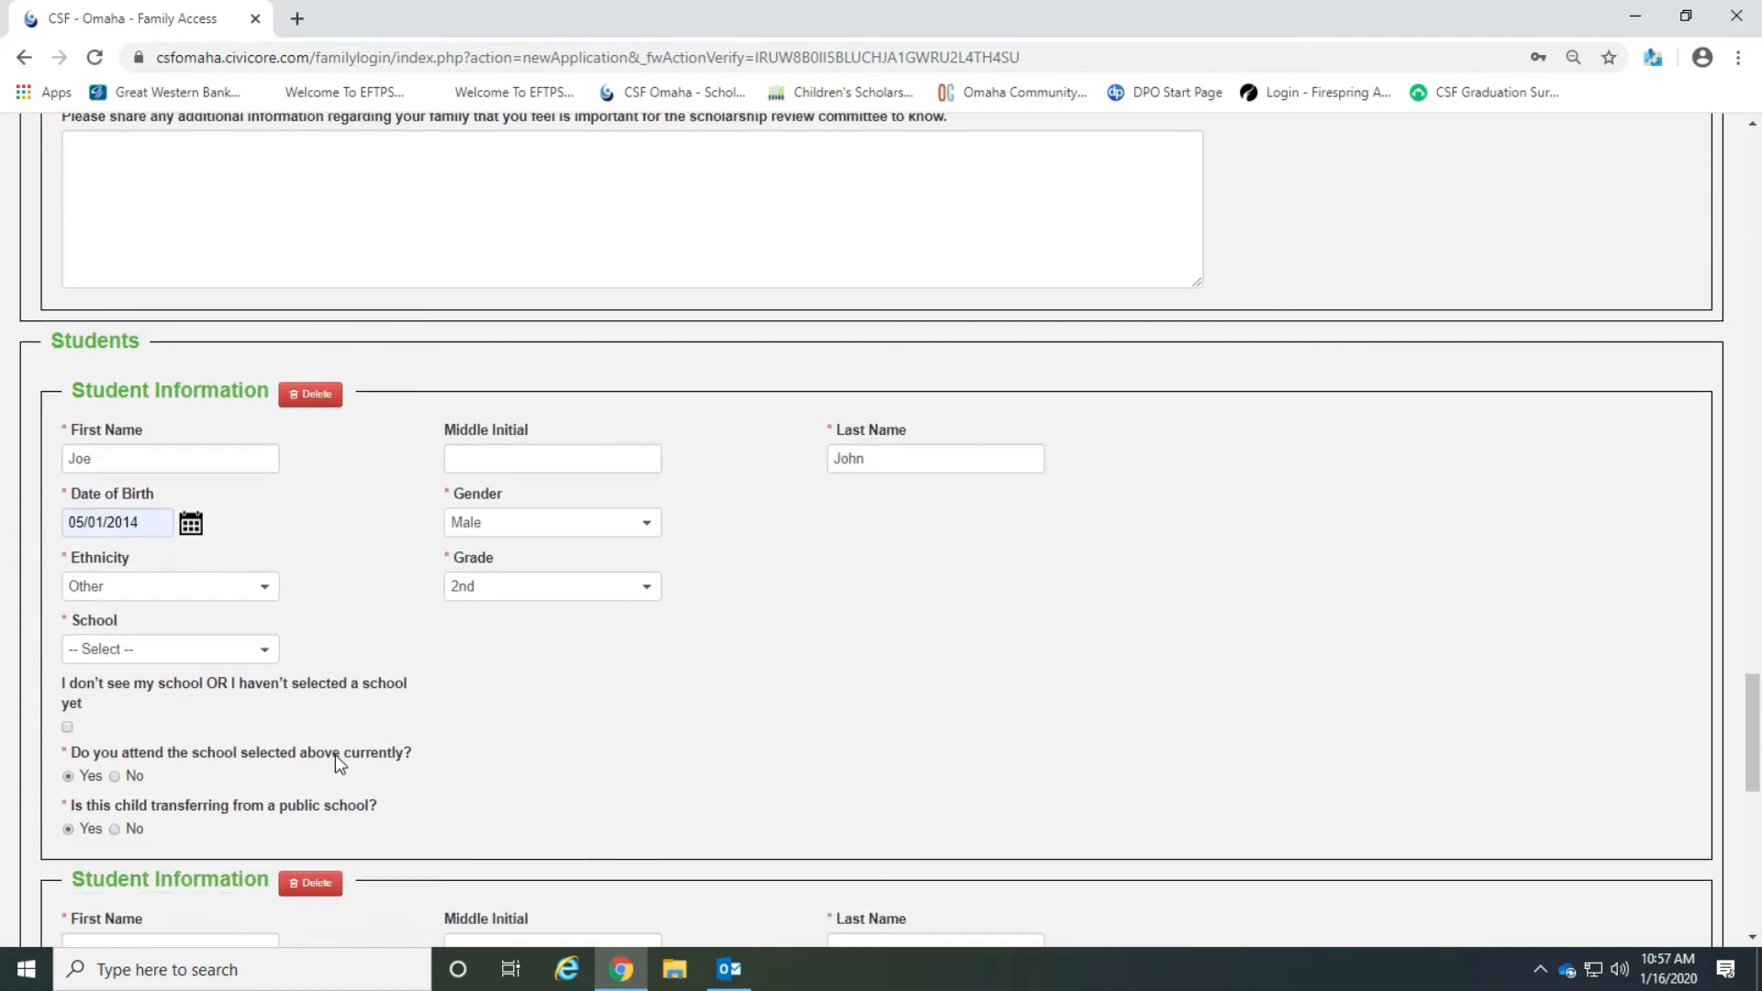
pyautogui.click(255, 653)
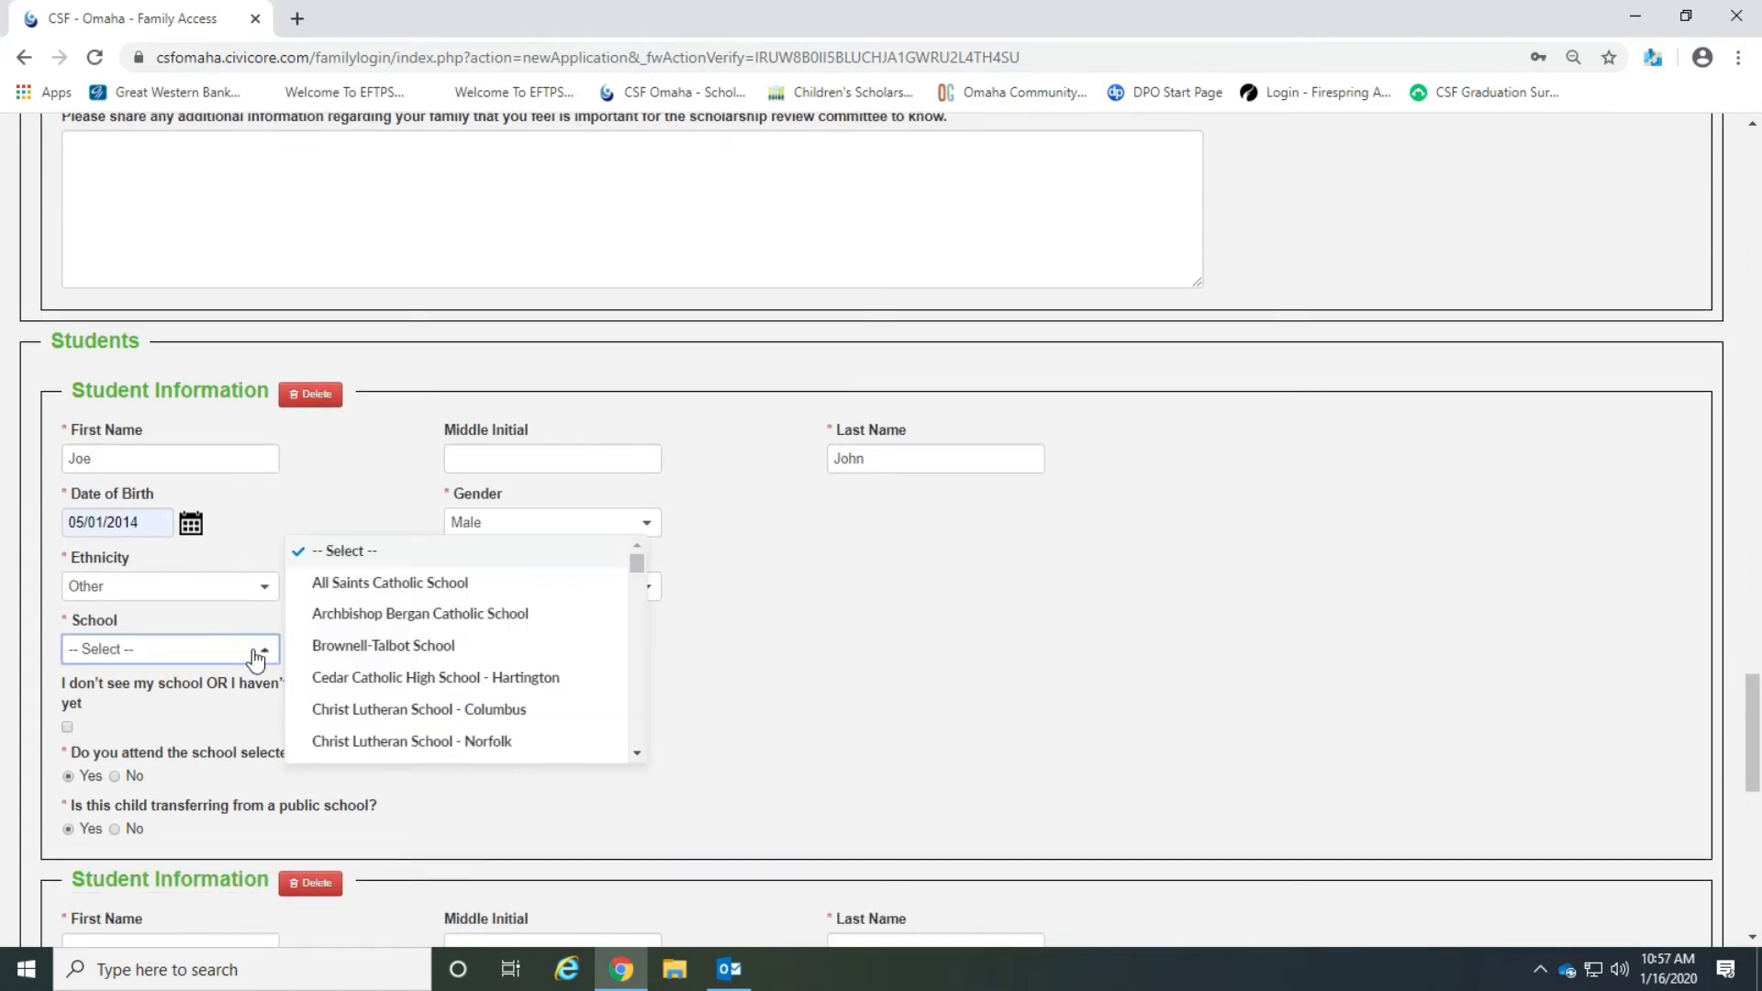
pyautogui.click(345, 647)
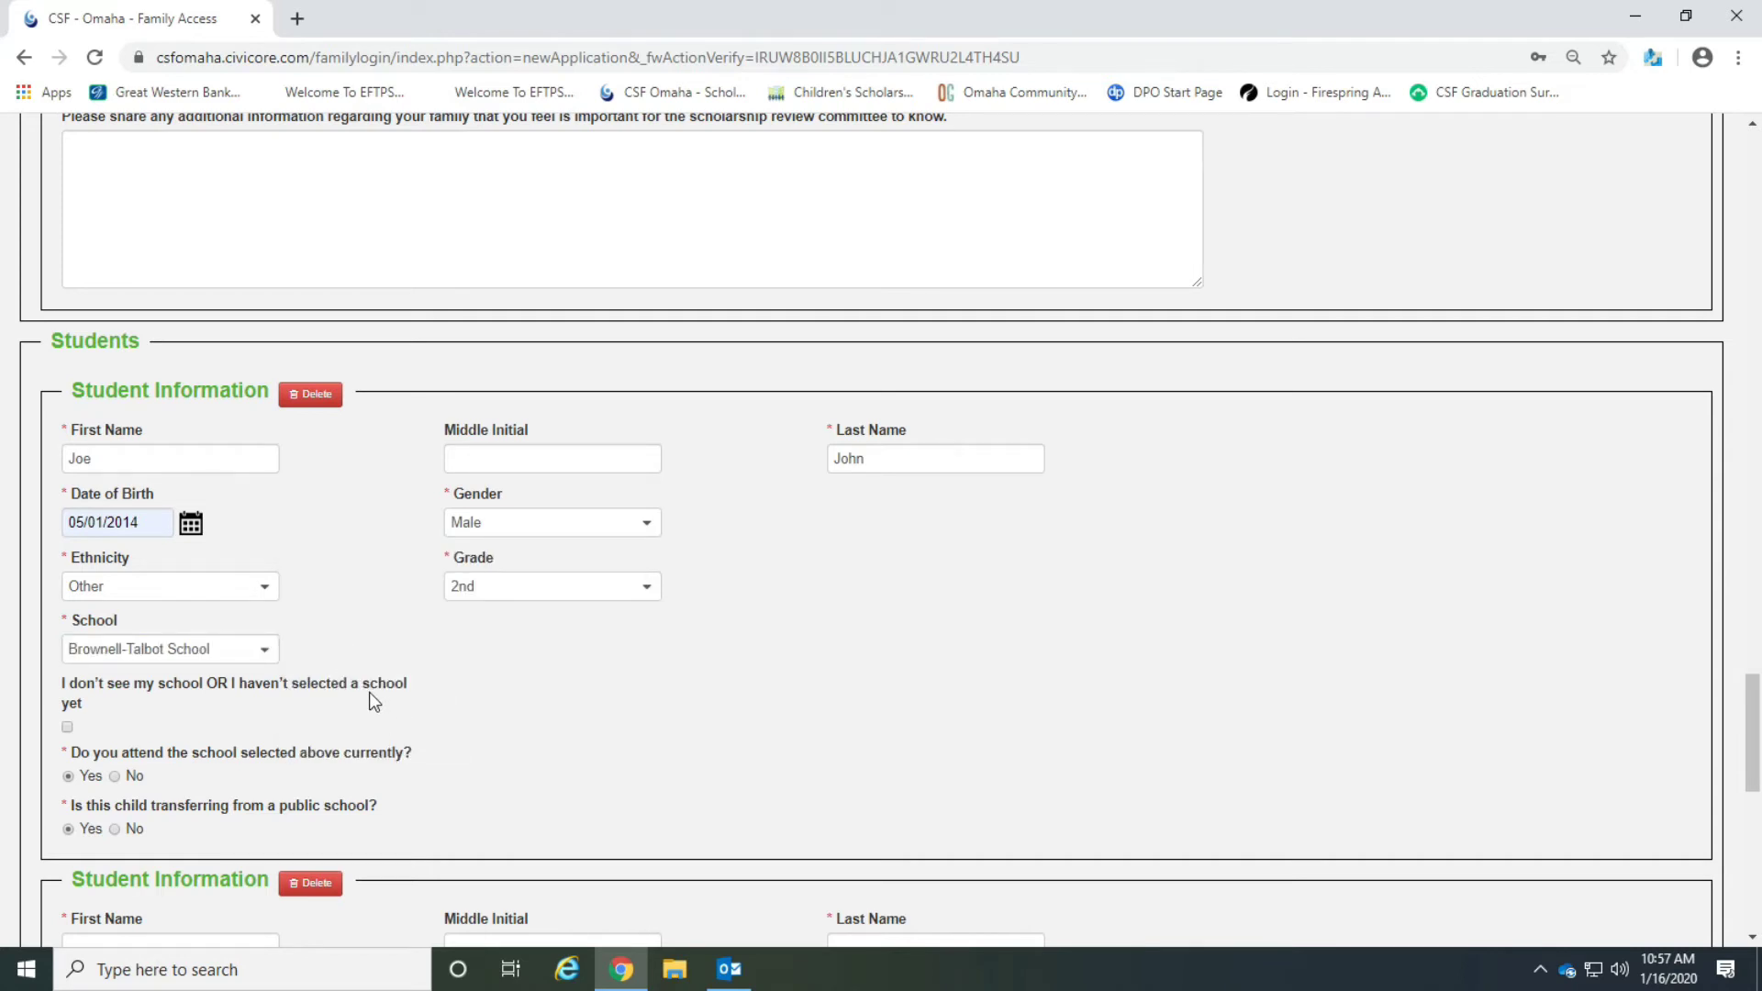
pyautogui.scroll(-1, 369, 691)
pyautogui.click(257, 542)
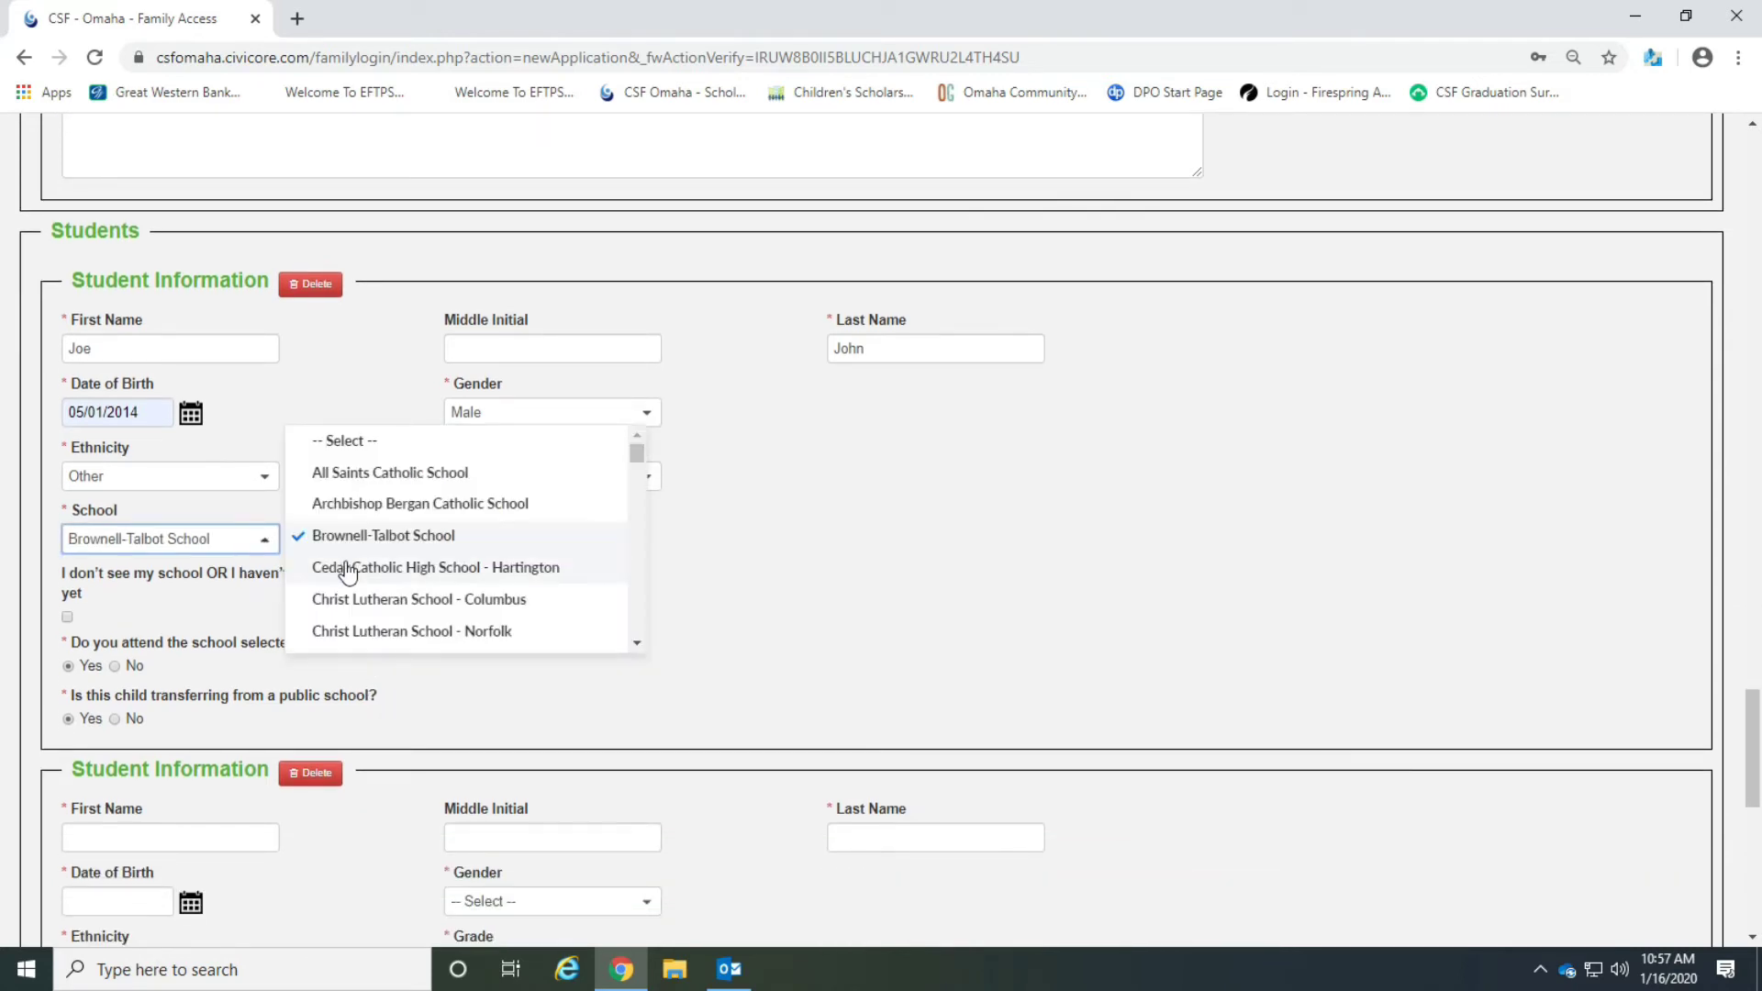
pyautogui.scroll(-18, 390, 518)
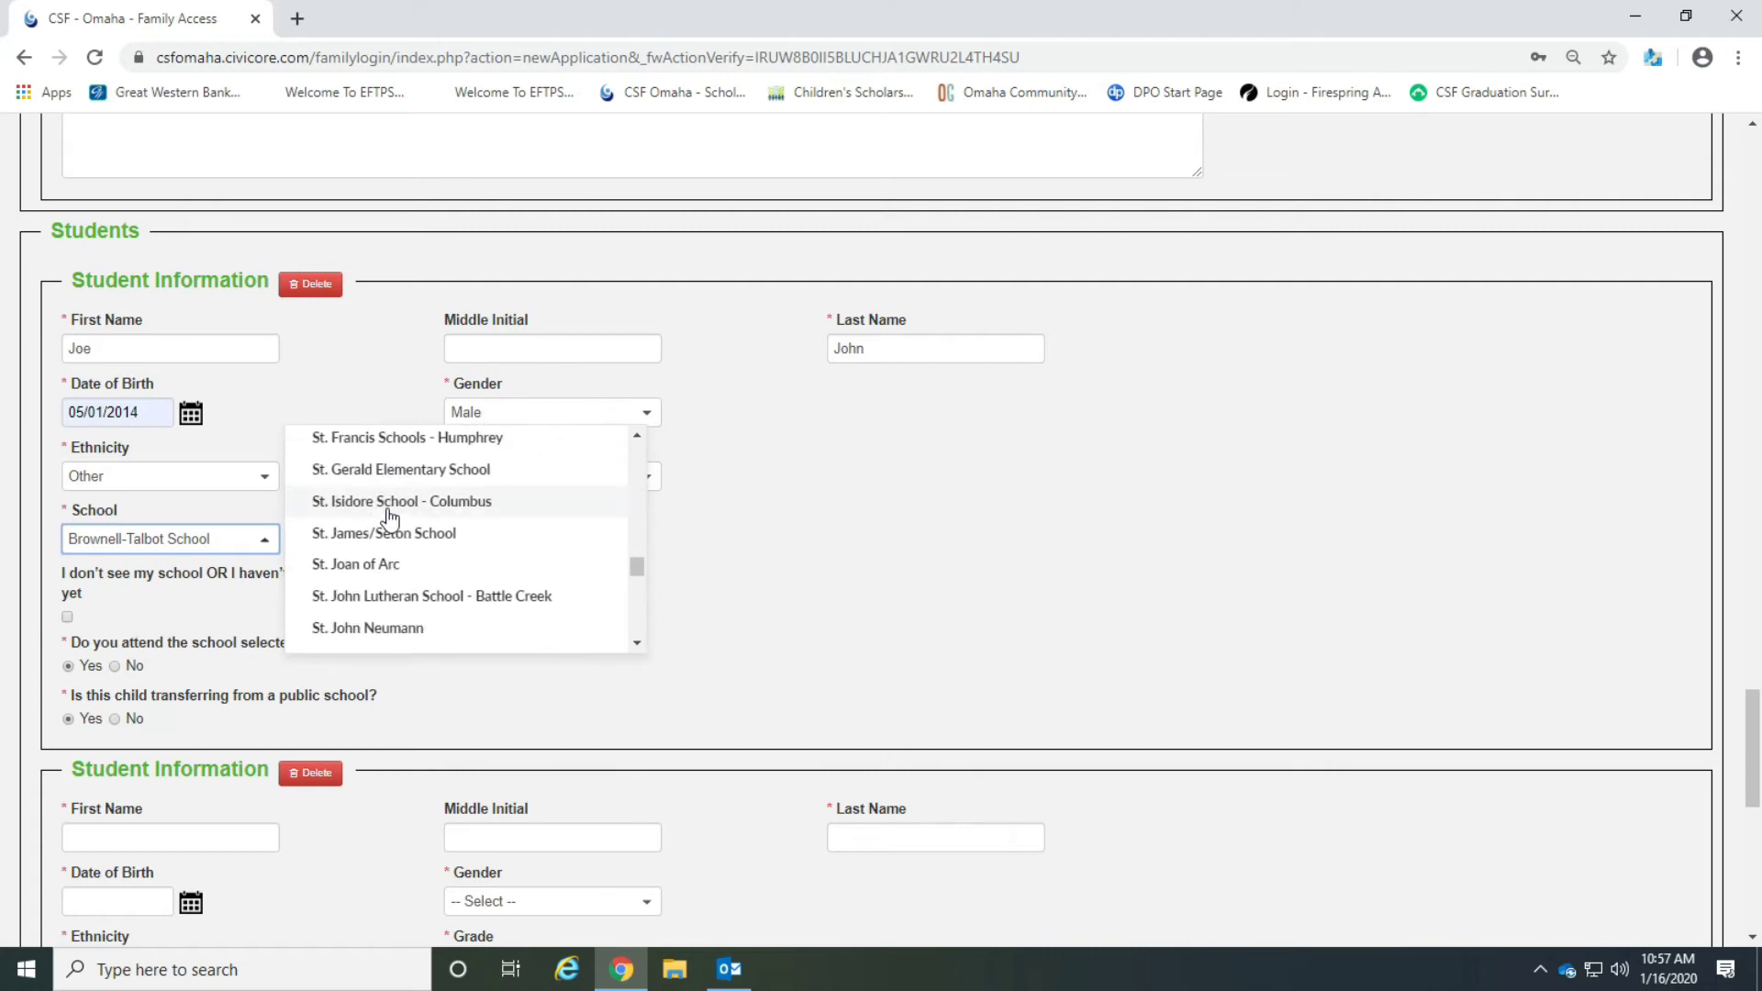
pyautogui.scroll(-5, 390, 519)
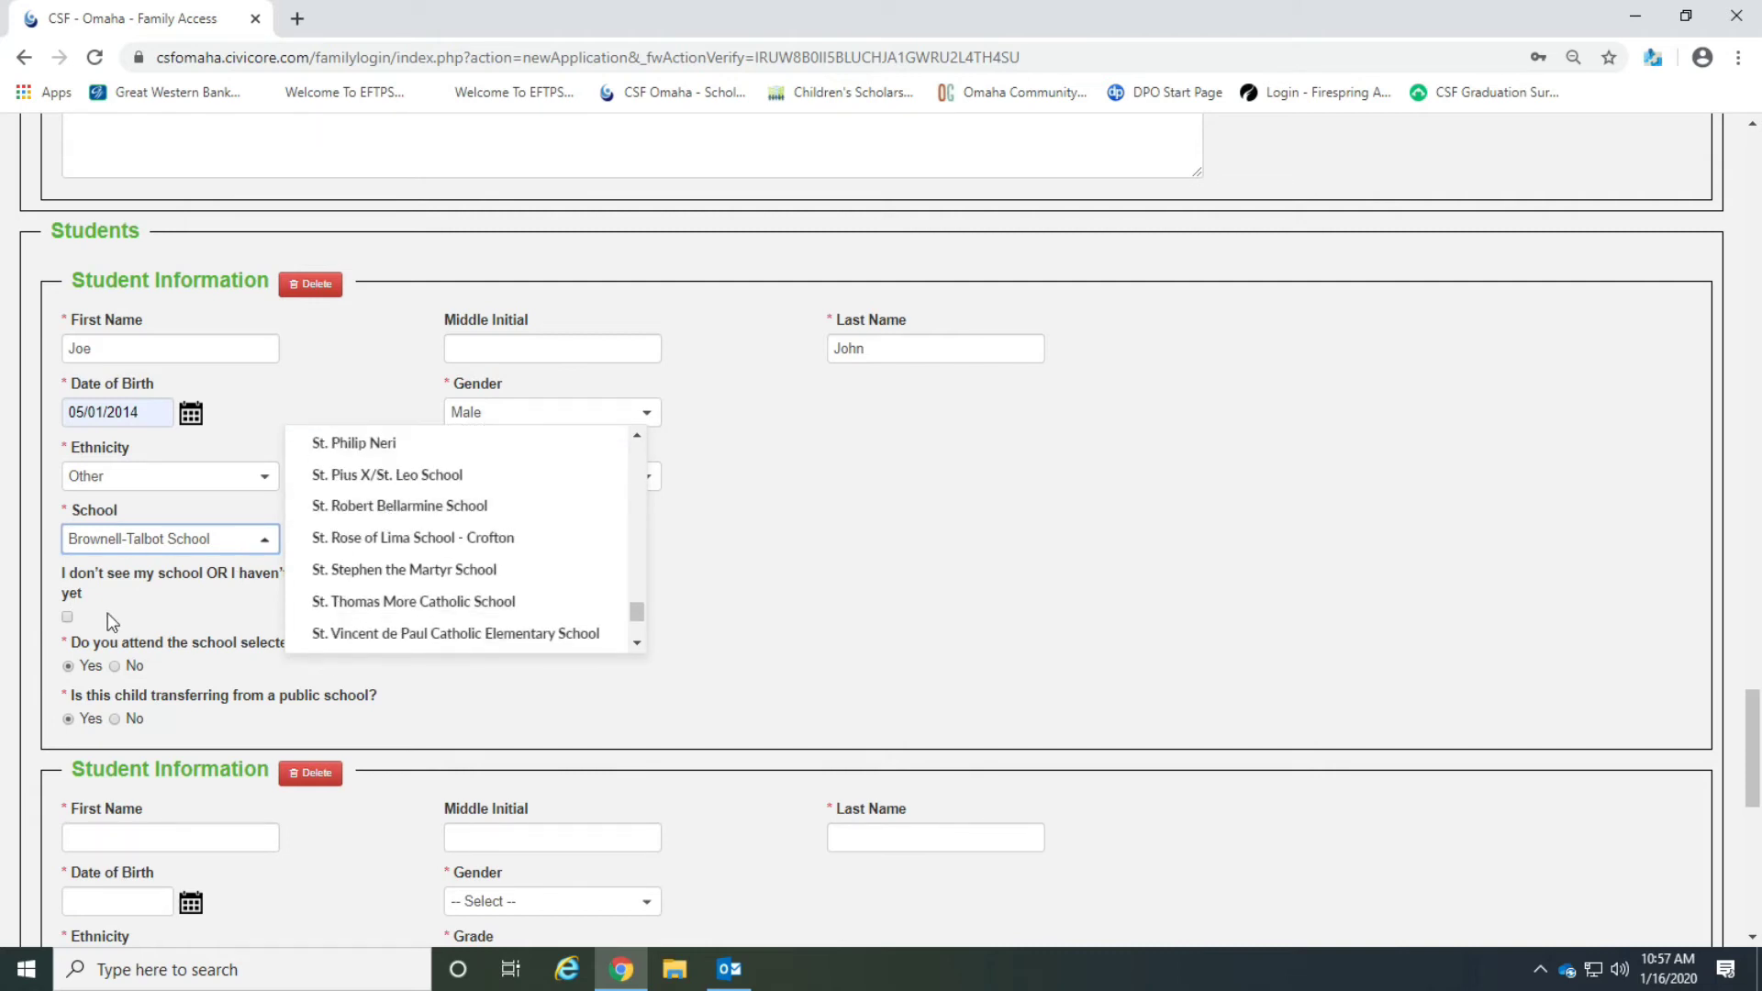
pyautogui.click(75, 612)
pyautogui.click(67, 619)
pyautogui.click(514, 561)
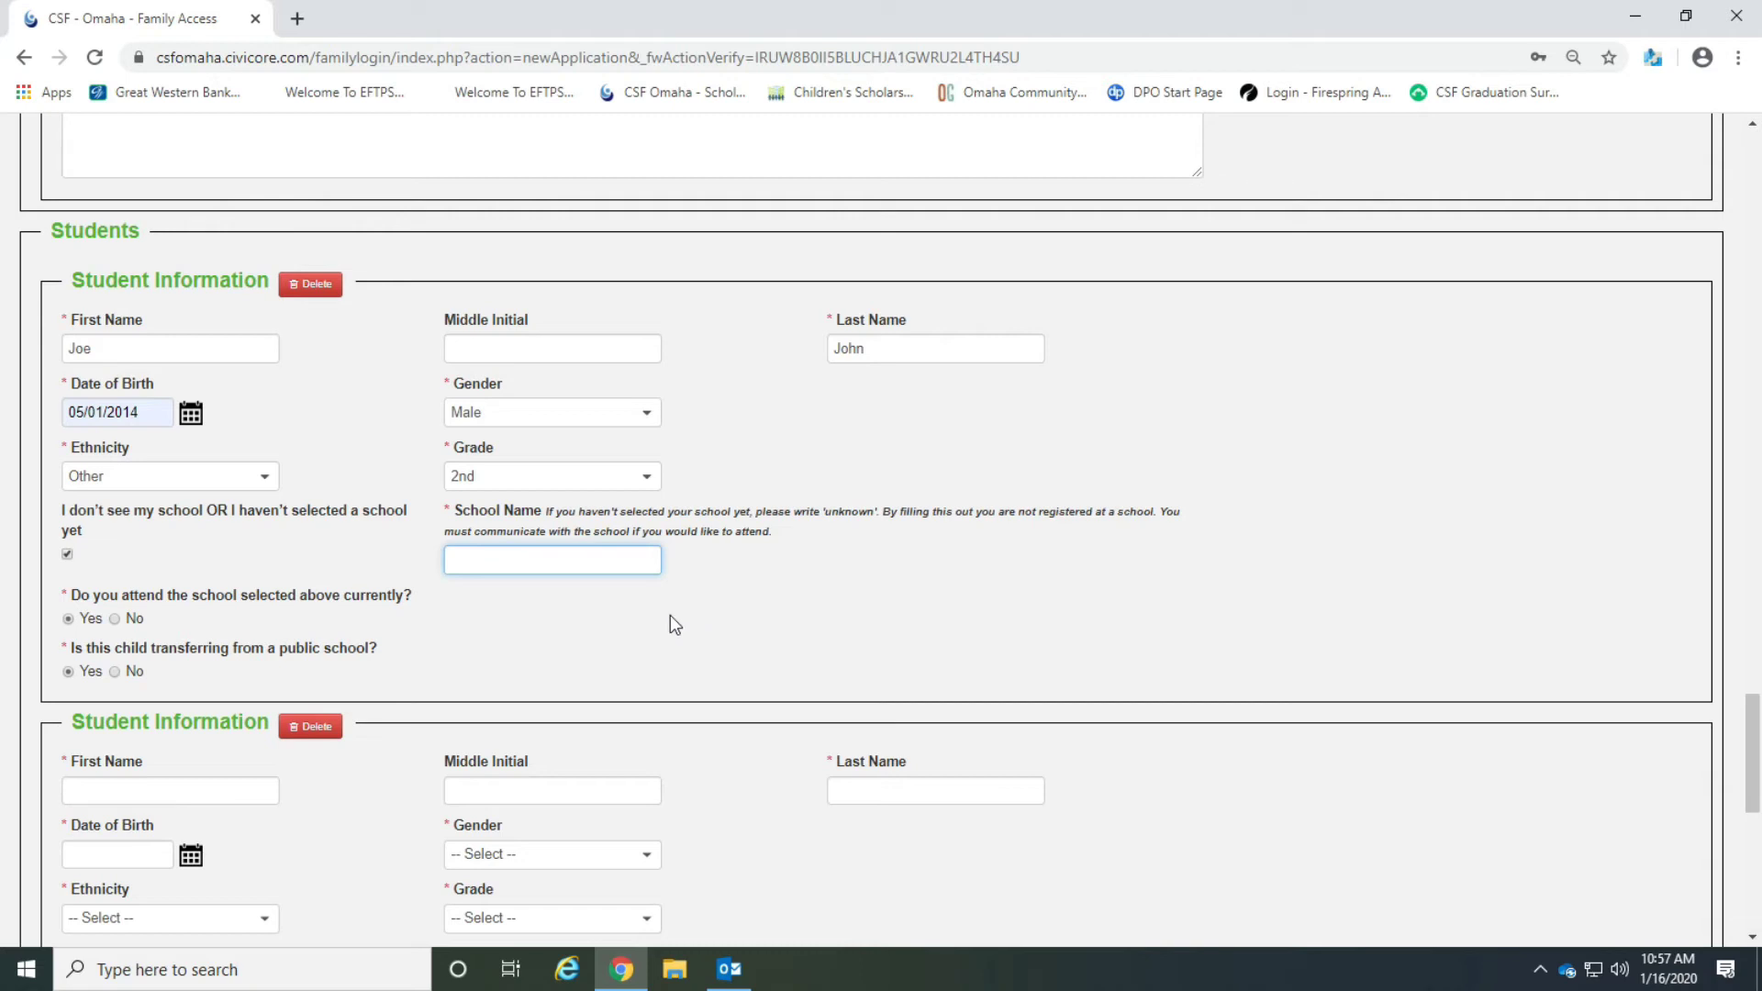
pyautogui.click(67, 554)
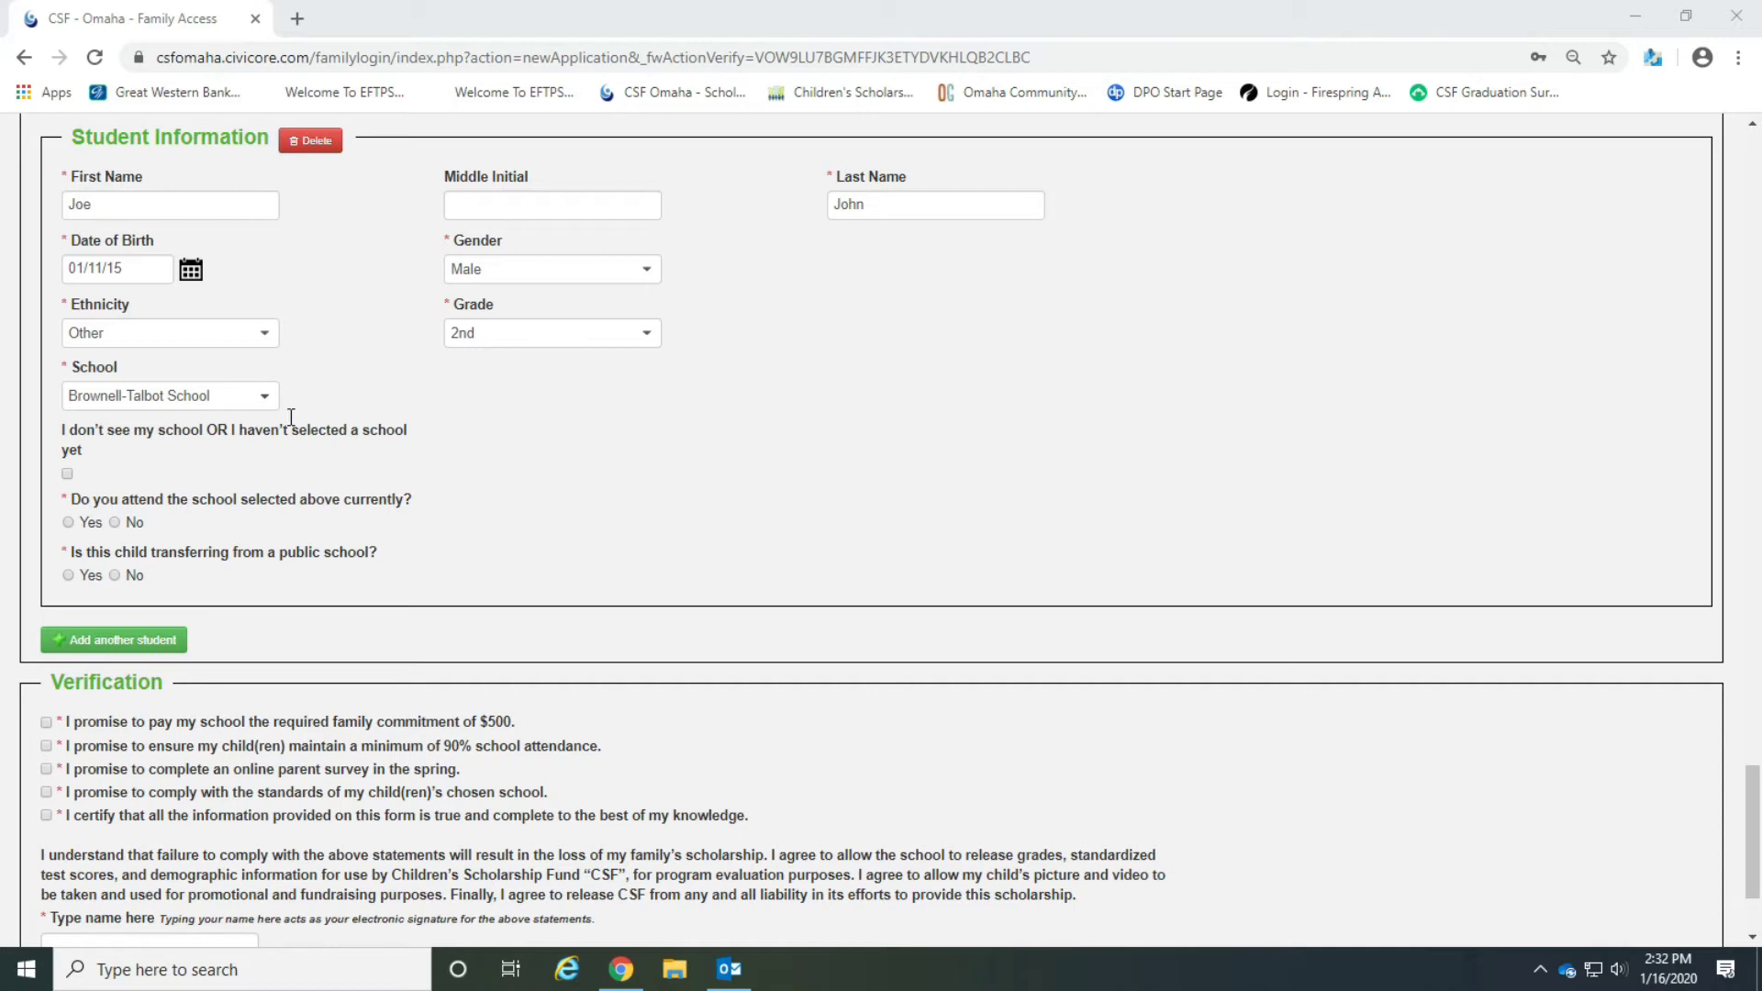
# Answer Yes to currently attending the selected school and No to transferring from a public school.
pyautogui.click(257, 401)
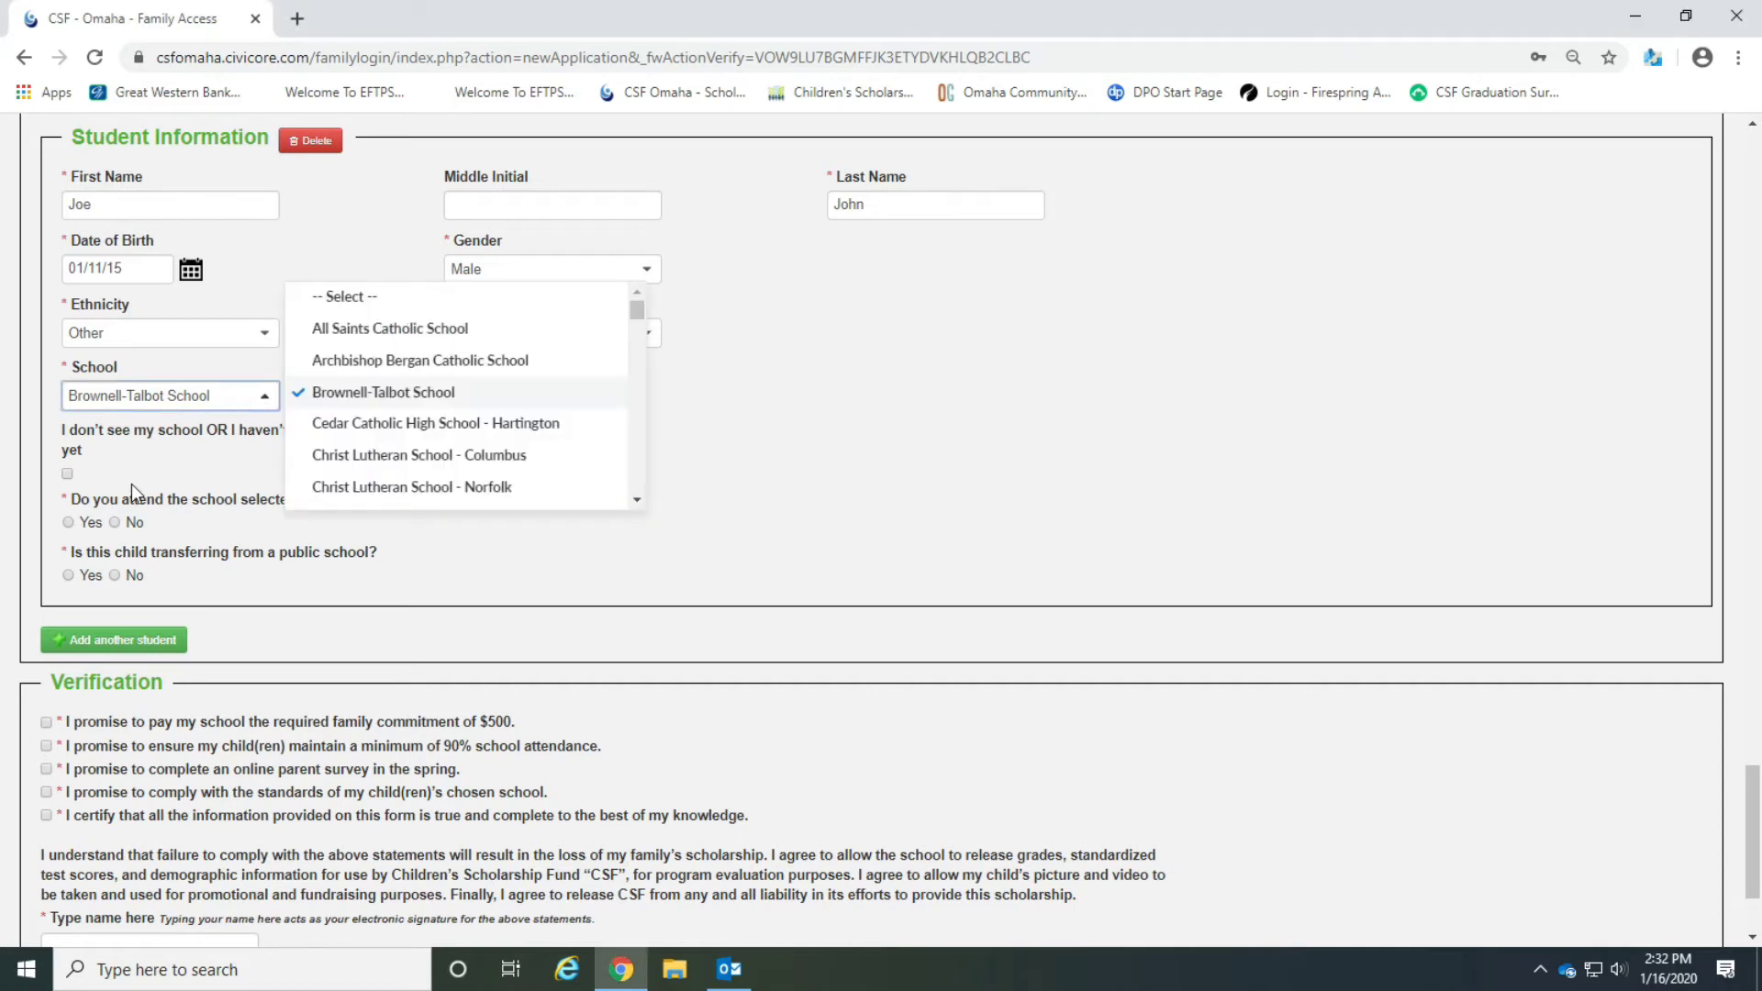
pyautogui.click(212, 531)
pyautogui.click(68, 523)
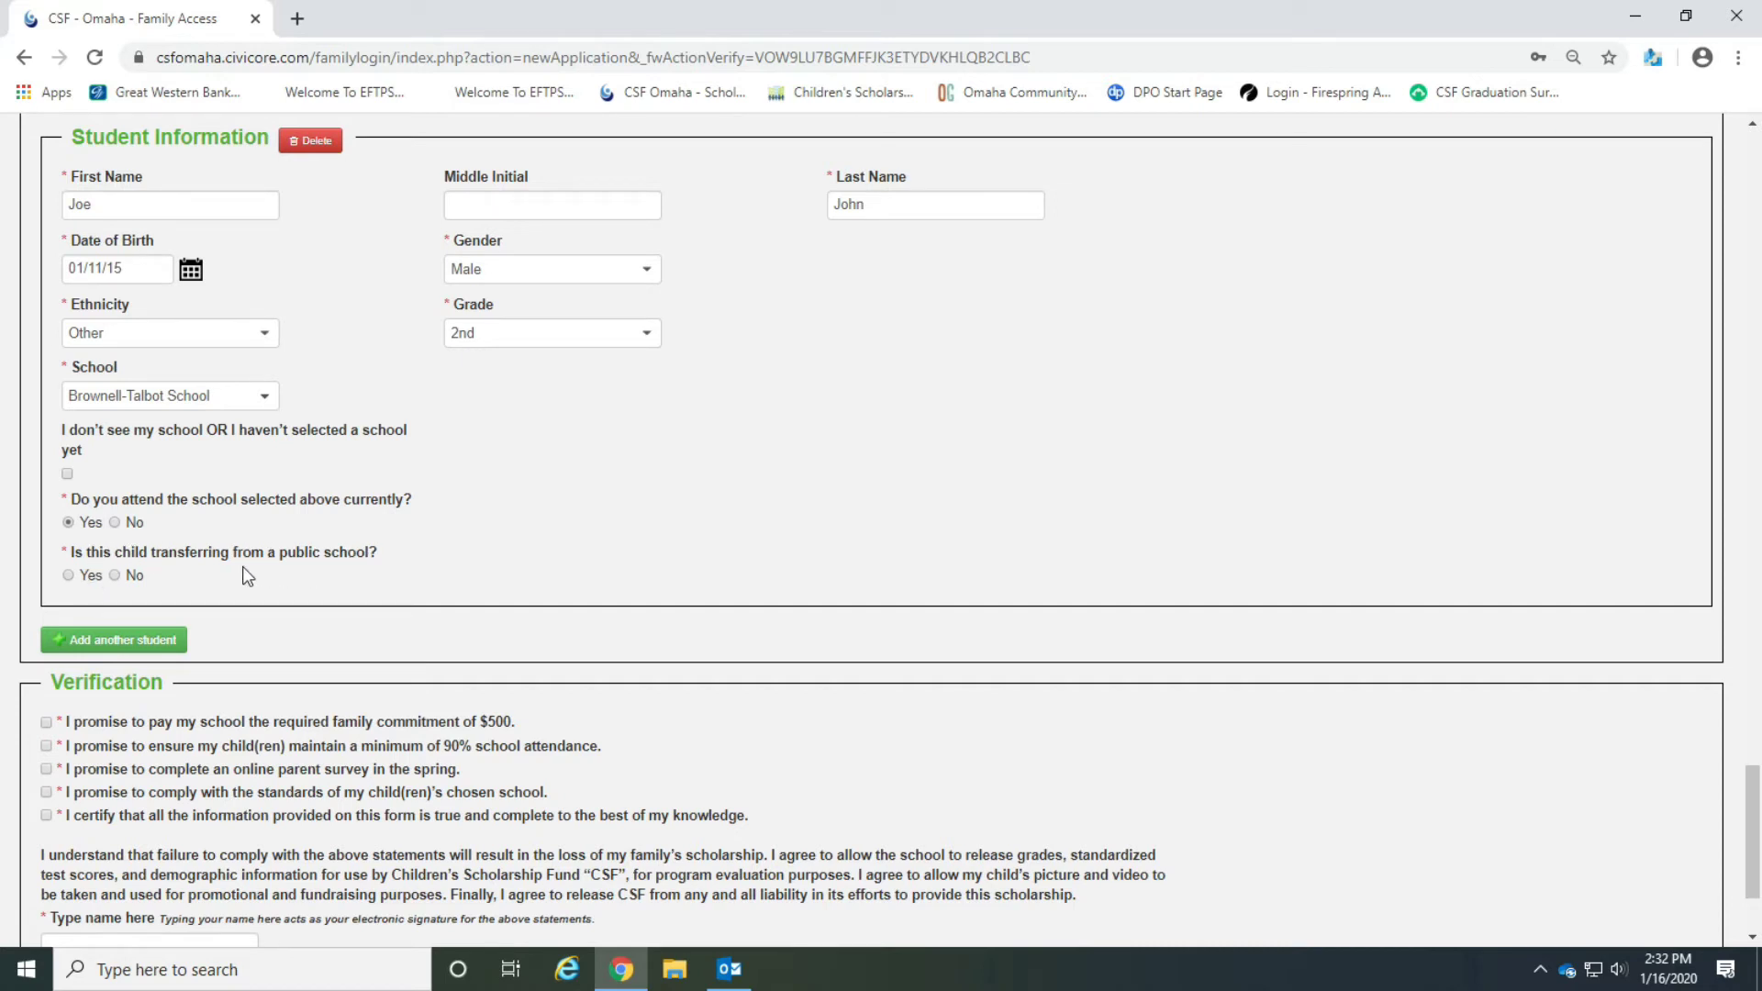
pyautogui.click(115, 576)
# Add another student and enter Test as the new student's first and last name.
pyautogui.scroll(-2, 532, 593)
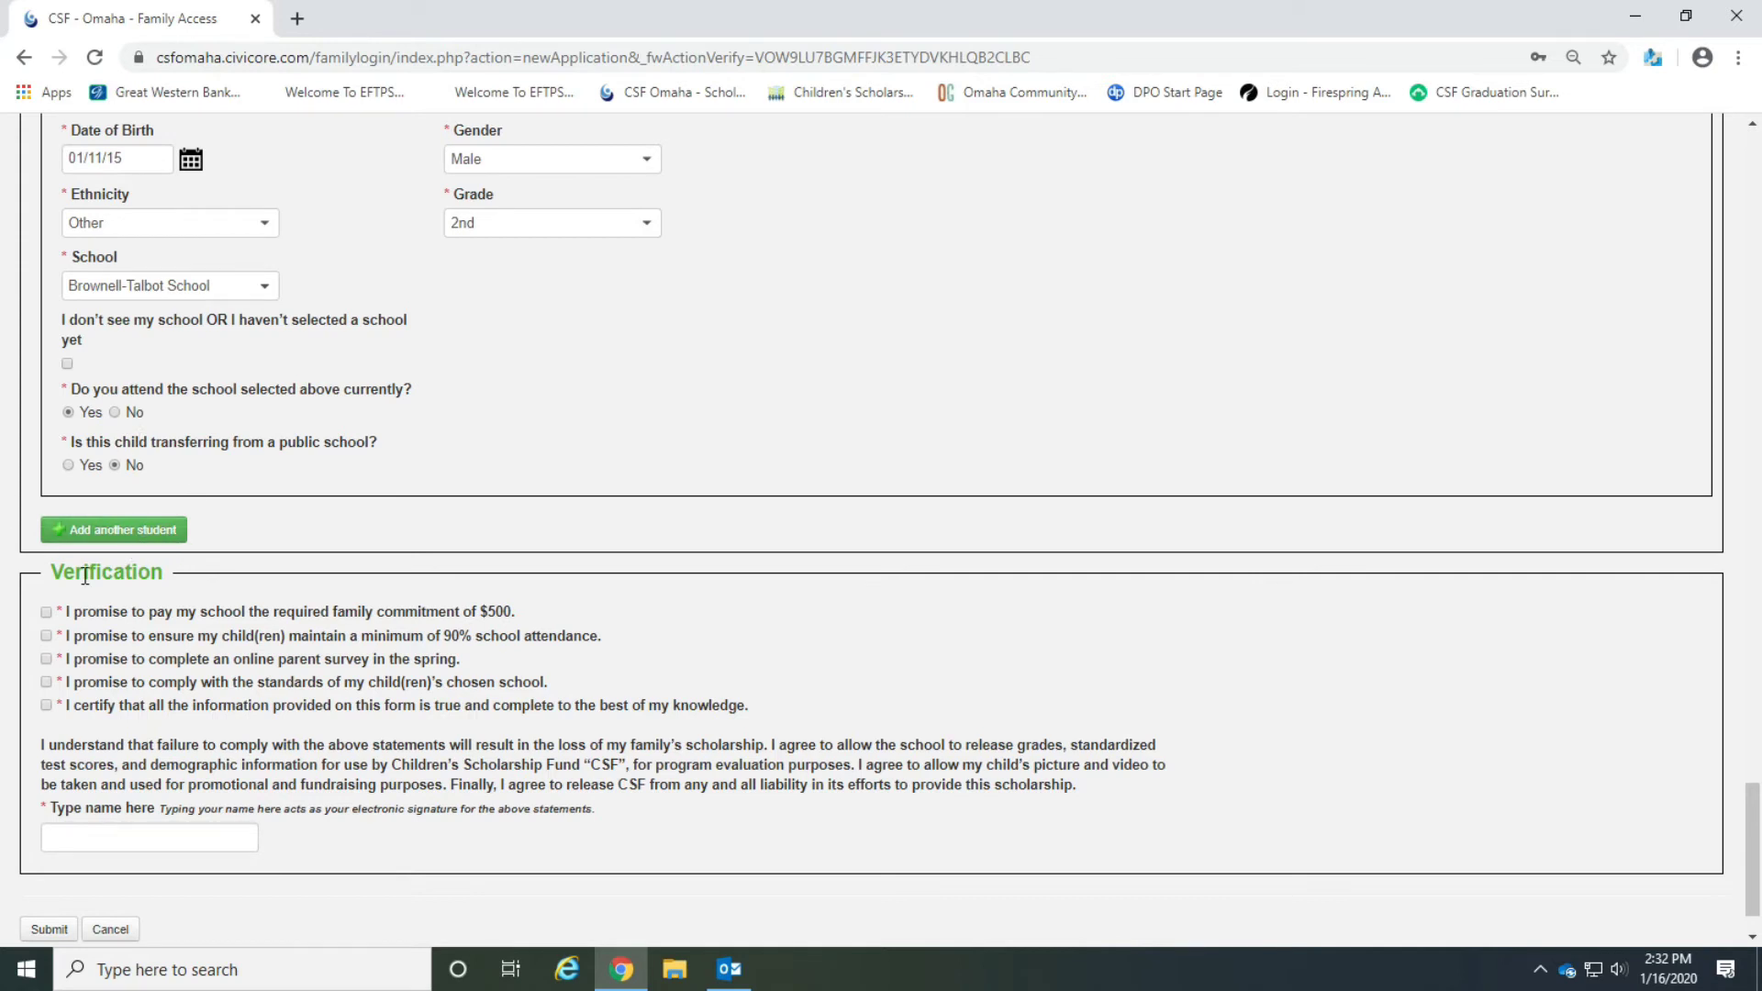
pyautogui.click(153, 540)
pyautogui.click(214, 593)
pyautogui.write('Test')
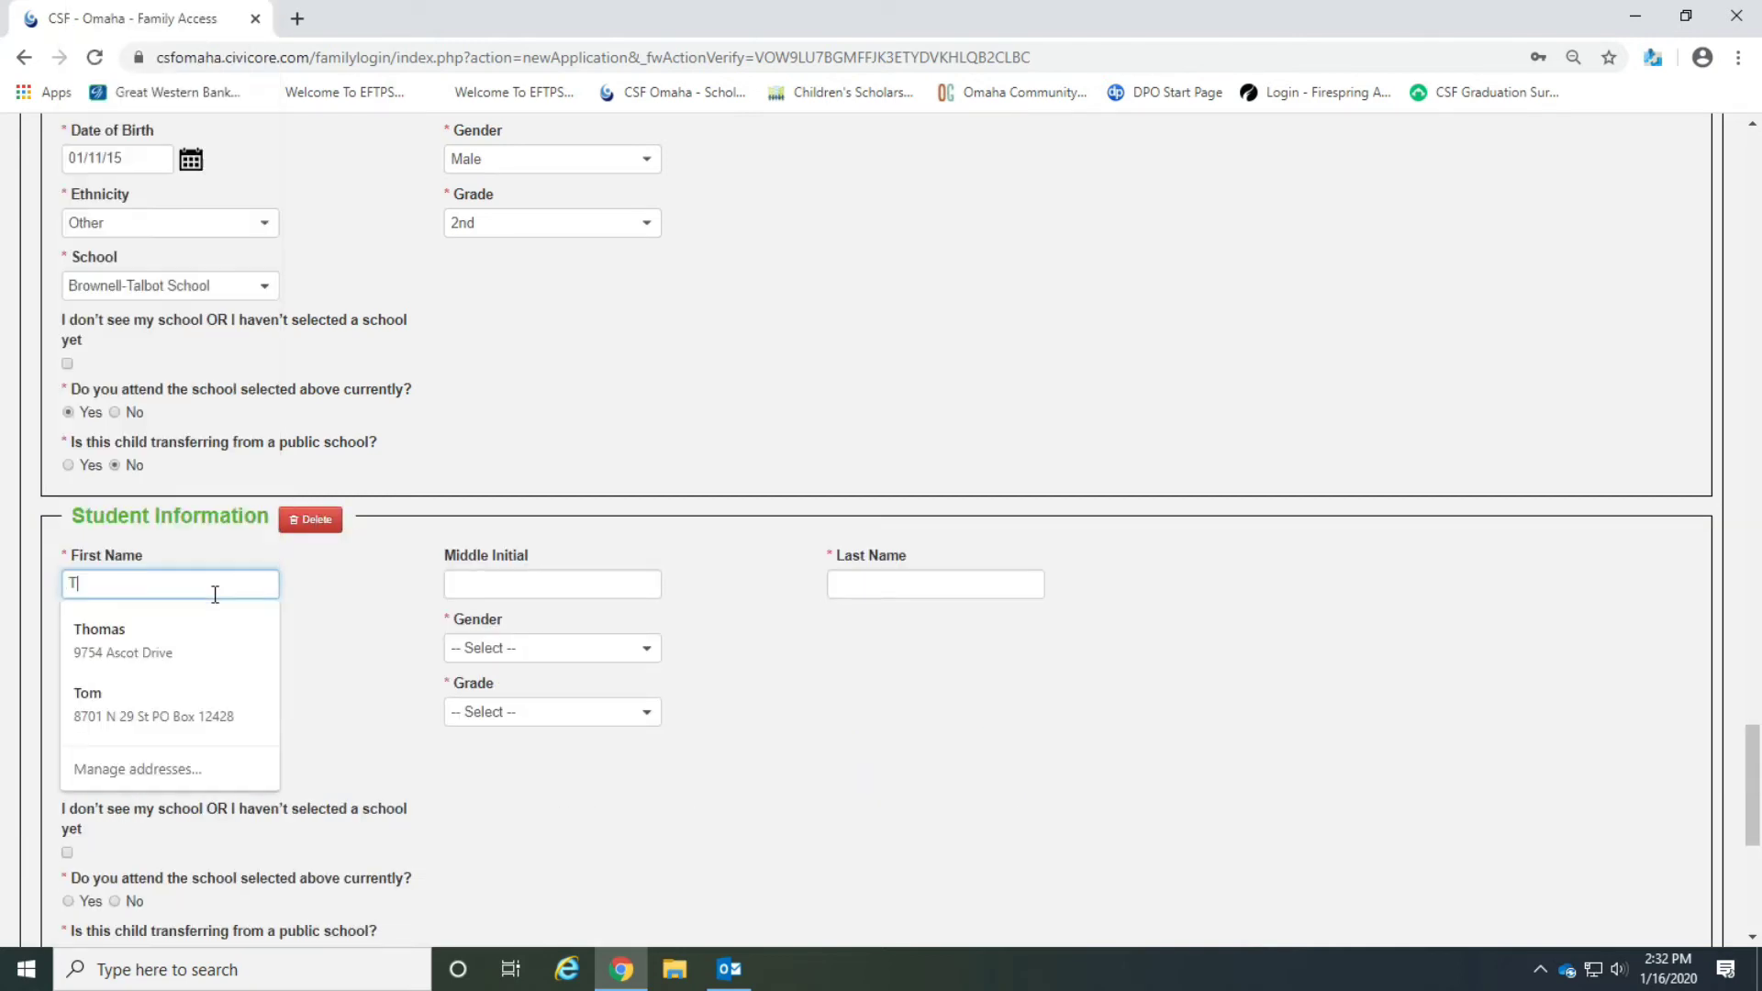
pyautogui.press('Tab')
pyautogui.press('Tab')
pyautogui.write('Test')
# Set the second student's date of birth to 01/01/2020 and gender to Female.
pyautogui.click(191, 649)
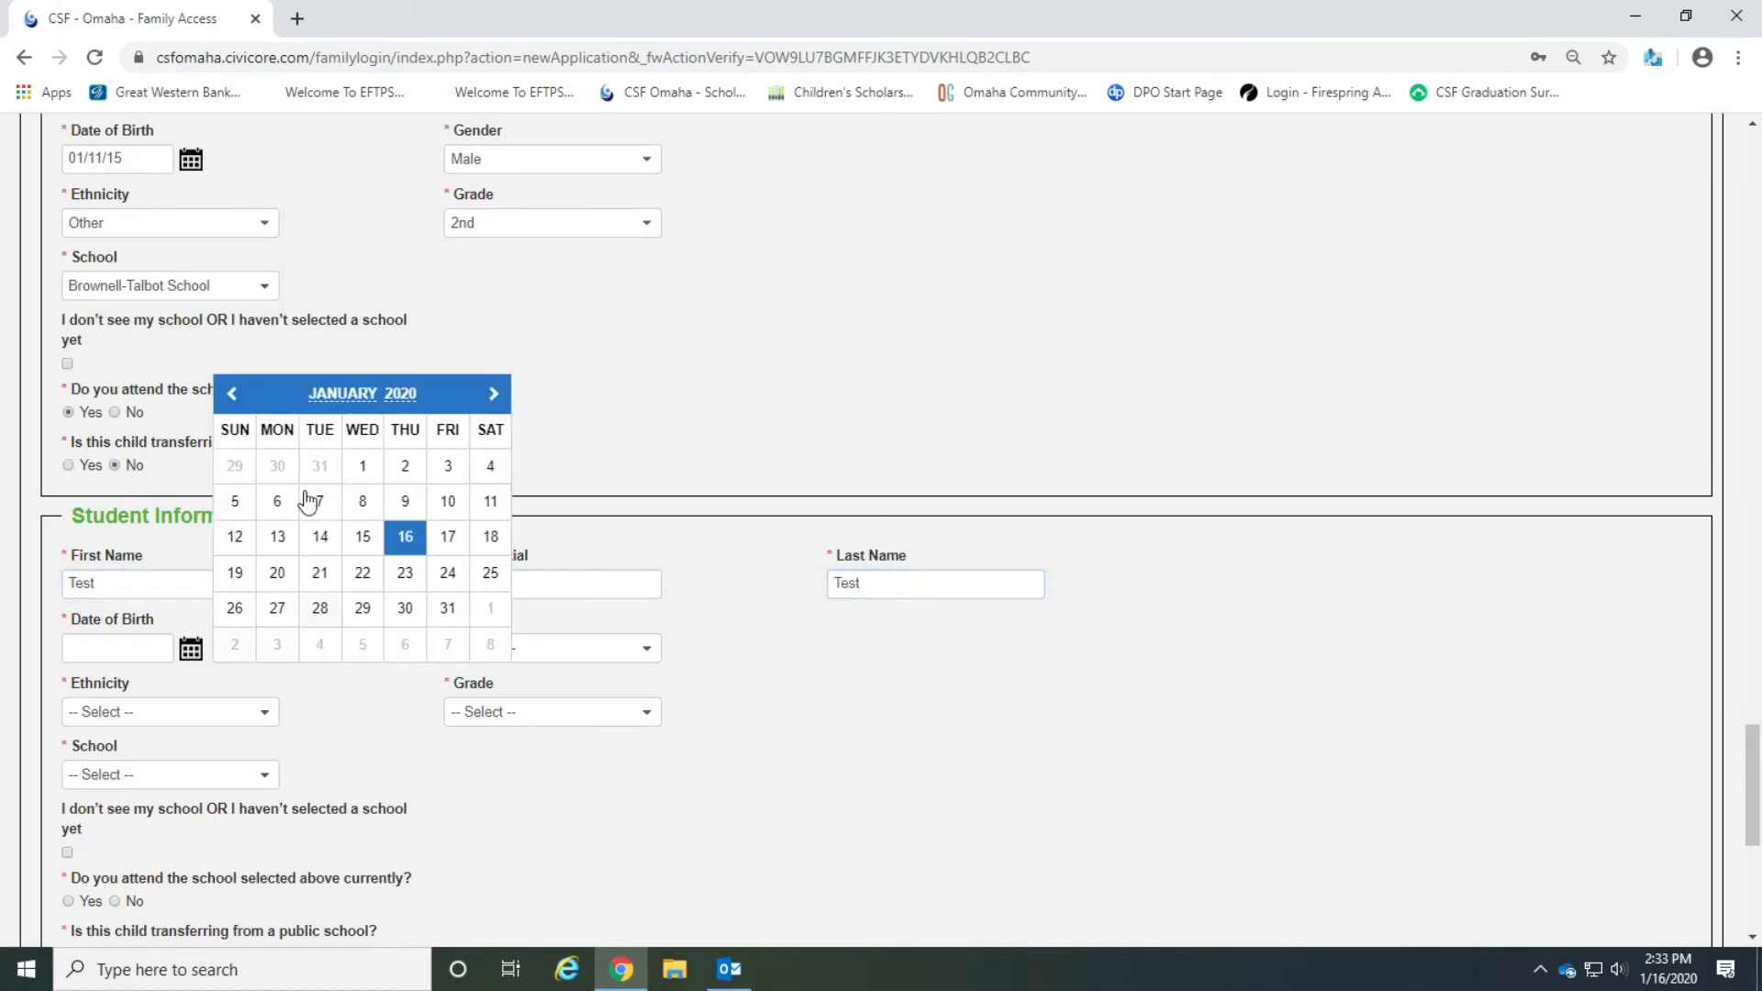
pyautogui.click(363, 466)
pyautogui.click(537, 649)
pyautogui.click(454, 759)
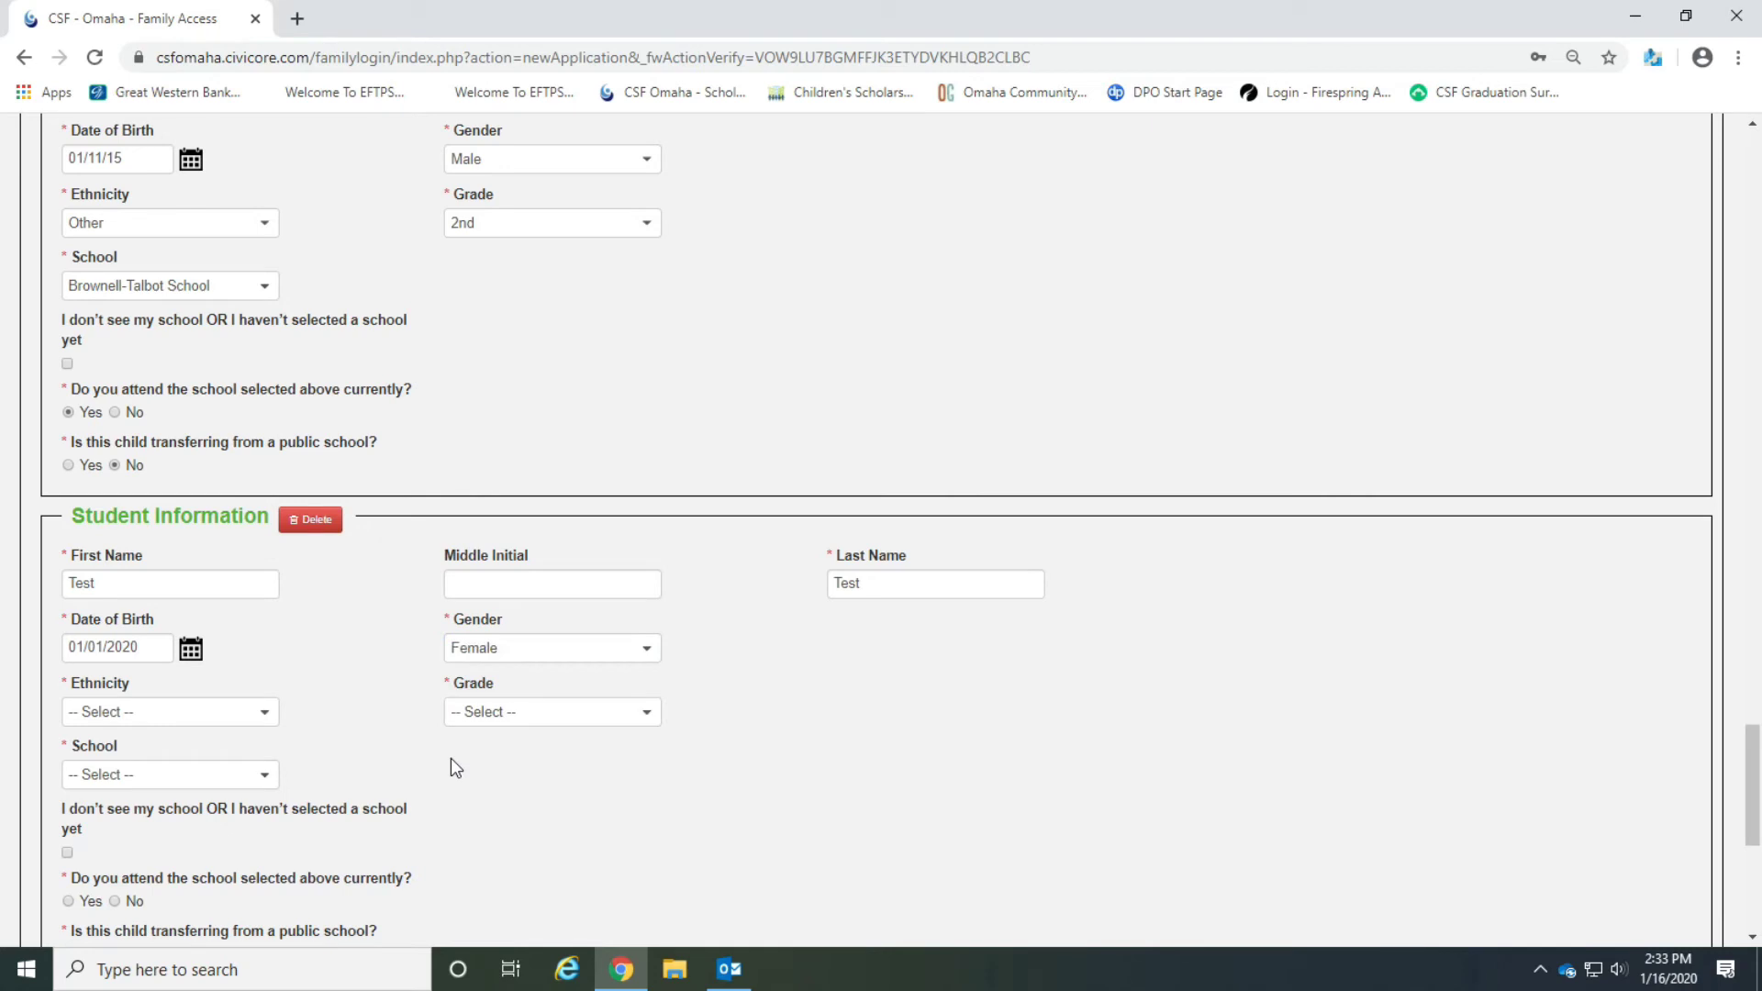
# Set the second student's ethnicity to Other, grade to 4th and school to Brownell-Talbot School.
pyautogui.click(237, 721)
pyautogui.click(228, 663)
pyautogui.click(559, 712)
pyautogui.click(544, 633)
pyautogui.click(263, 776)
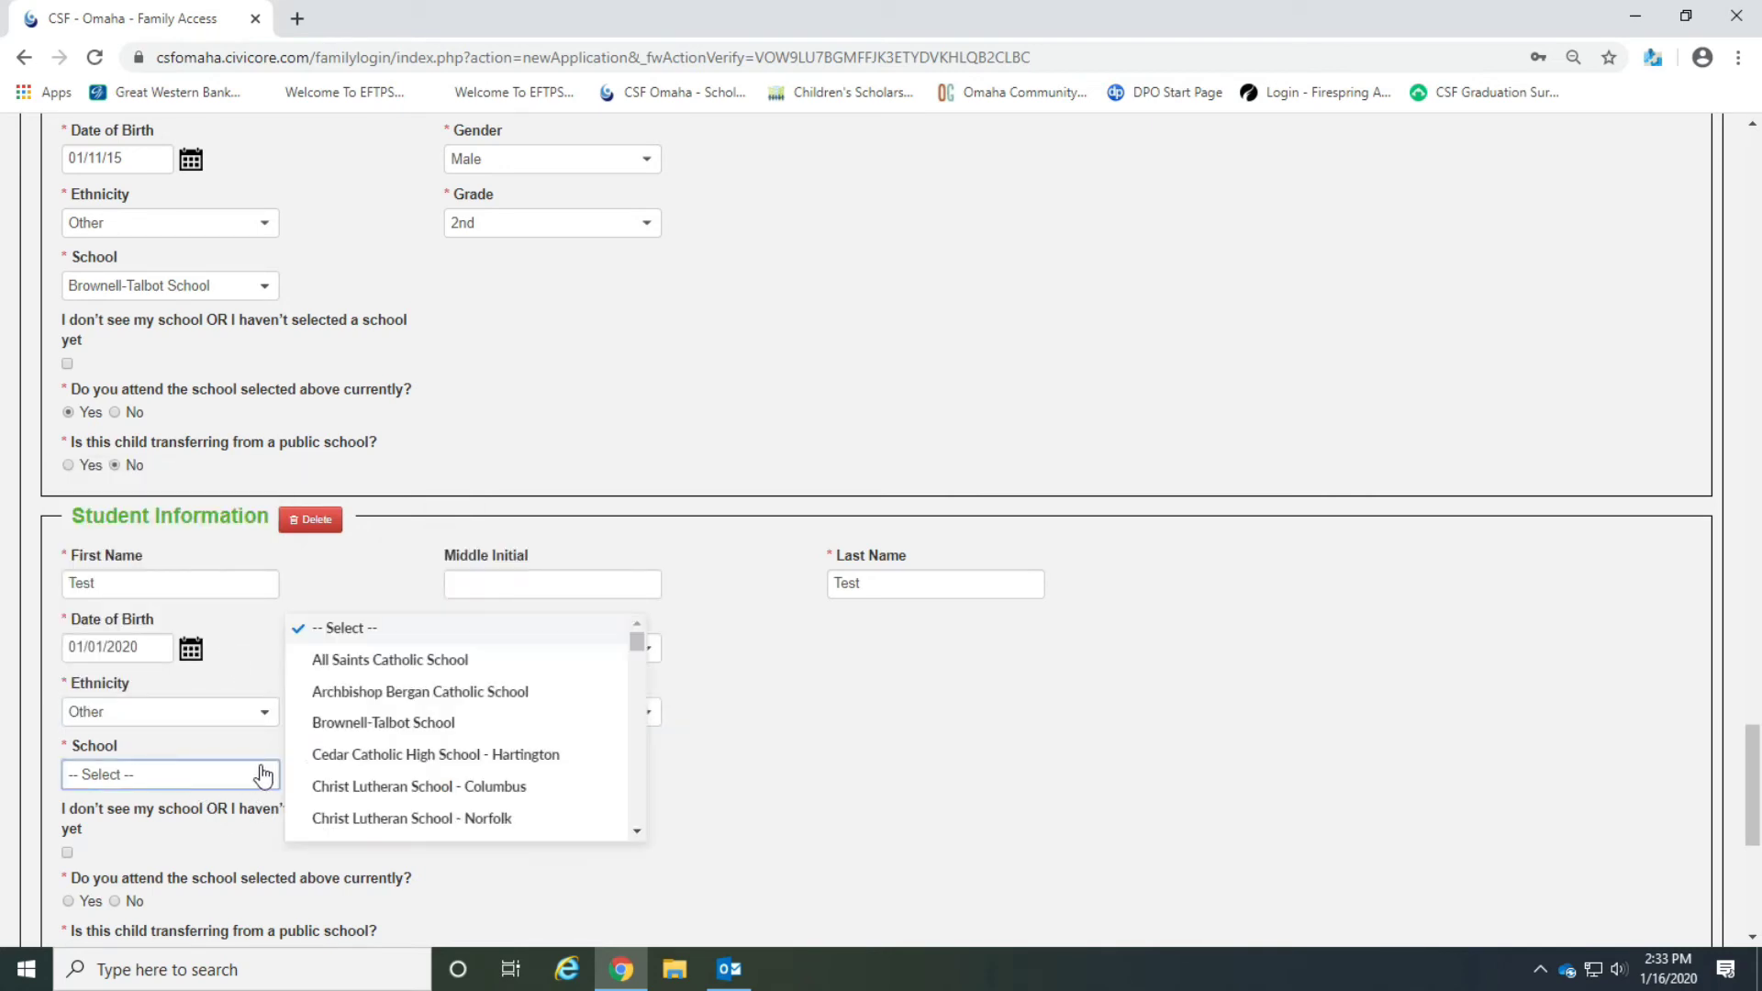
pyautogui.click(378, 724)
# Answer Yes to attending the selected school and No to transferring from a public school for the second student.
pyautogui.scroll(-3, 551, 730)
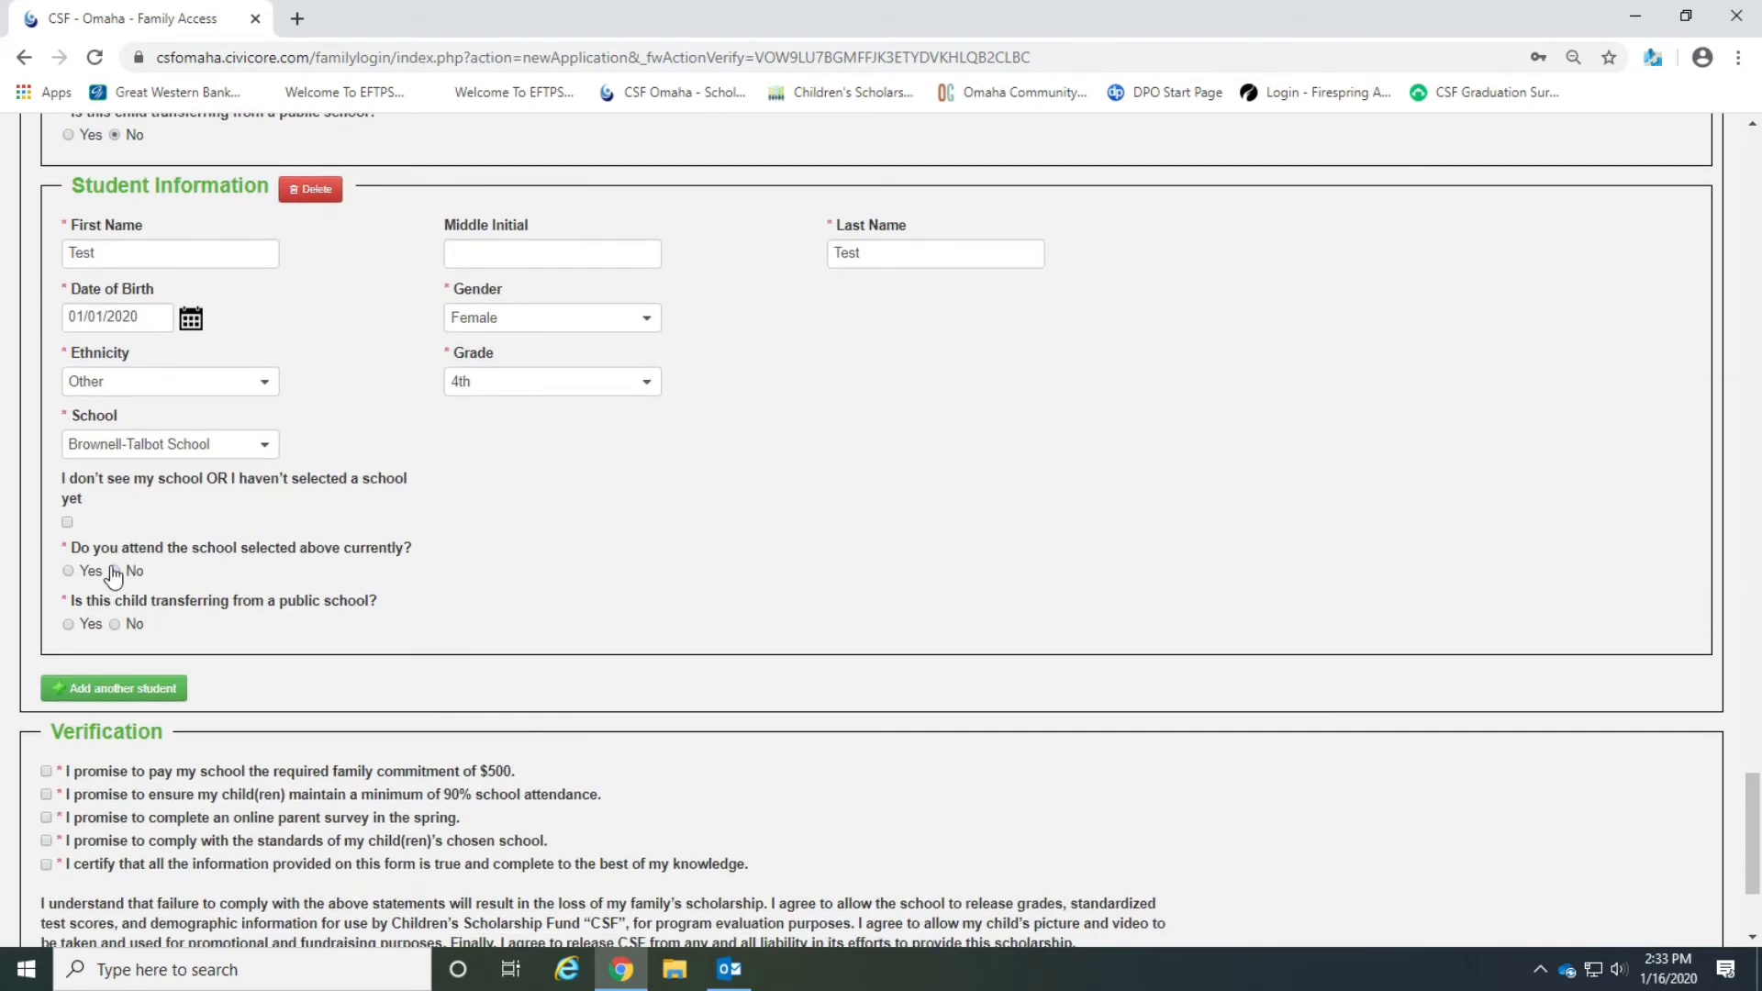
pyautogui.click(68, 571)
pyautogui.click(115, 624)
pyautogui.scroll(-2, 624, 601)
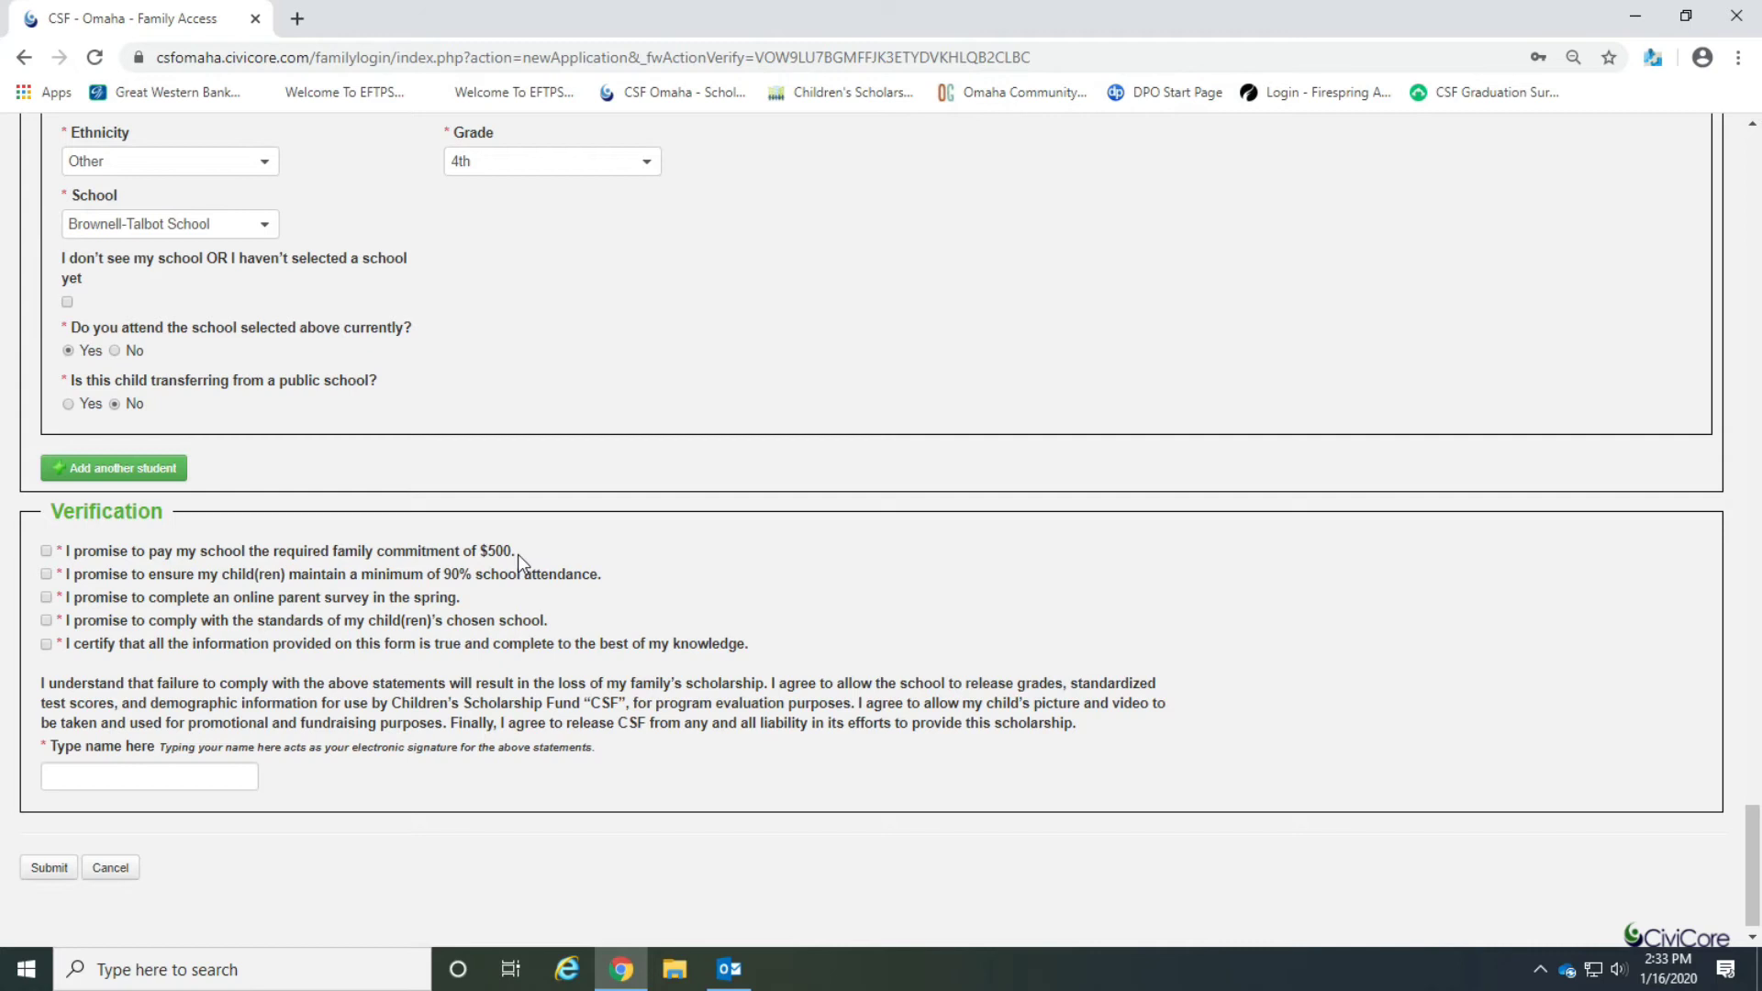
# Check all the verification promise statements.
pyautogui.scroll(-1, 640, 537)
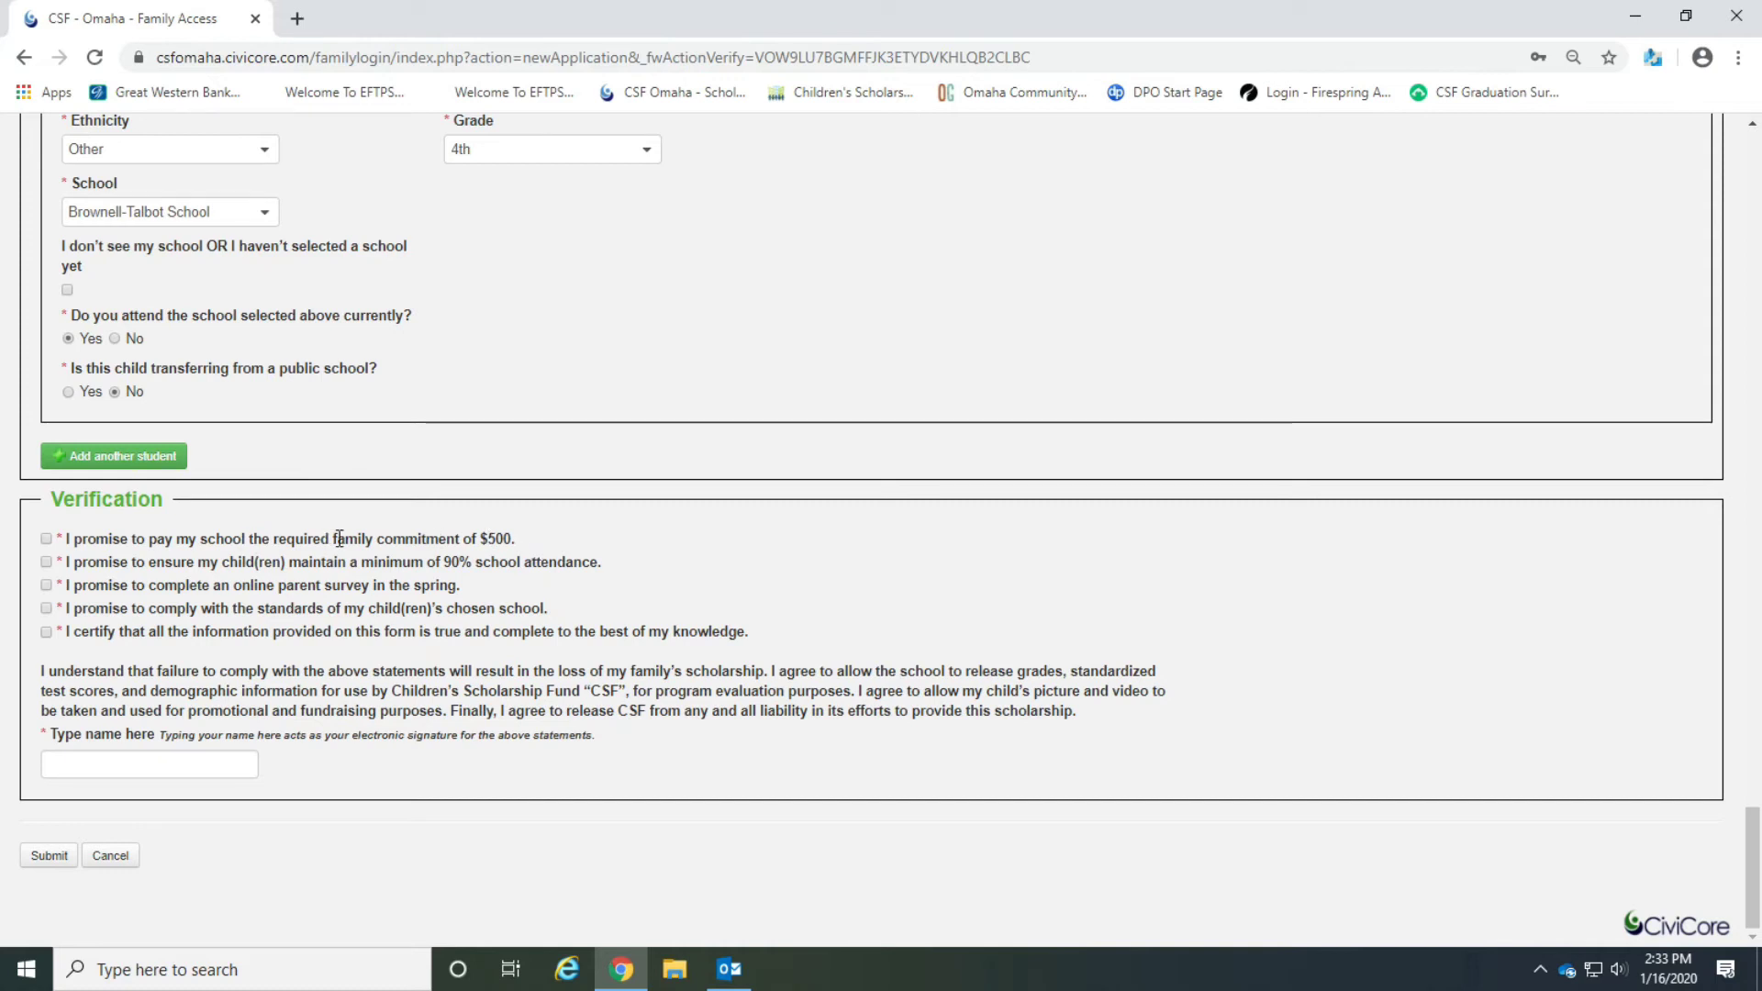
pyautogui.click(46, 540)
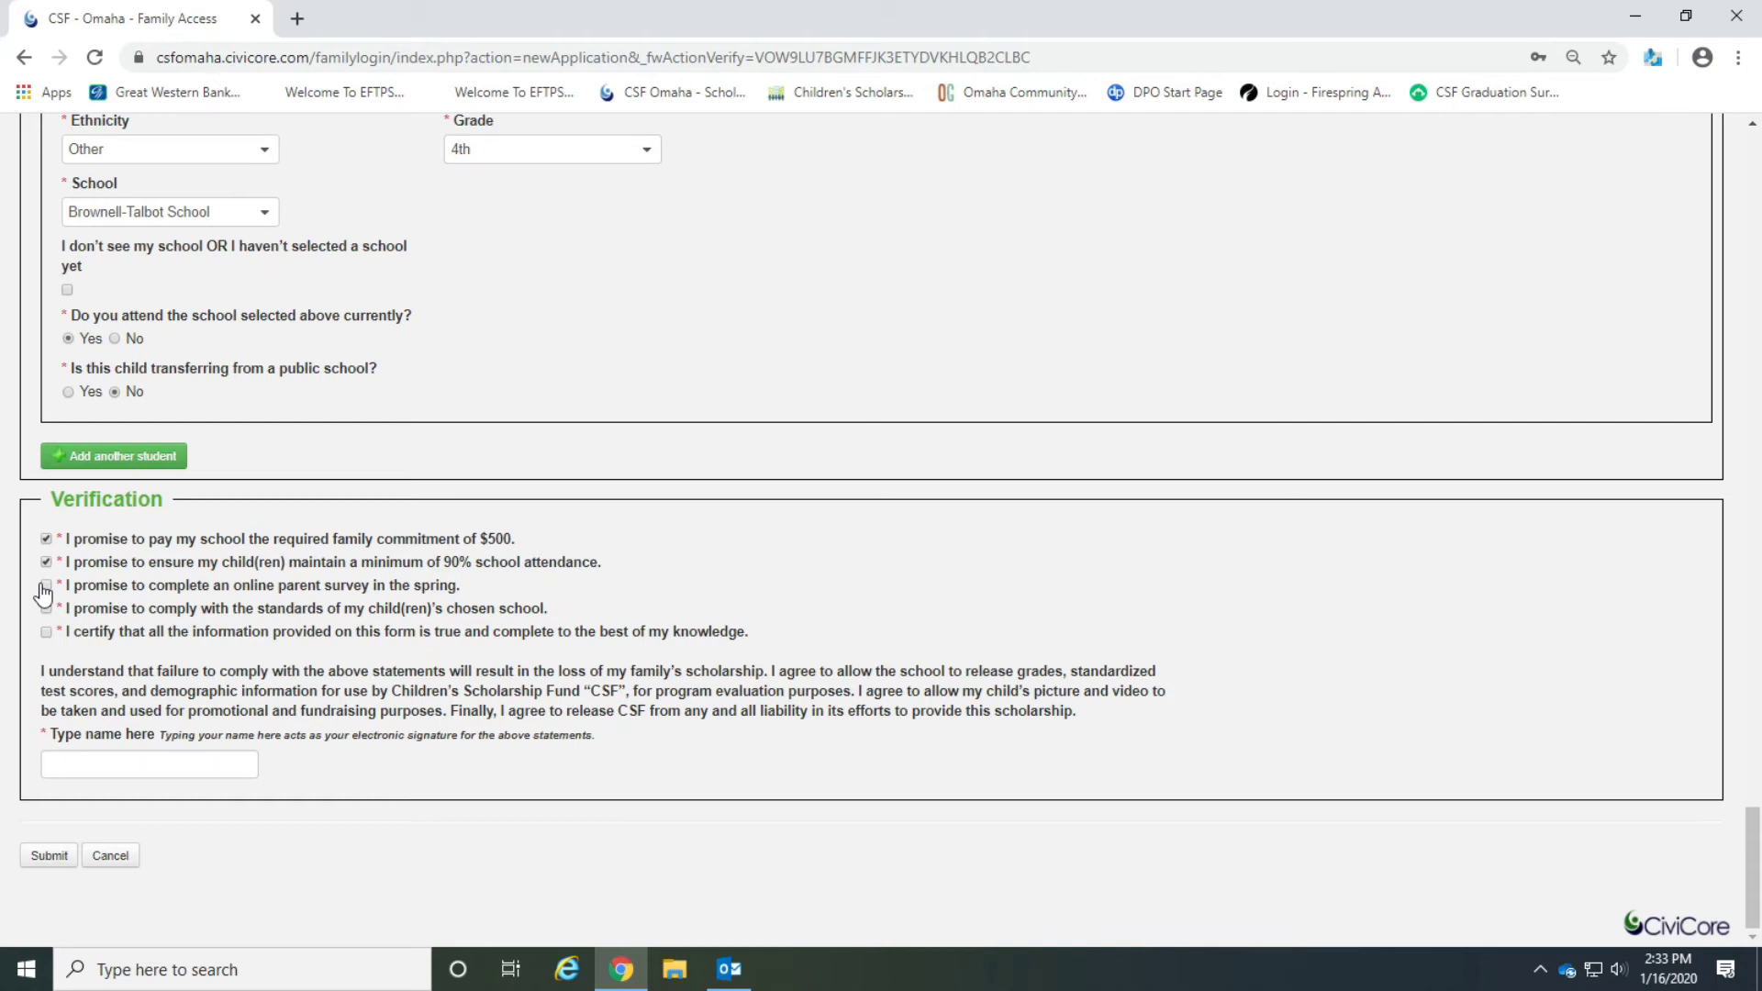
pyautogui.click(45, 587)
pyautogui.click(45, 609)
pyautogui.click(46, 633)
# Enter the guardian's full name as the electronic signature and submit the application.
pyautogui.click(48, 855)
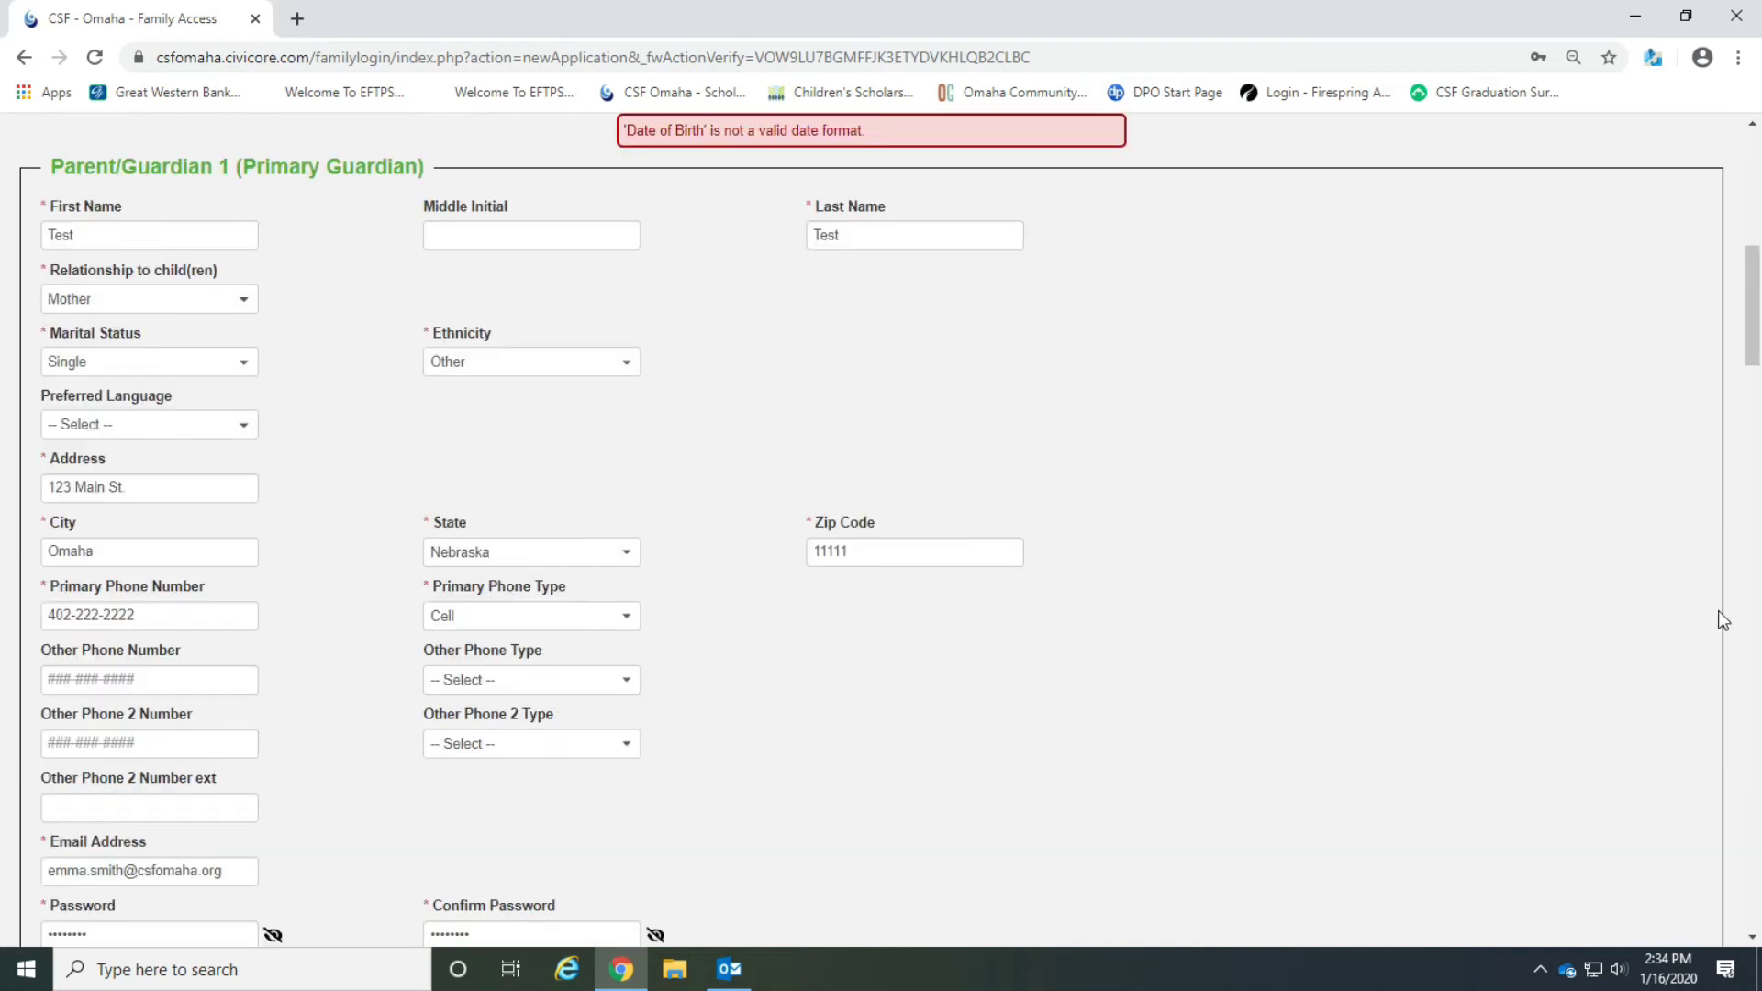
pyautogui.scroll(-1, 751, 495)
pyautogui.scroll(-15, 749, 490)
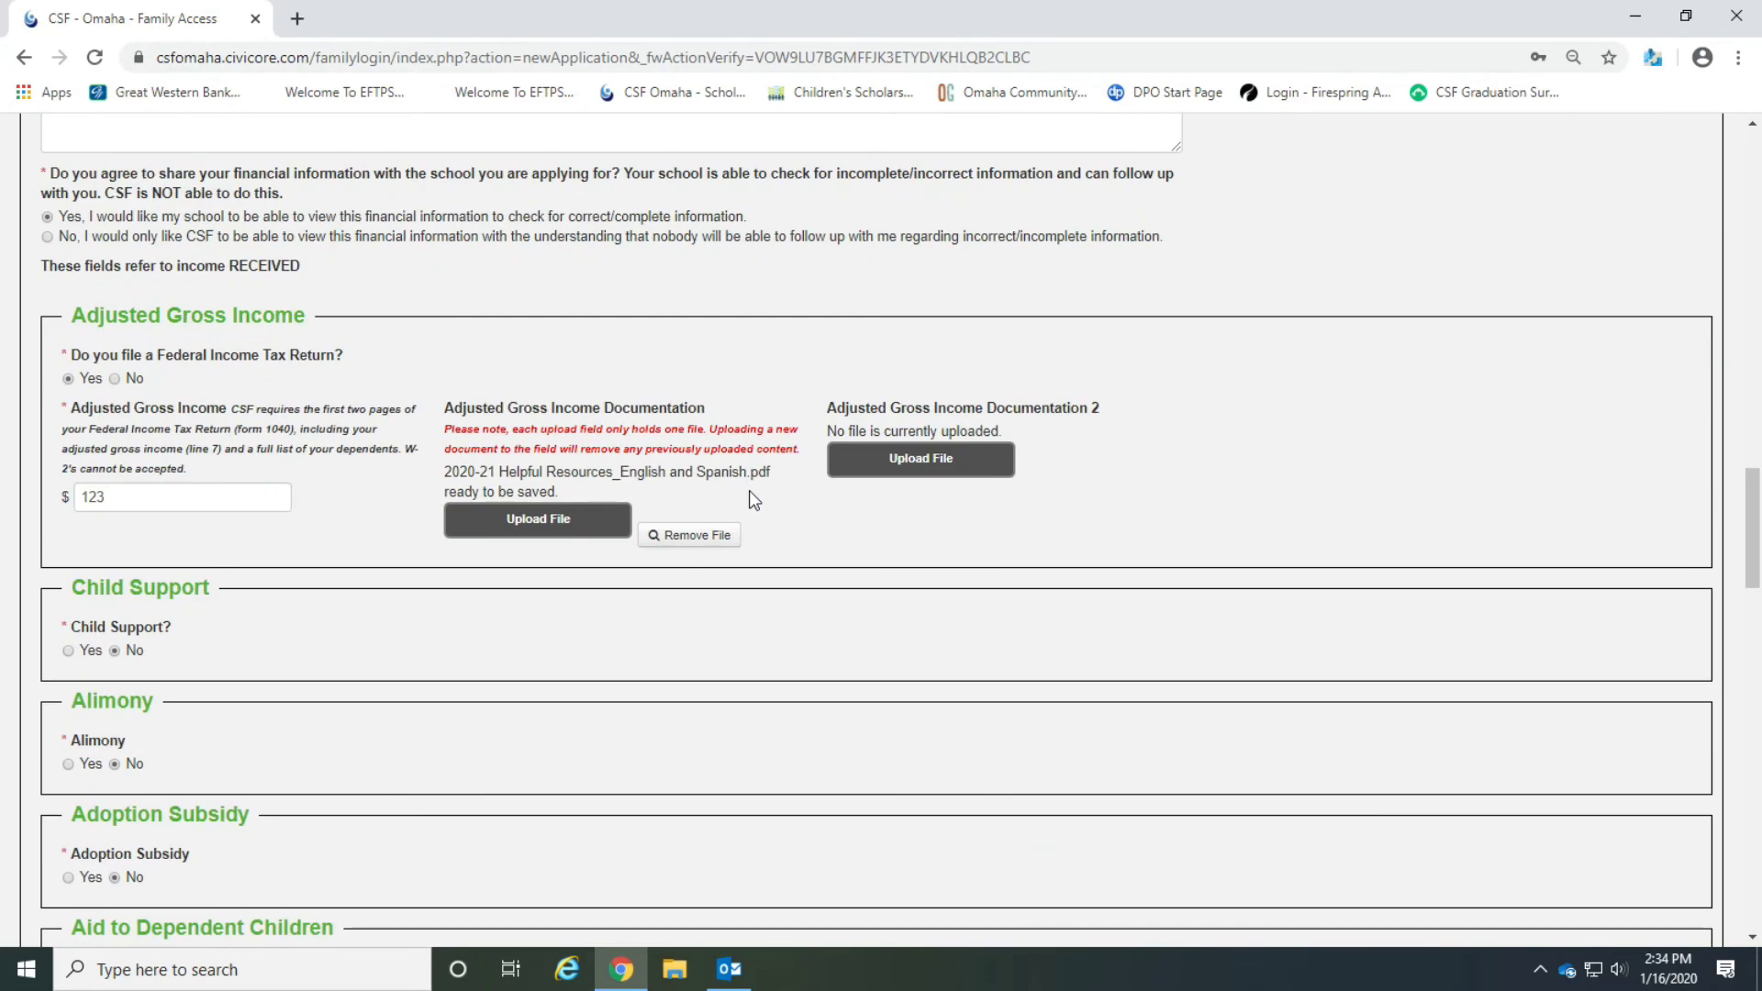
pyautogui.scroll(-2, 749, 490)
pyautogui.scroll(15, 749, 490)
pyautogui.scroll(6, 749, 491)
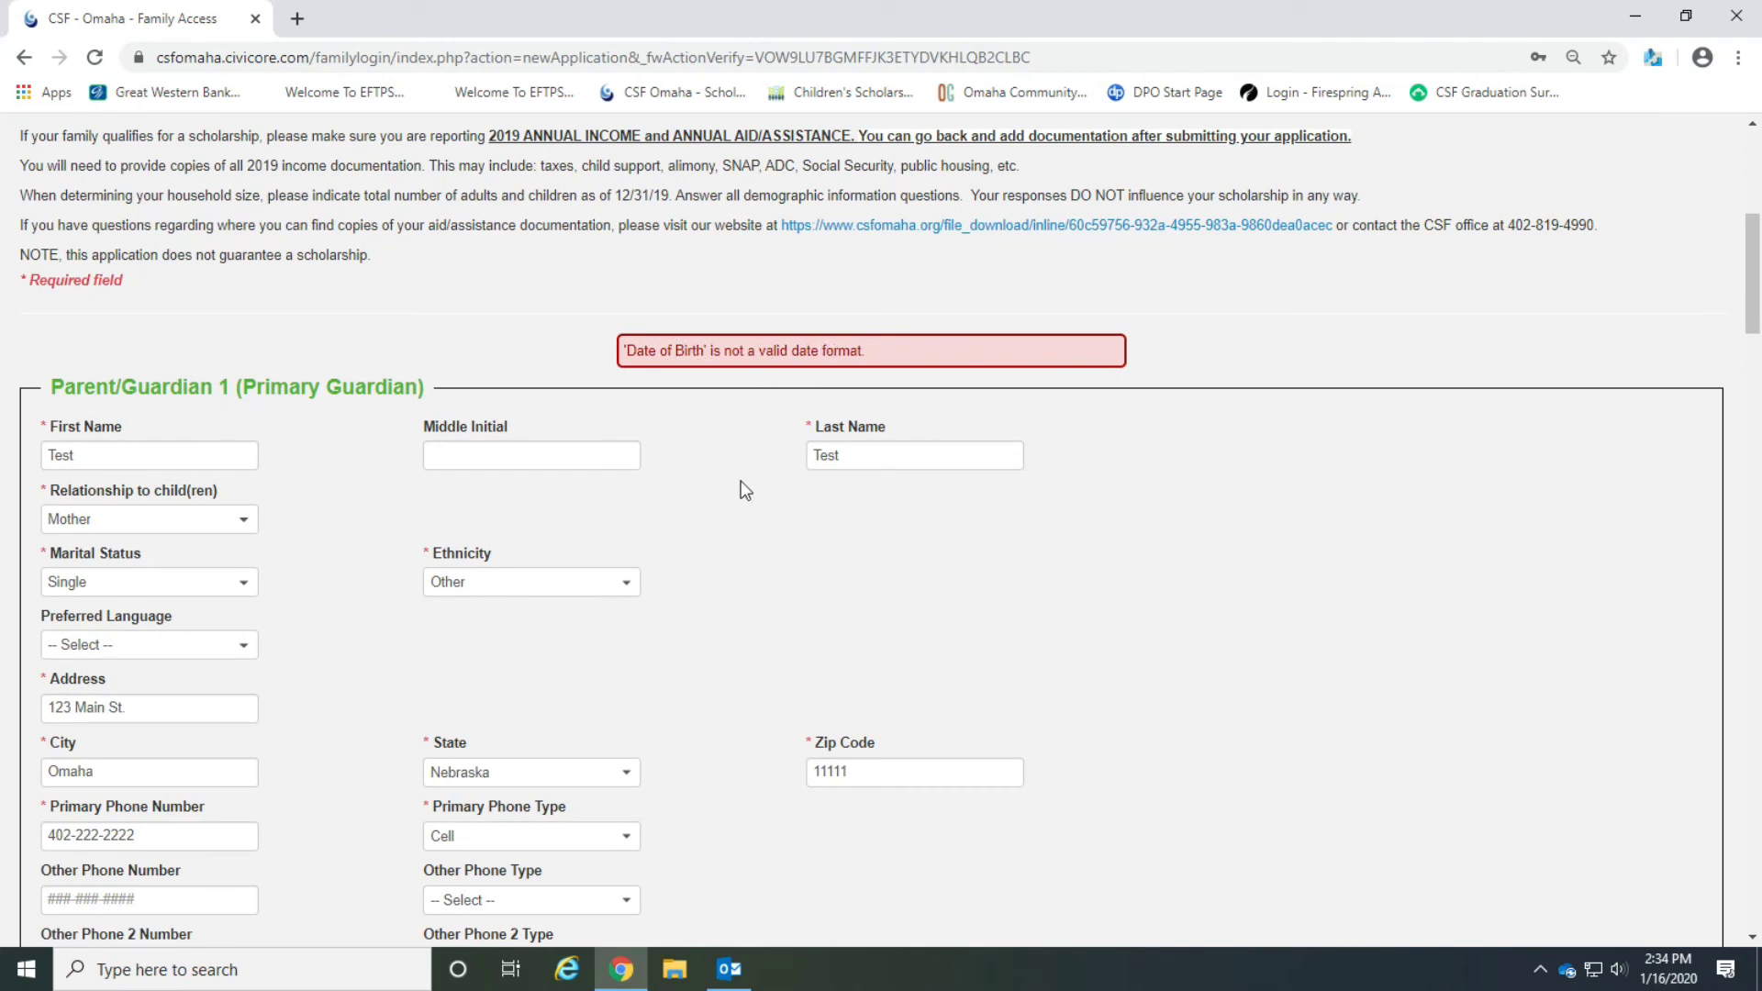
pyautogui.scroll(-1, 749, 488)
pyautogui.scroll(-15, 748, 488)
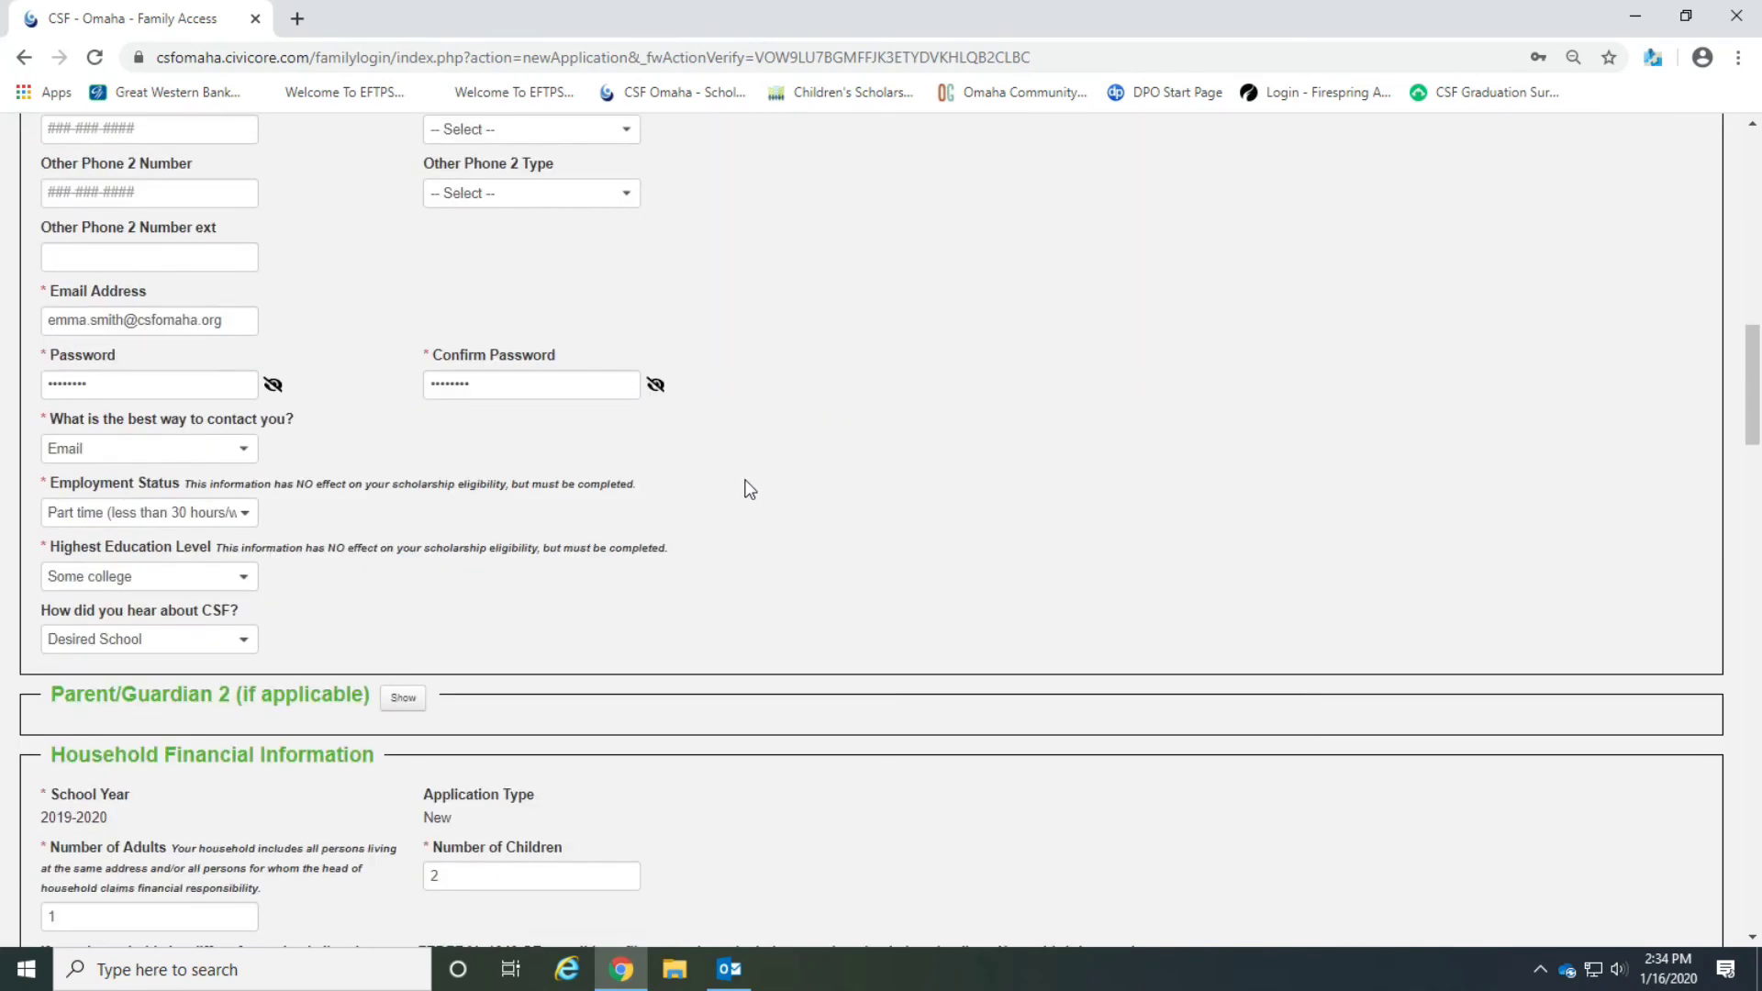
pyautogui.scroll(-12, 749, 489)
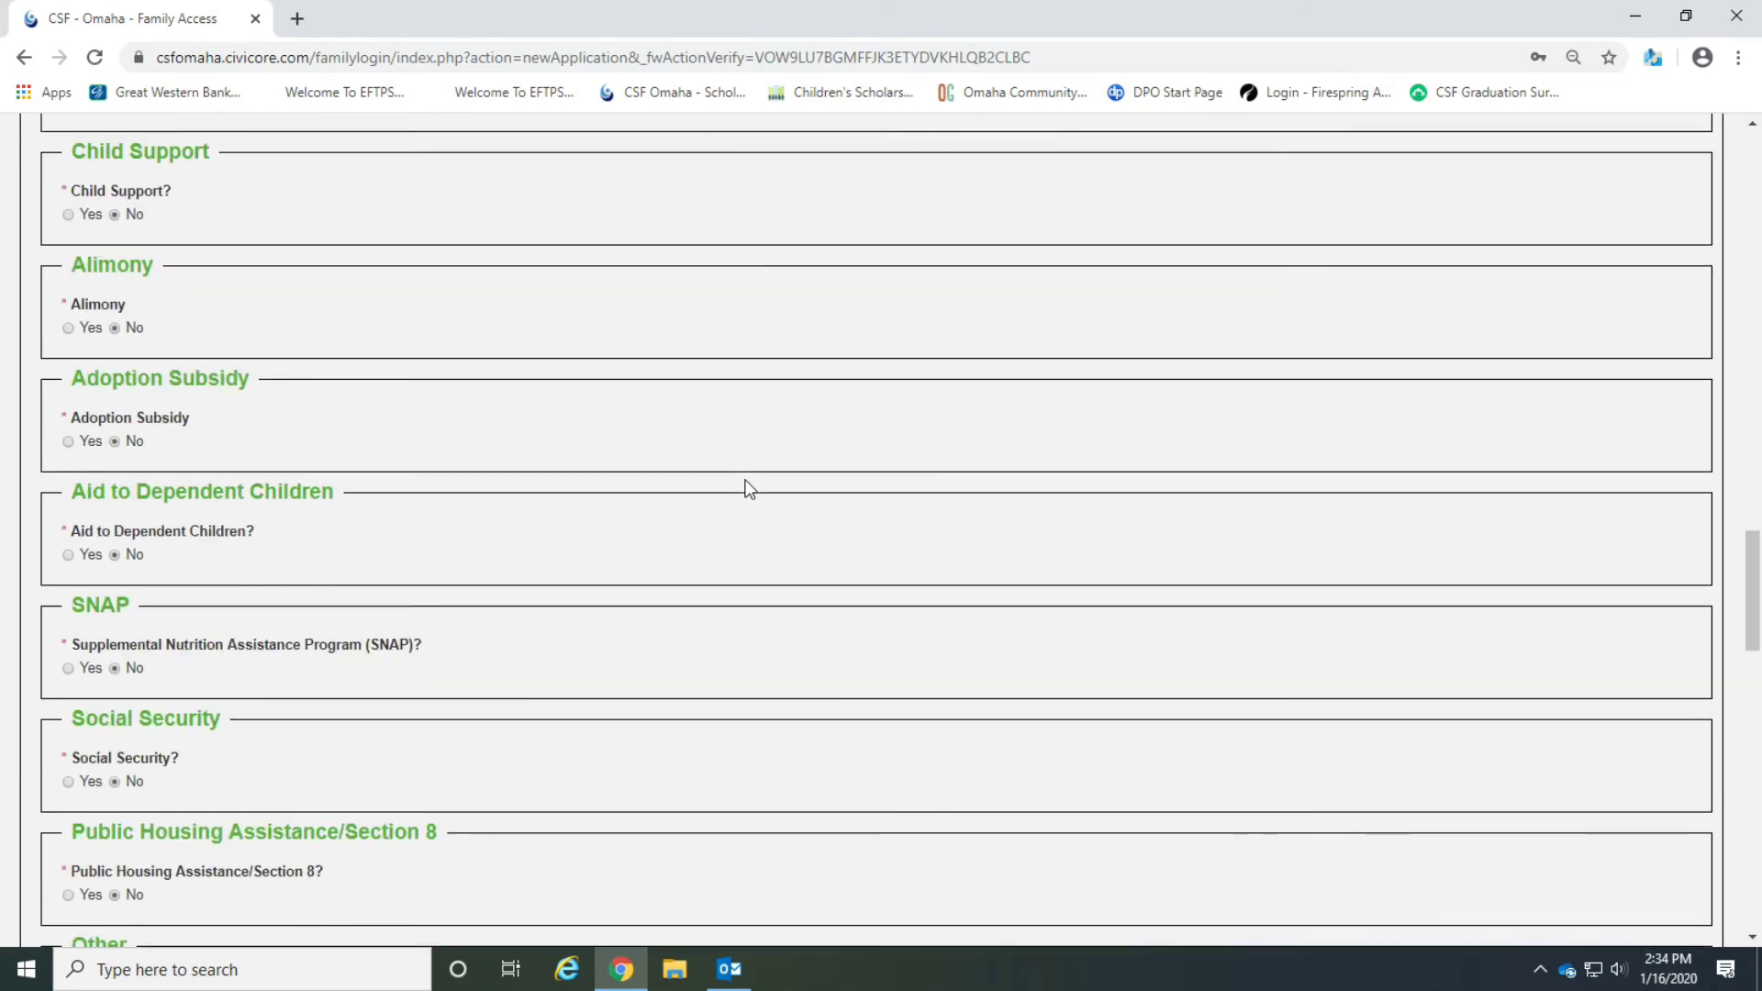
pyautogui.scroll(-6, 749, 488)
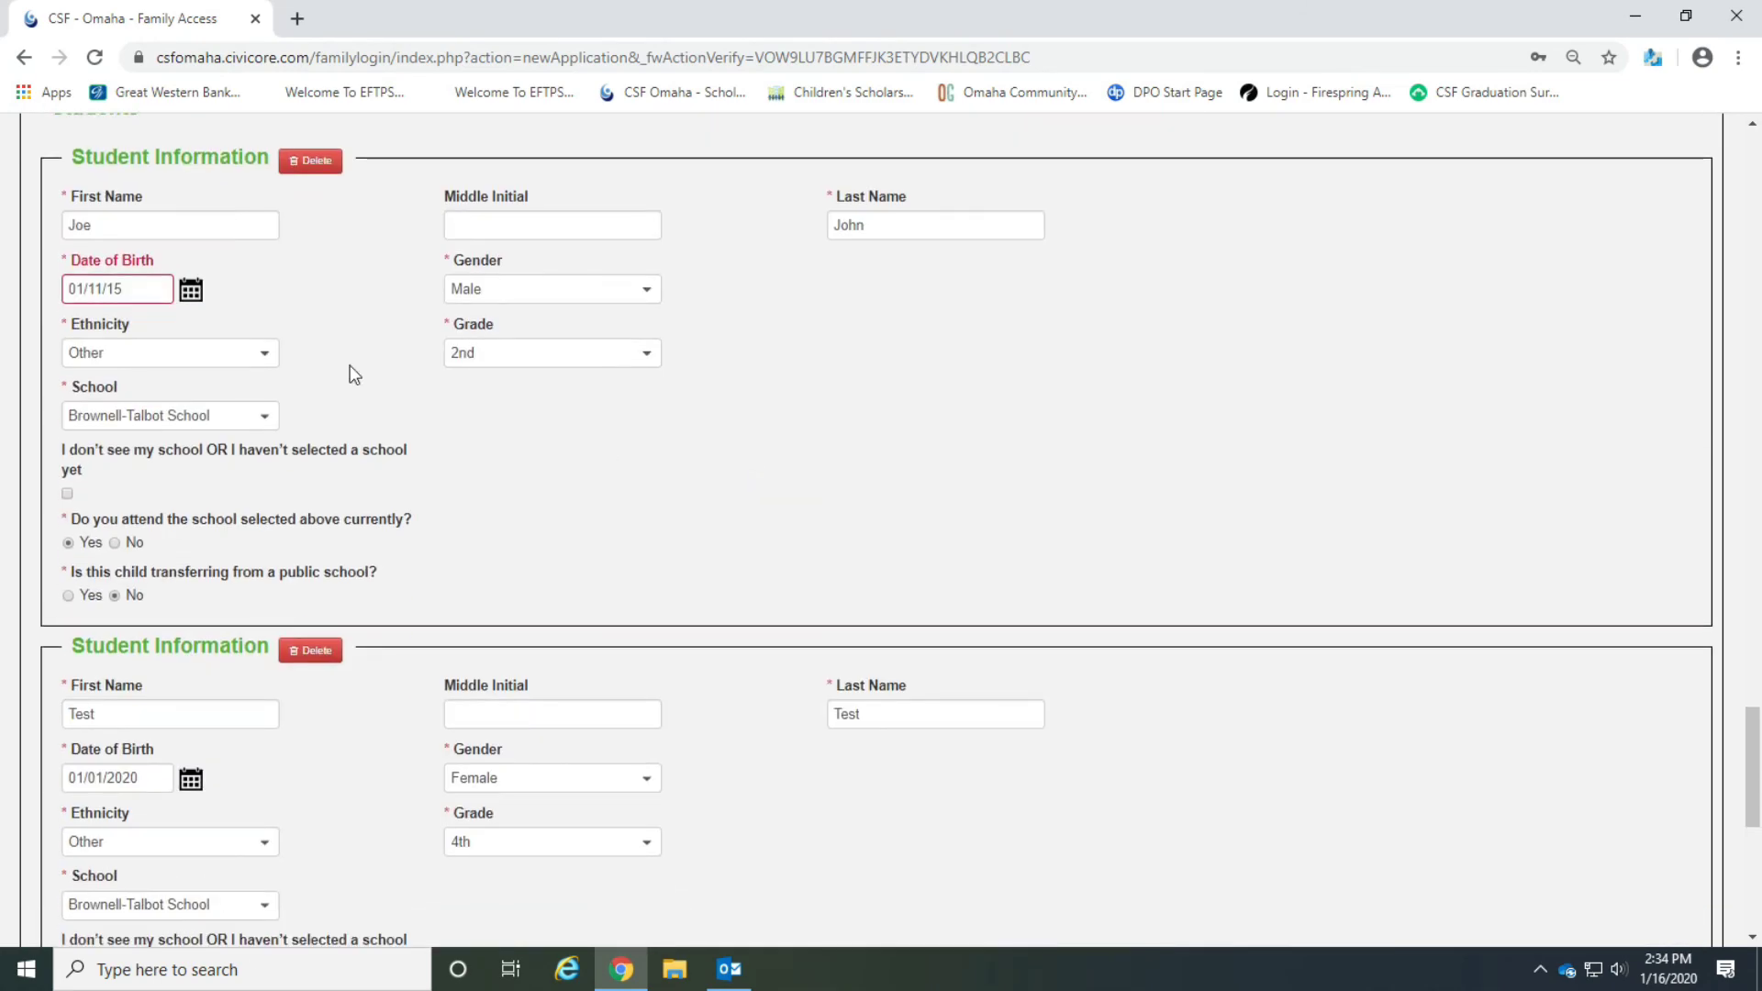
pyautogui.click(191, 290)
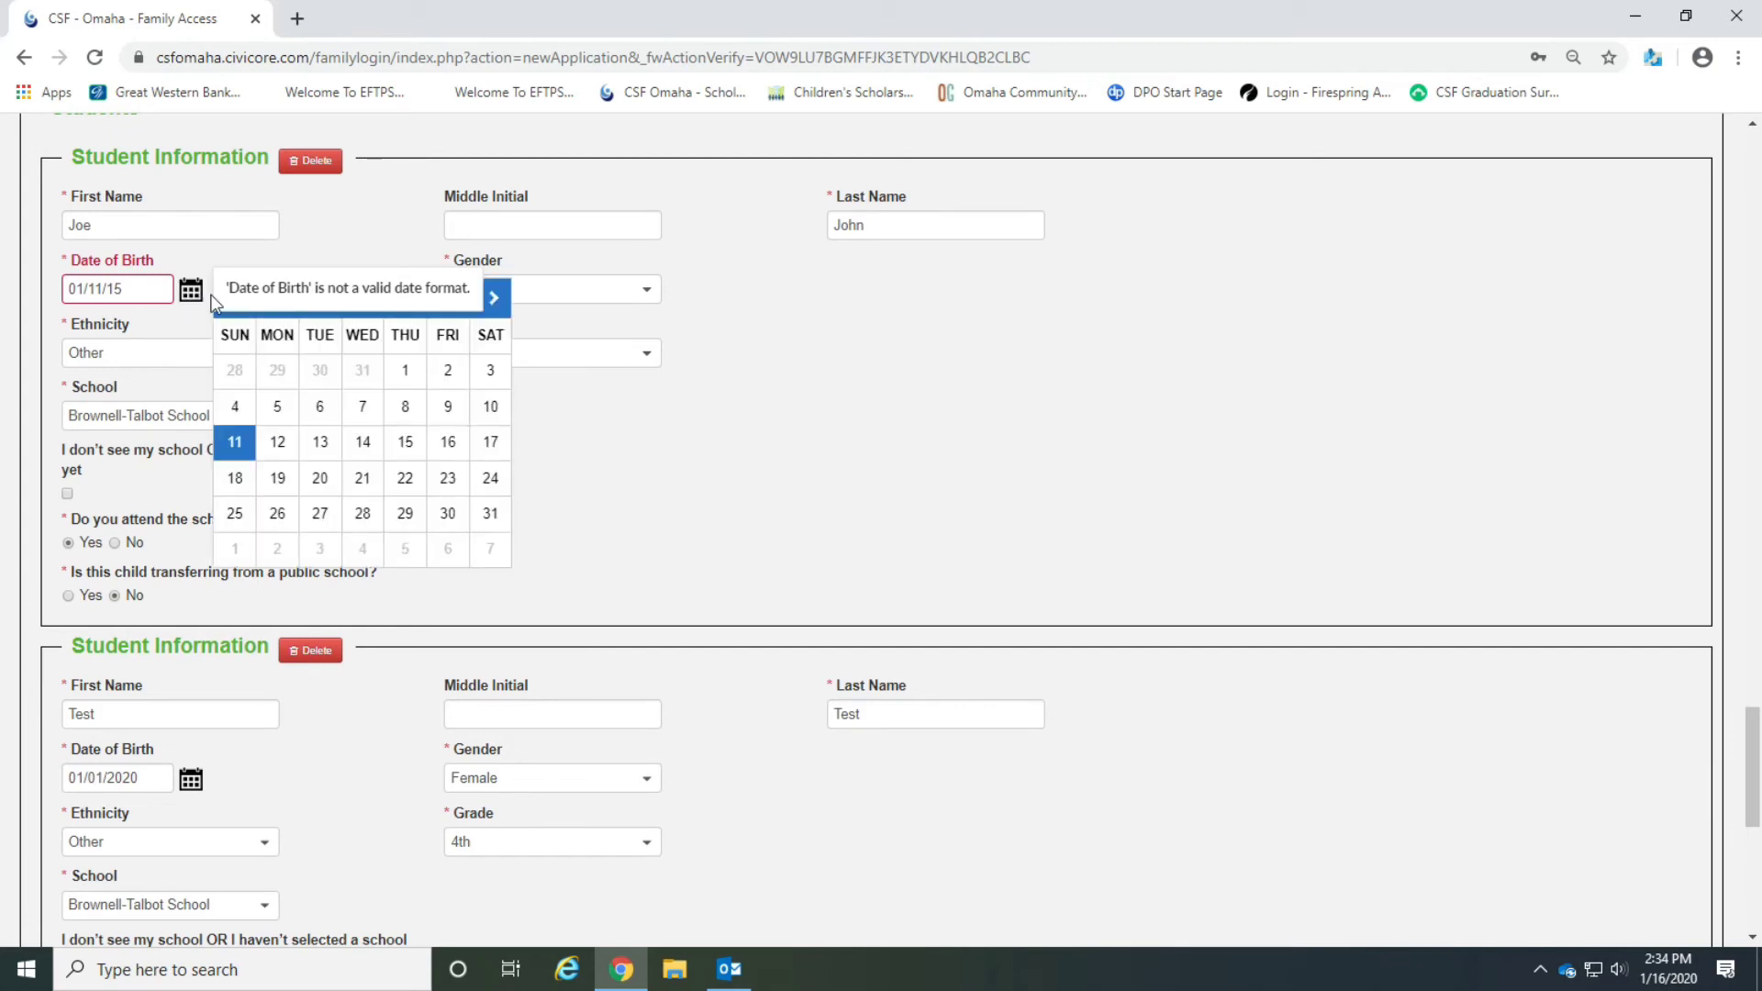
pyautogui.click(287, 410)
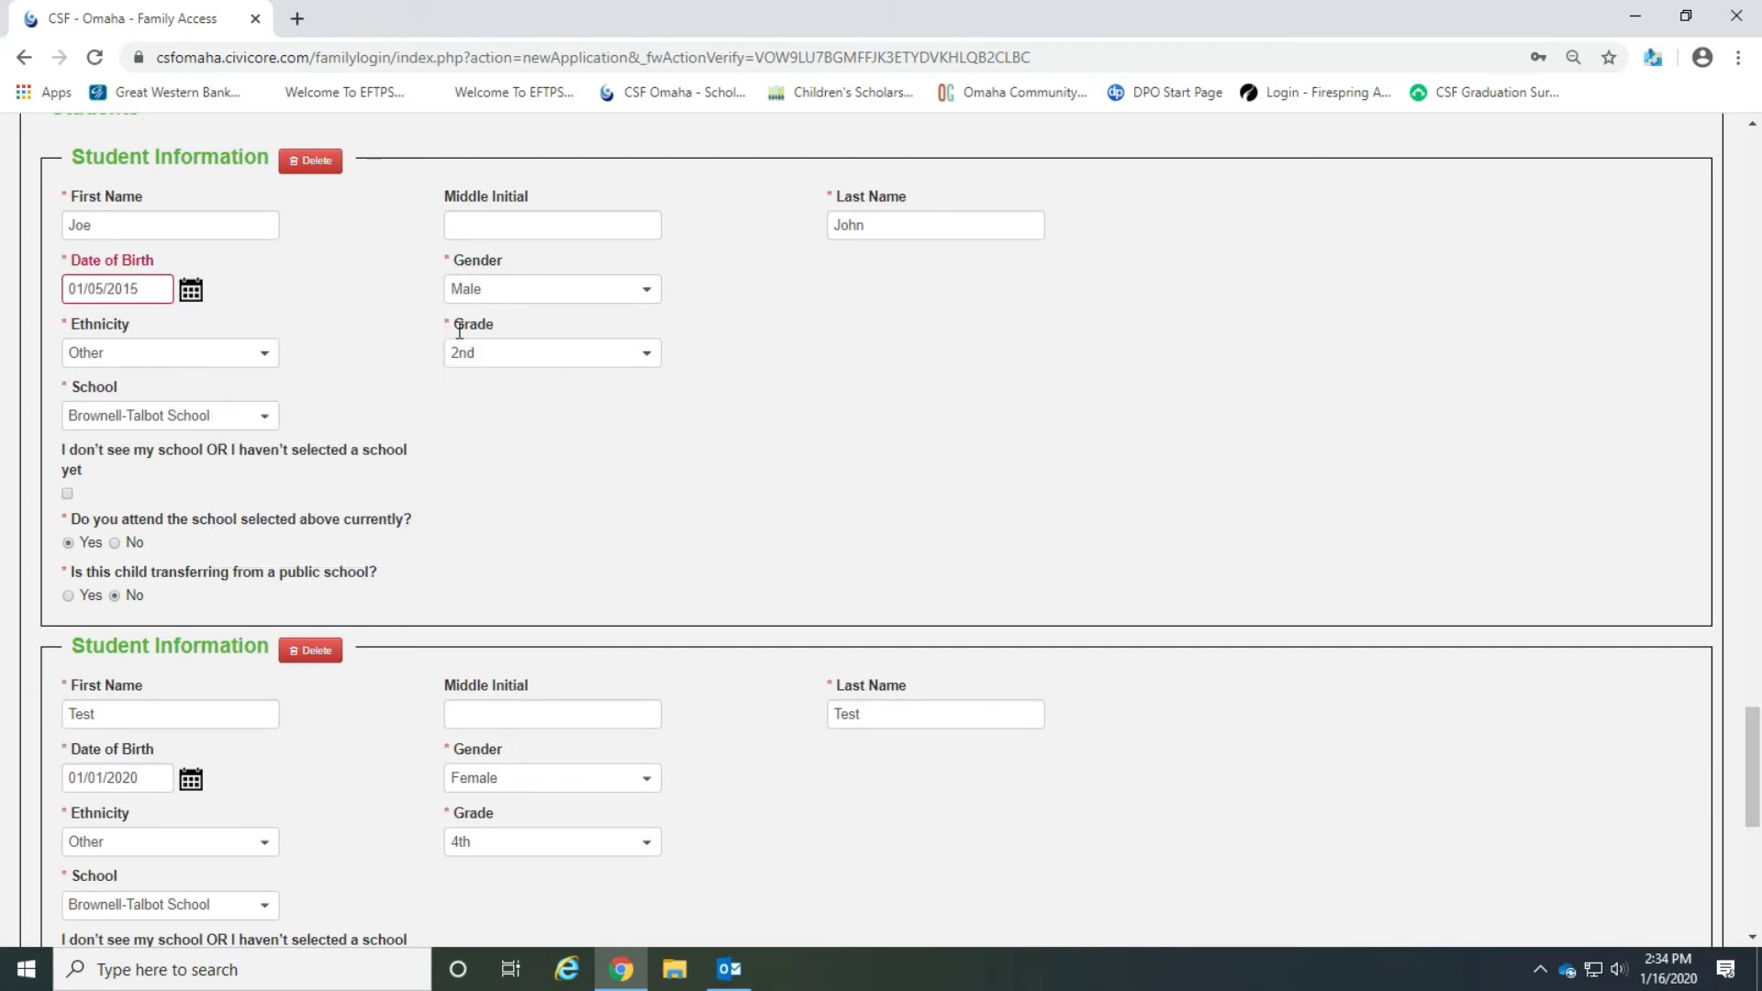
pyautogui.scroll(-8, 432, 382)
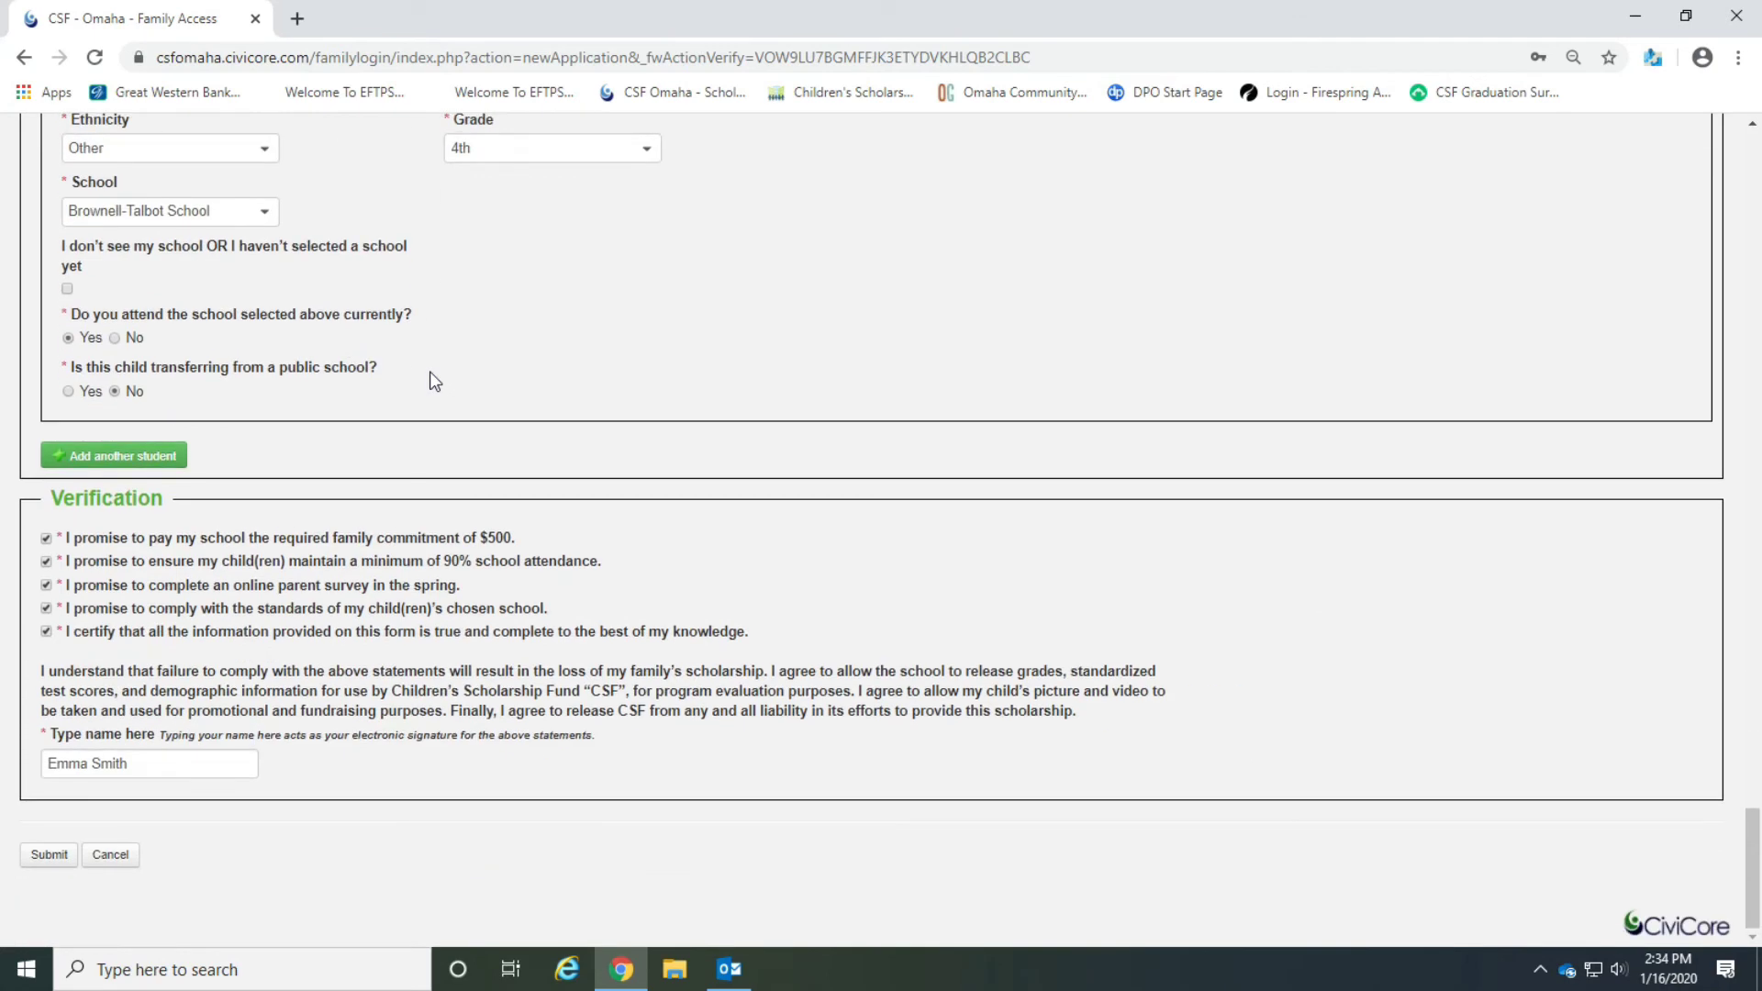
pyautogui.click(51, 854)
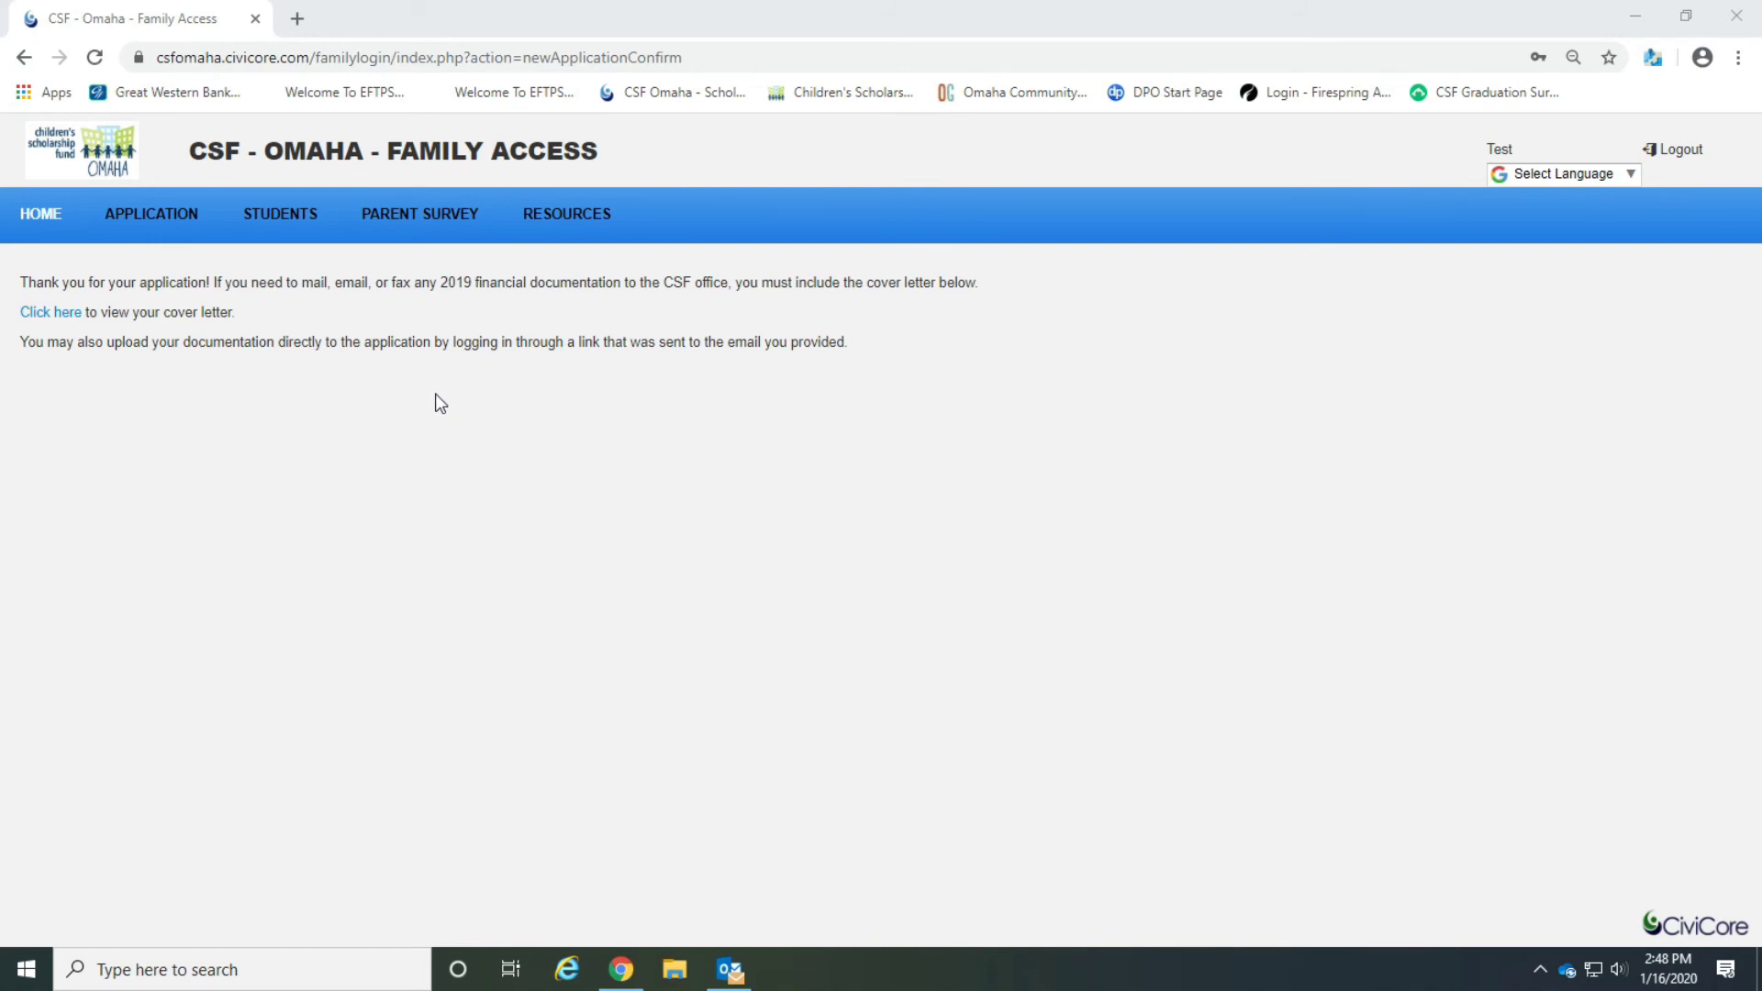
# Download and open the cover letter PDF to review its contents.
pyautogui.click(51, 315)
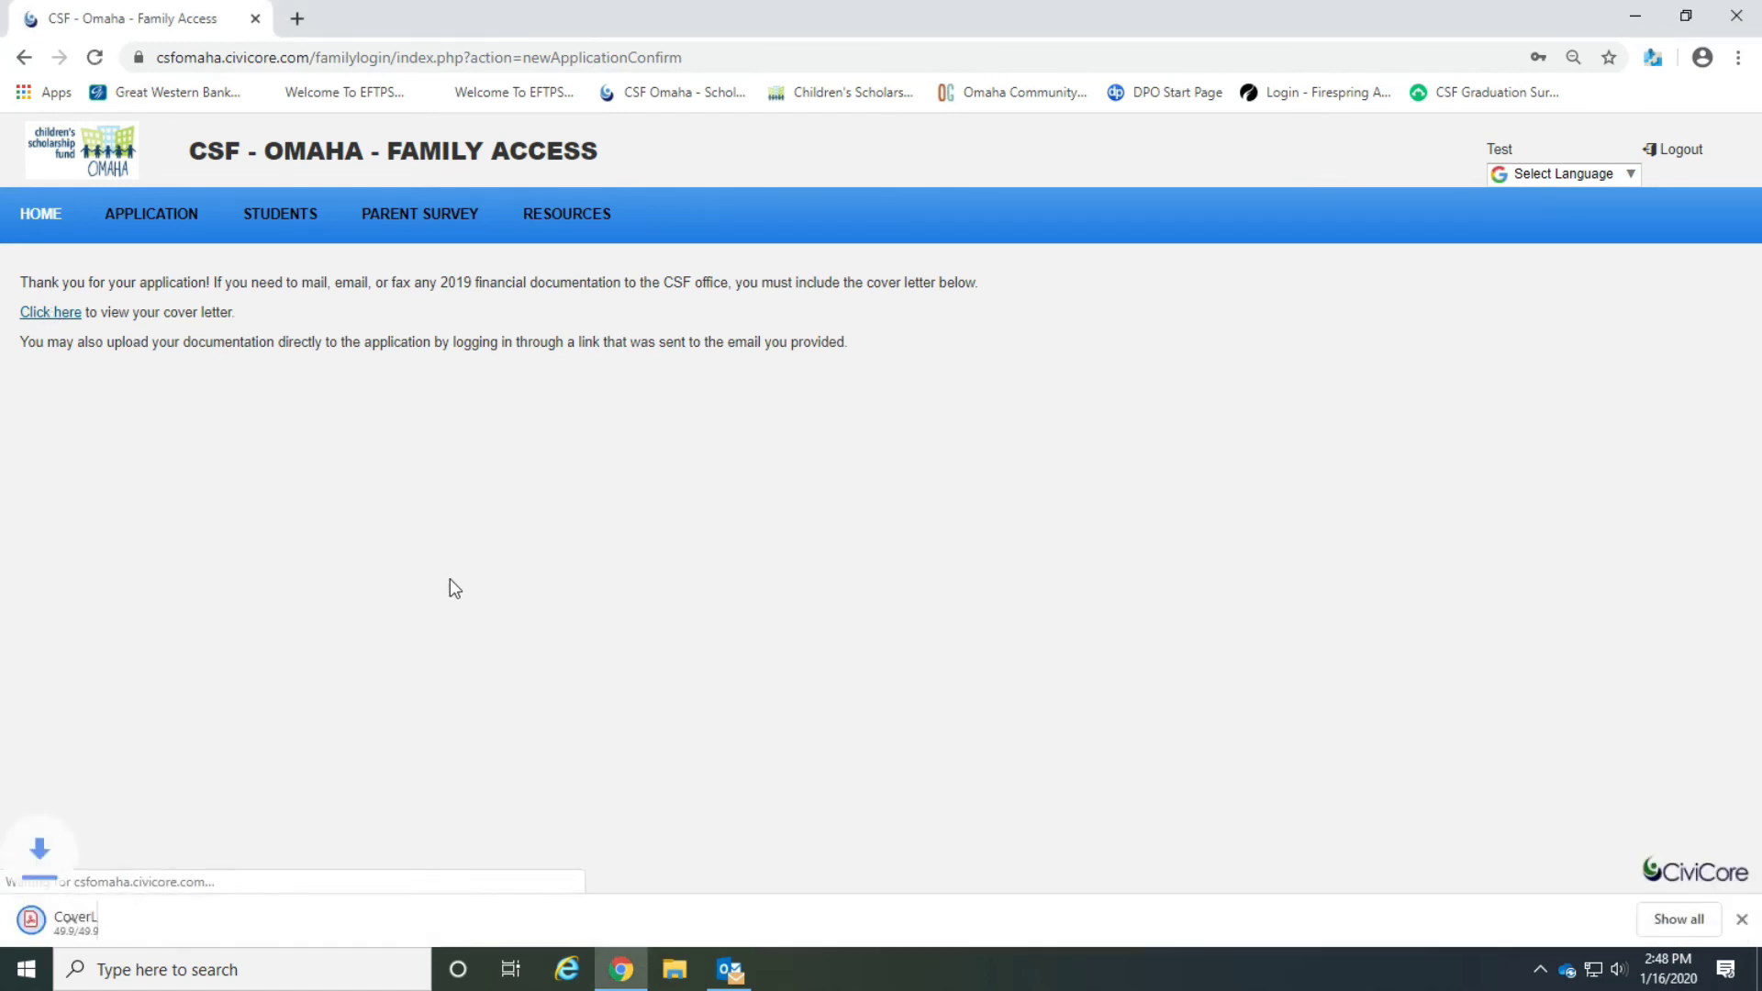
pyautogui.click(110, 923)
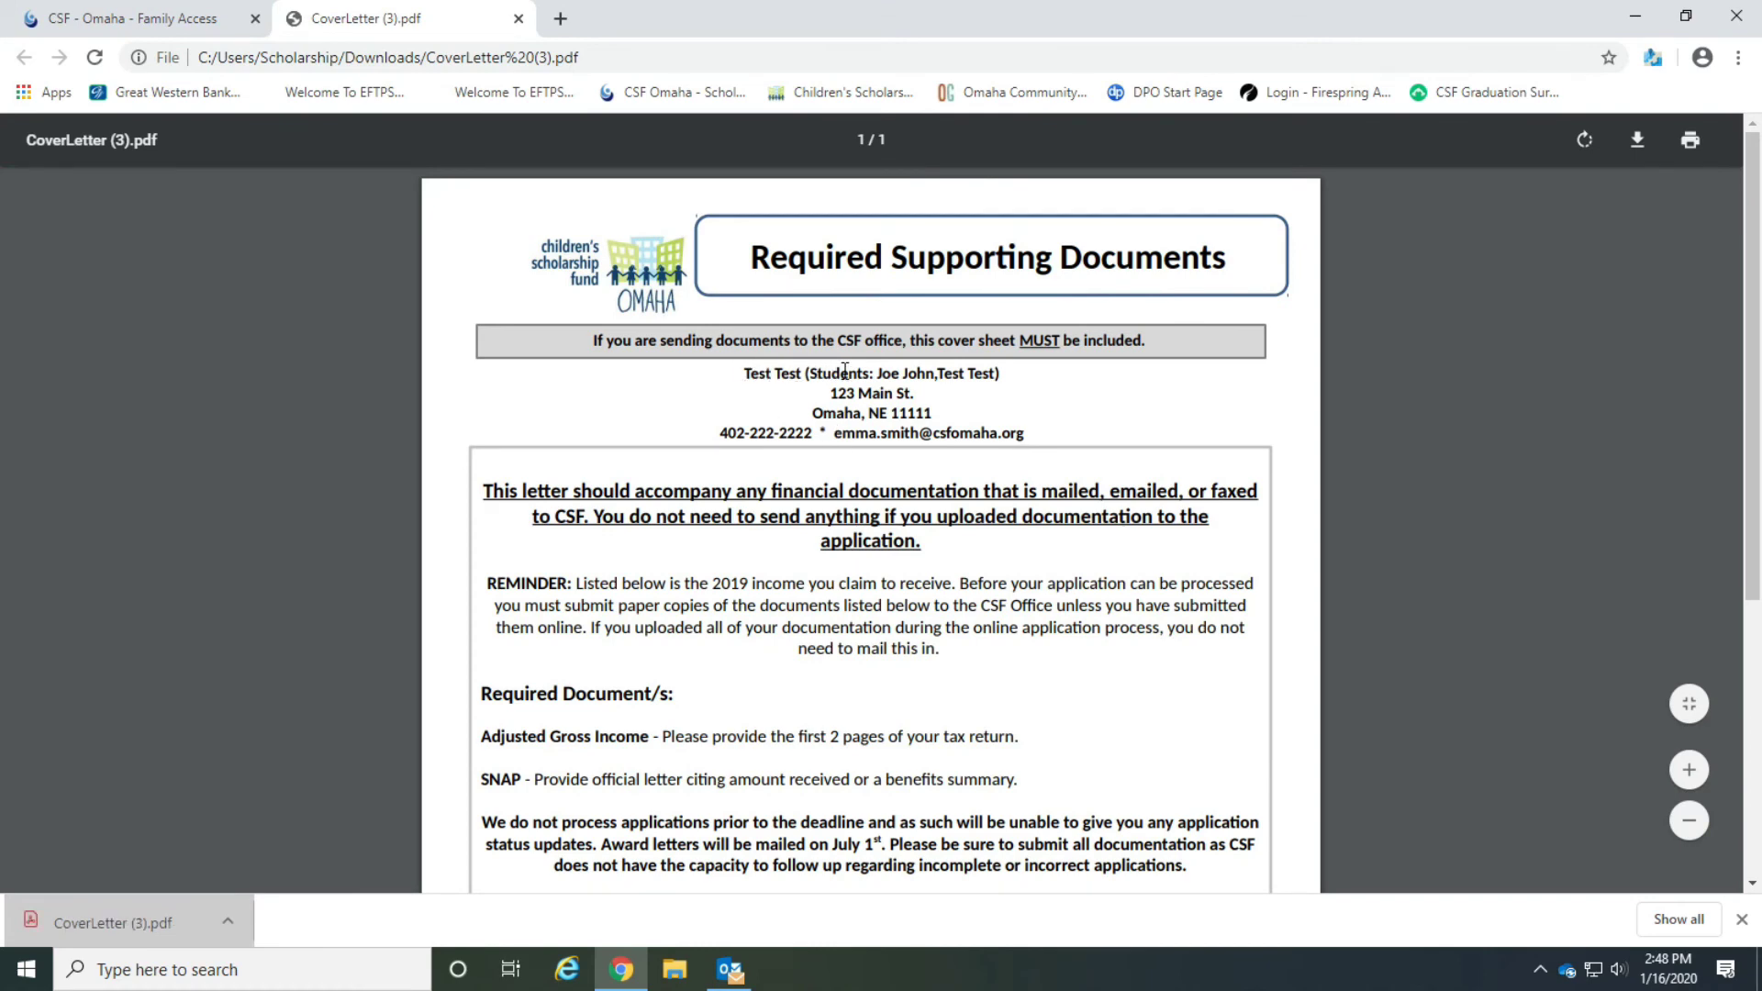
pyautogui.scroll(-3, 992, 378)
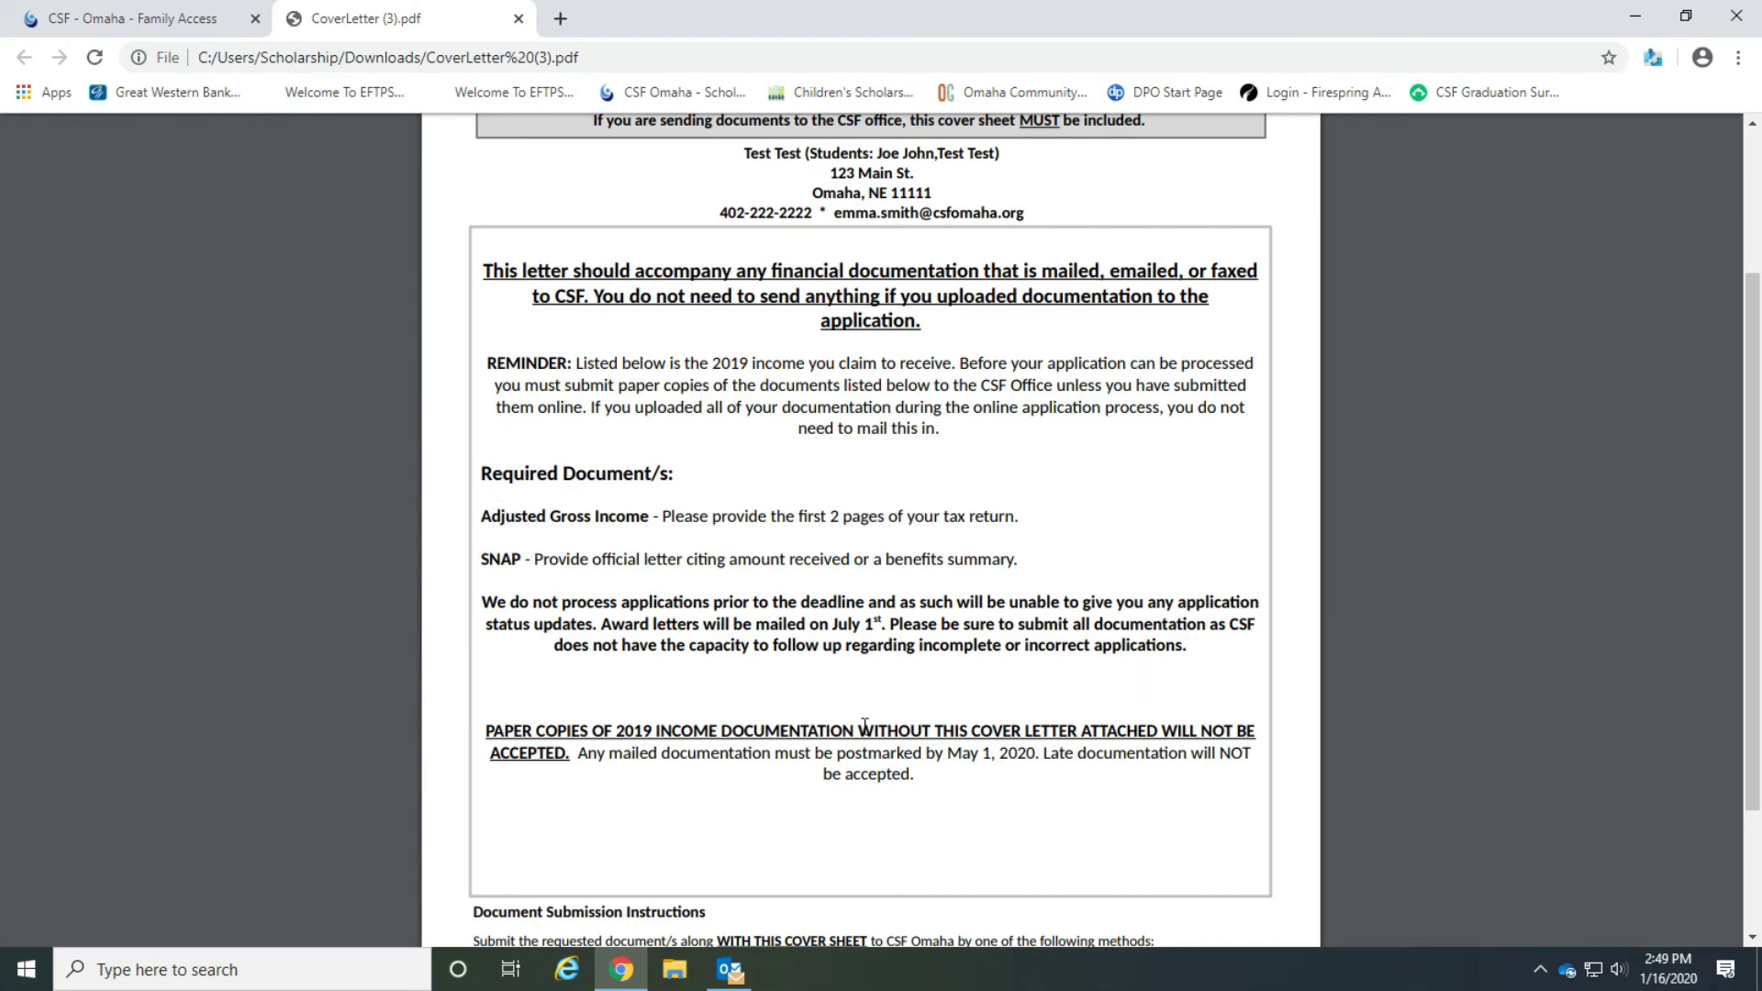
pyautogui.scroll(2, 864, 725)
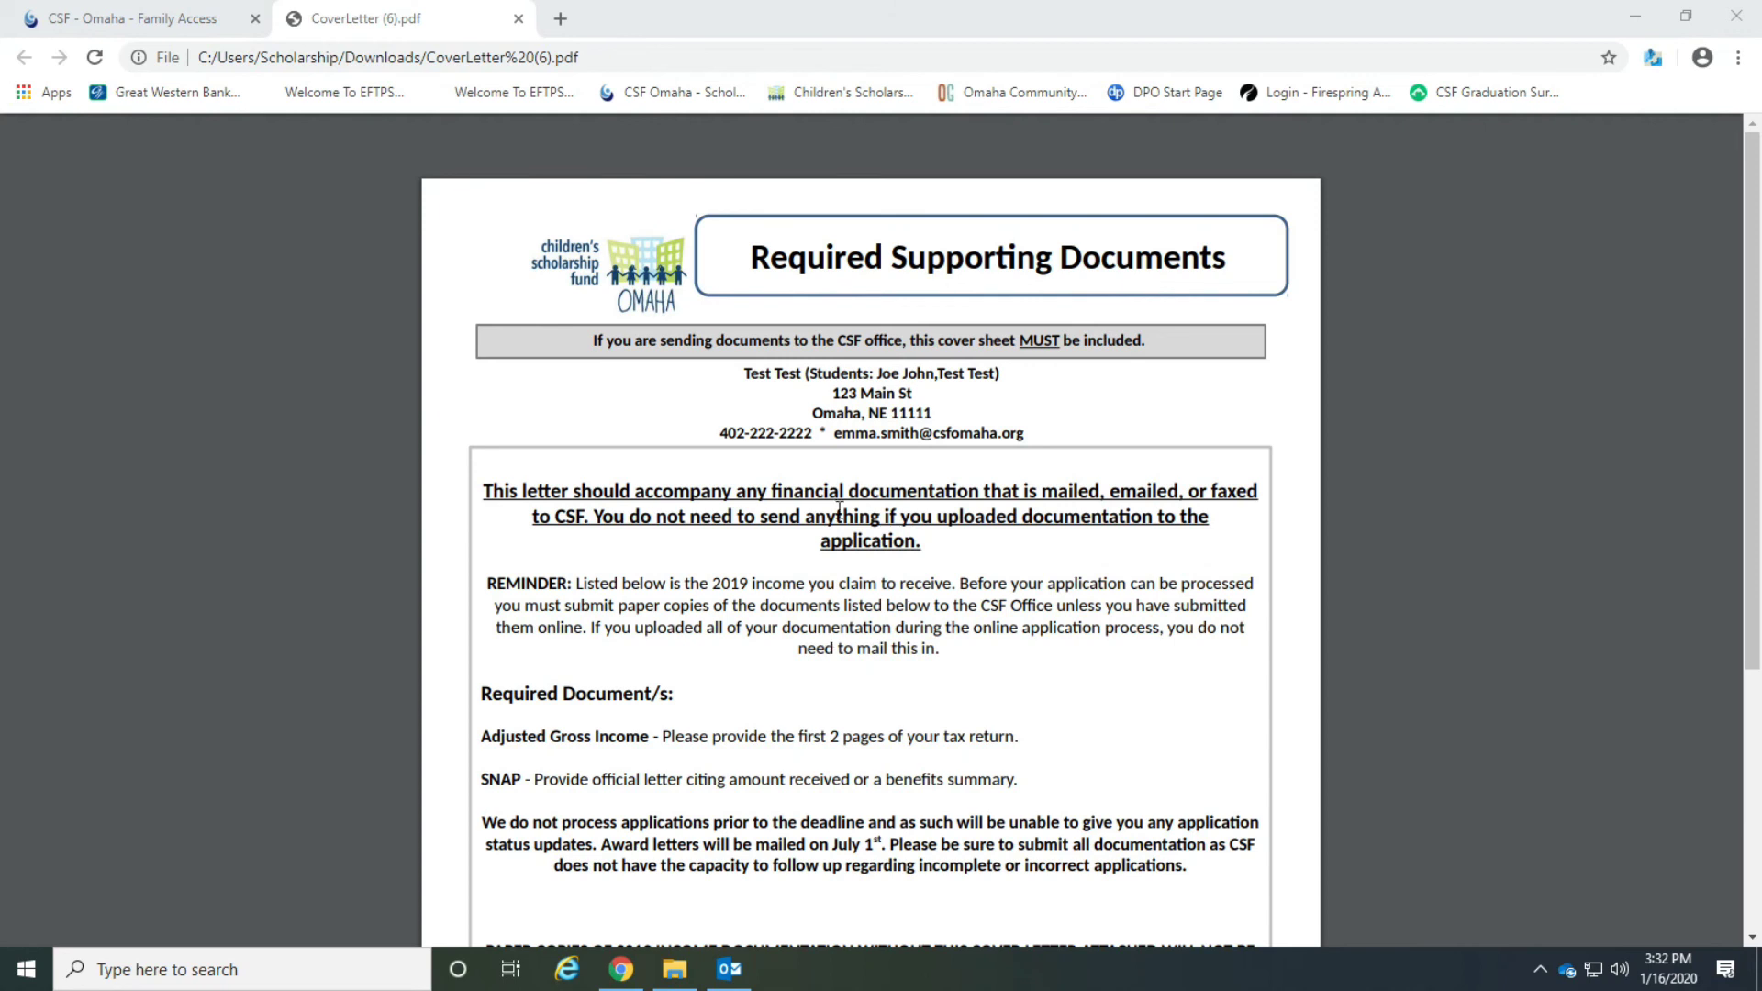
# Close the cover letter tab and read the scholarship application confirmation email in Outlook before closing it.
pyautogui.click(519, 19)
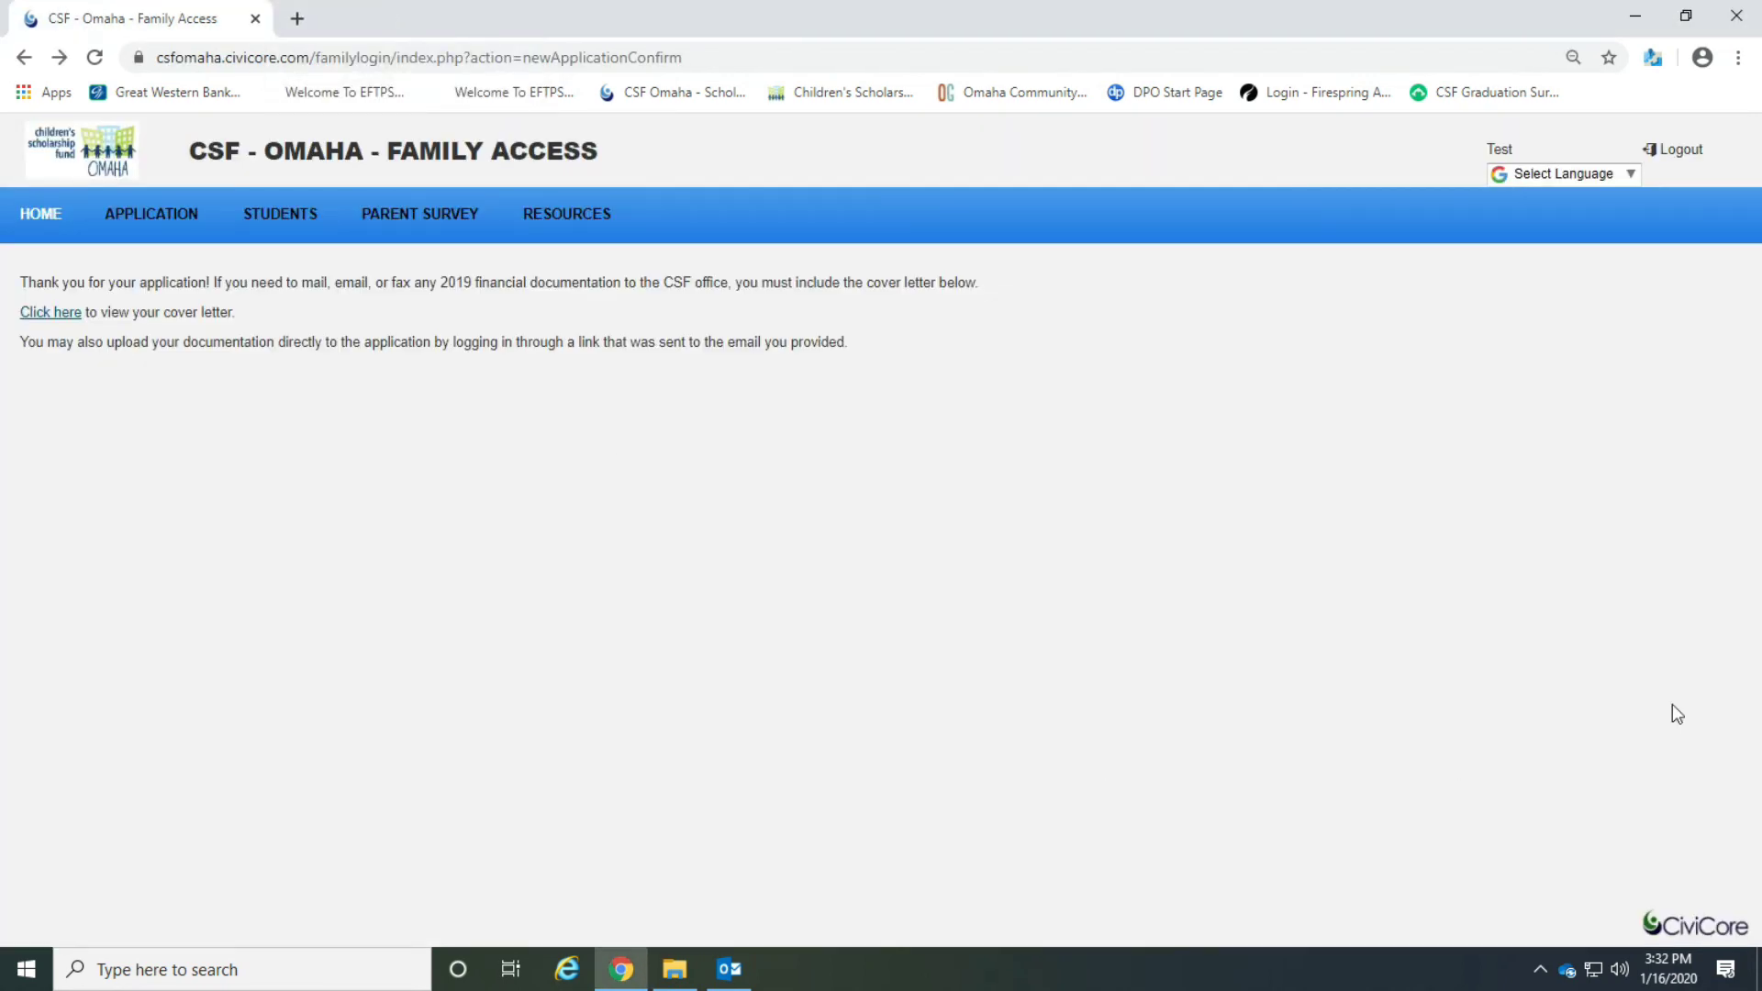
pyautogui.hotkey('alt', 'Tab')
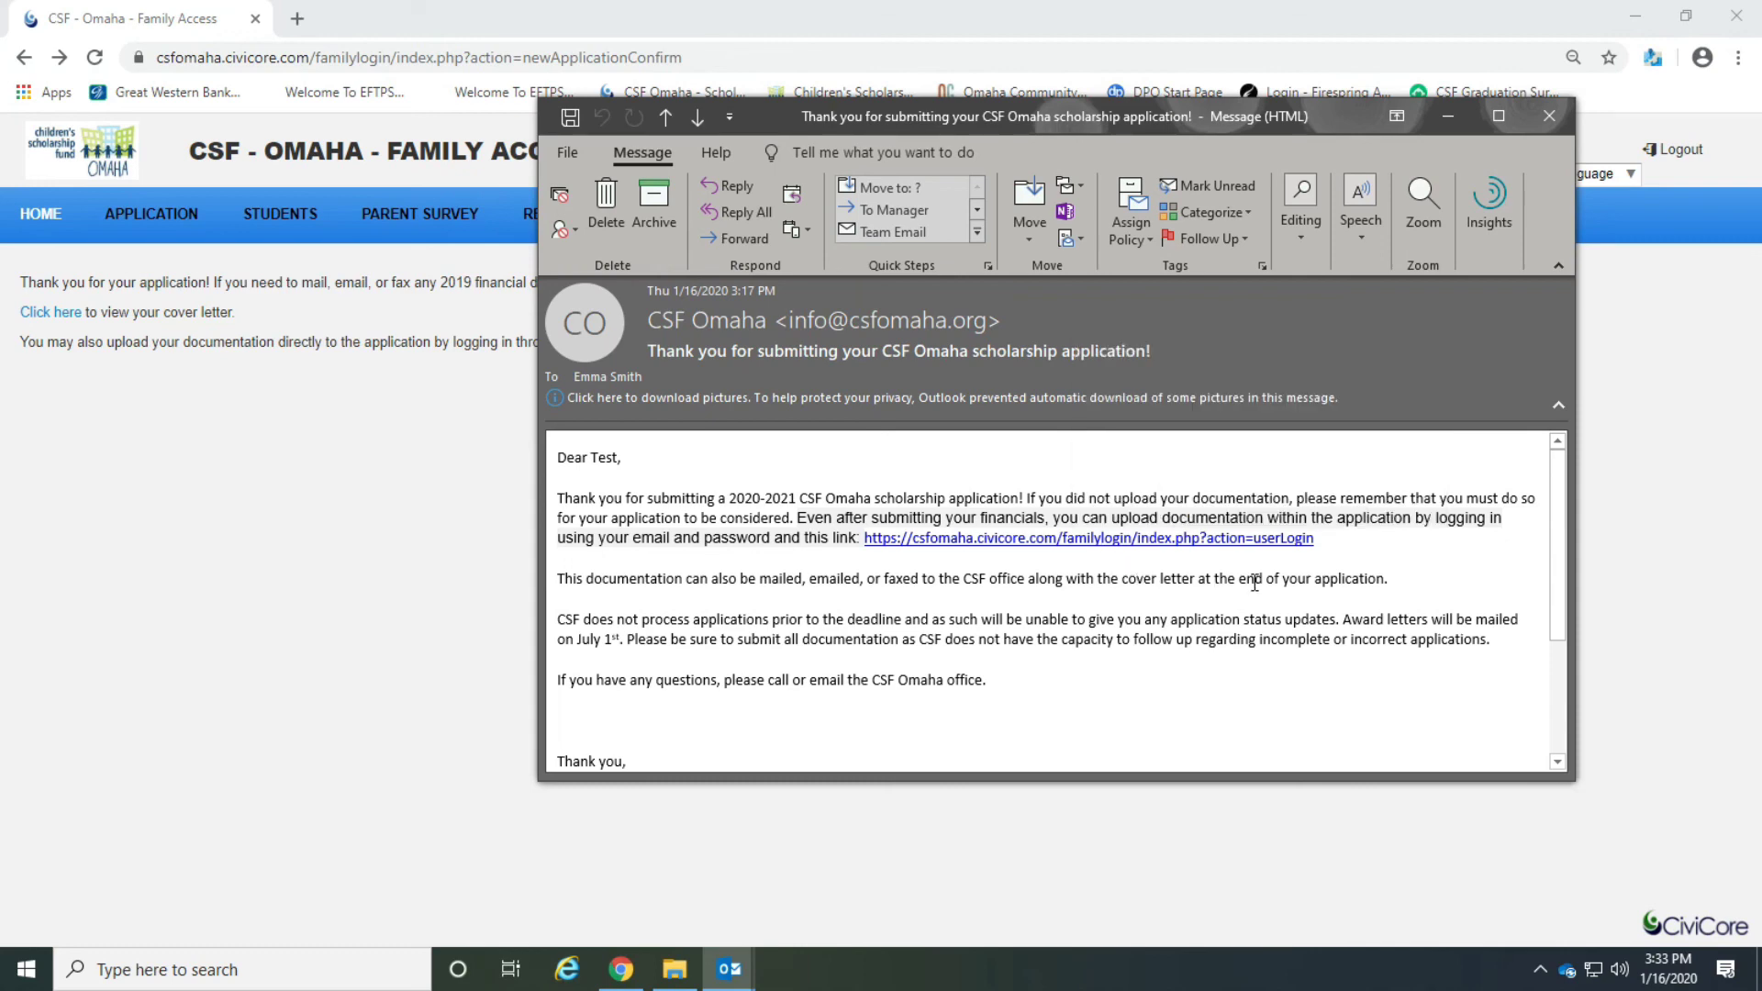
pyautogui.click(1551, 118)
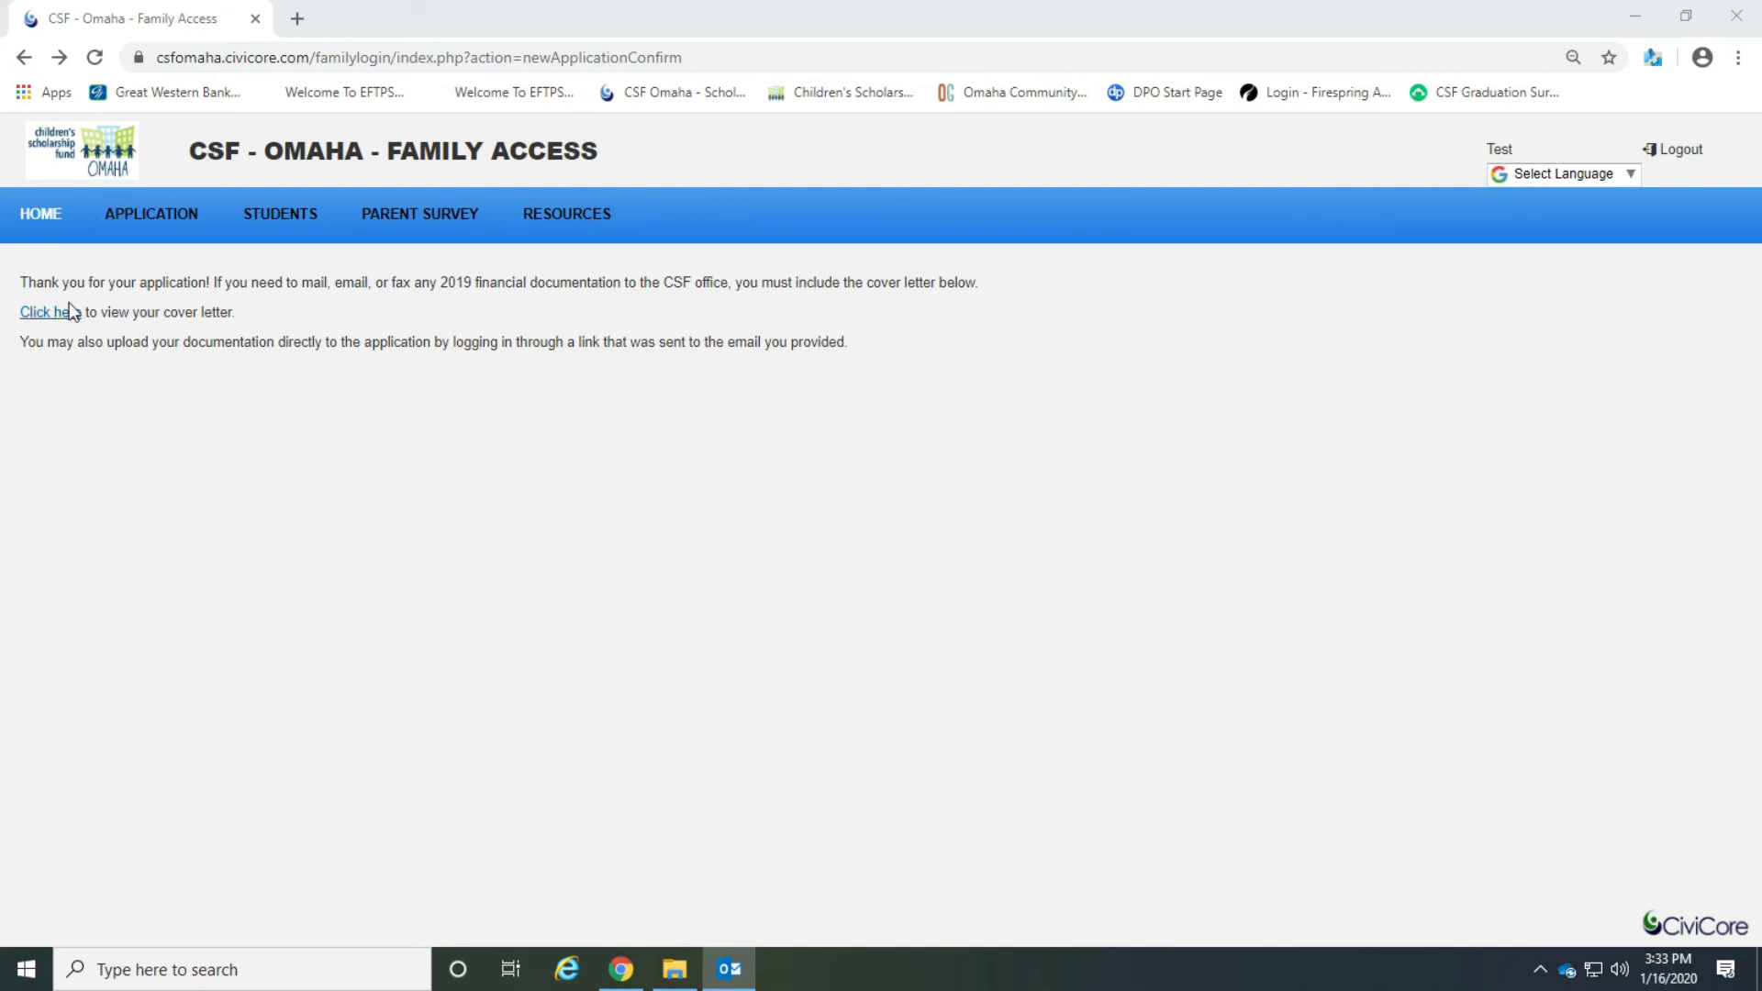
# Return to the application's Step 3 family financials and review the saved Food Stamps SNAP amount and documentation.
pyautogui.click(44, 225)
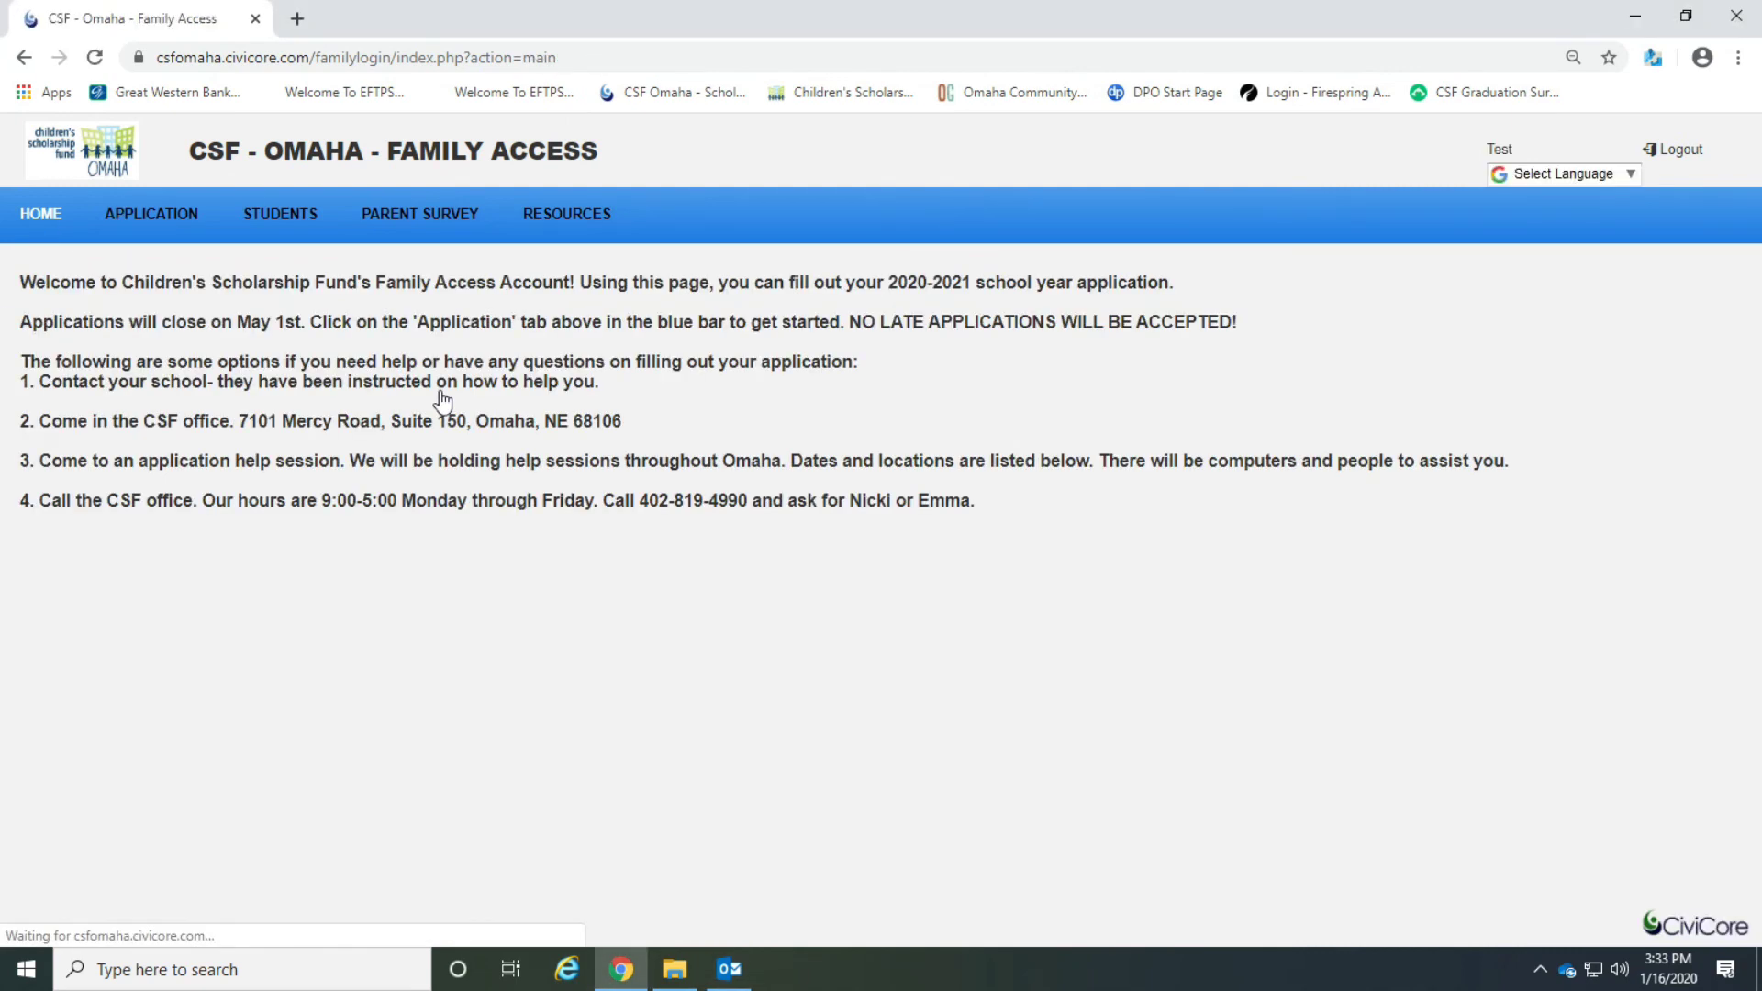
pyautogui.click(202, 234)
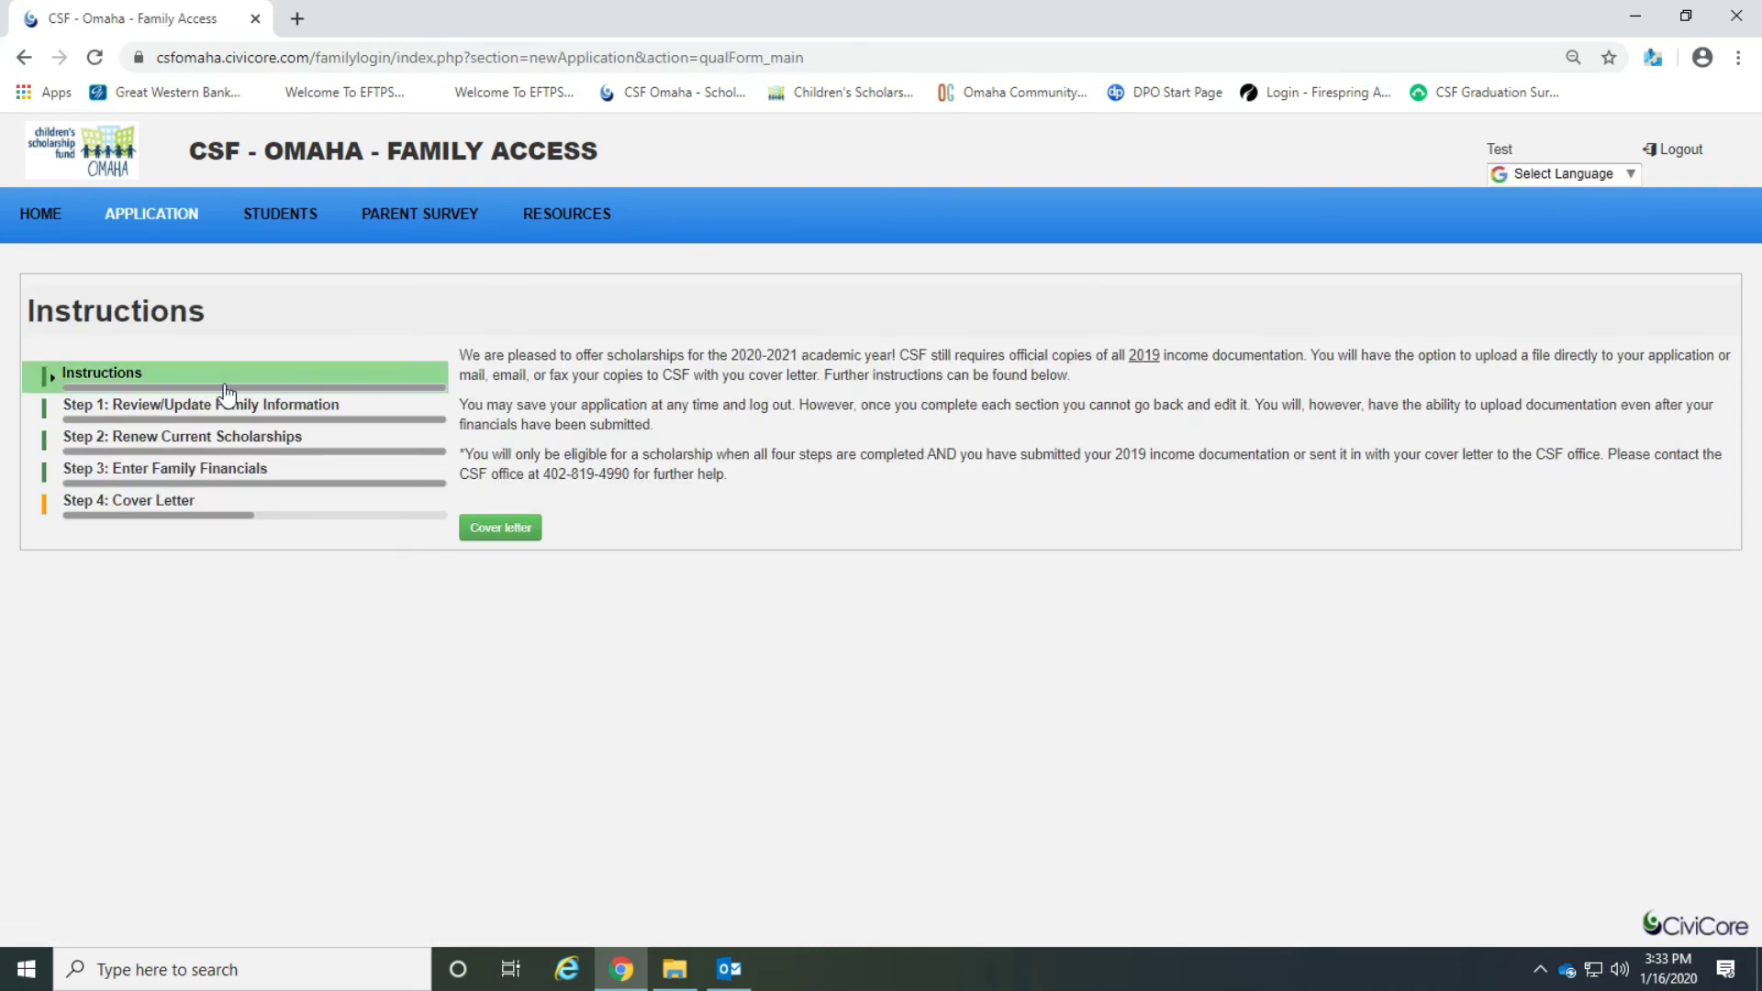
pyautogui.click(225, 487)
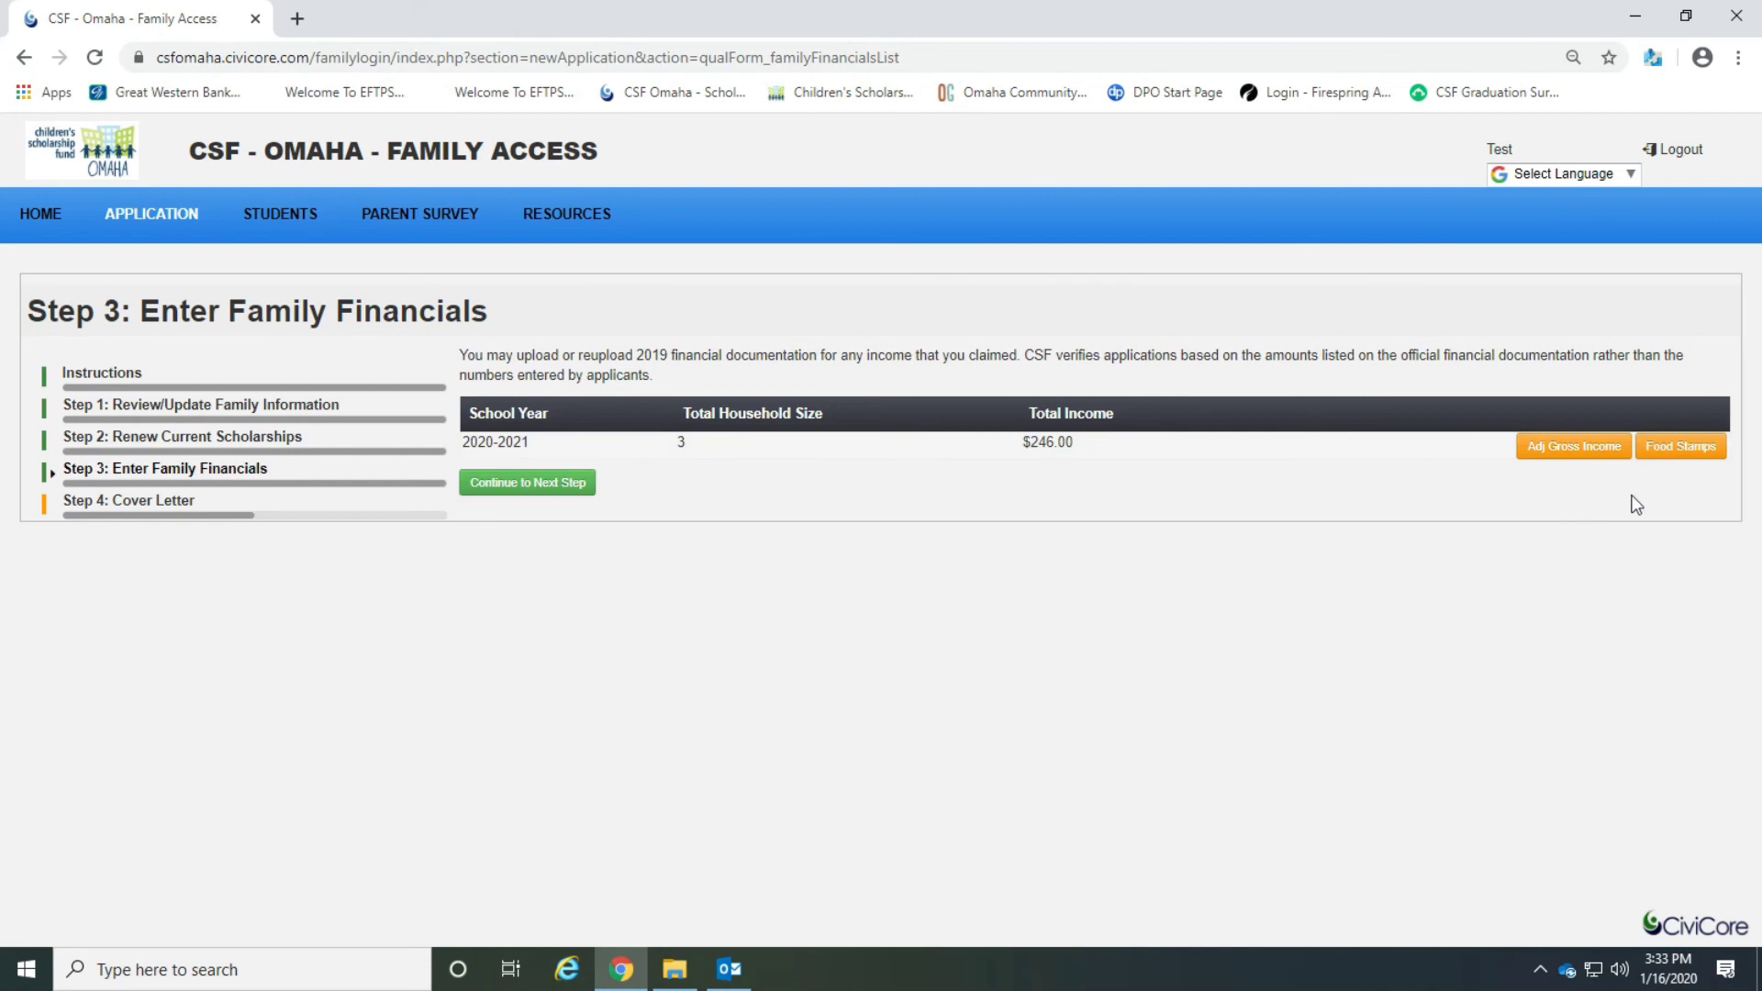
pyautogui.click(1669, 454)
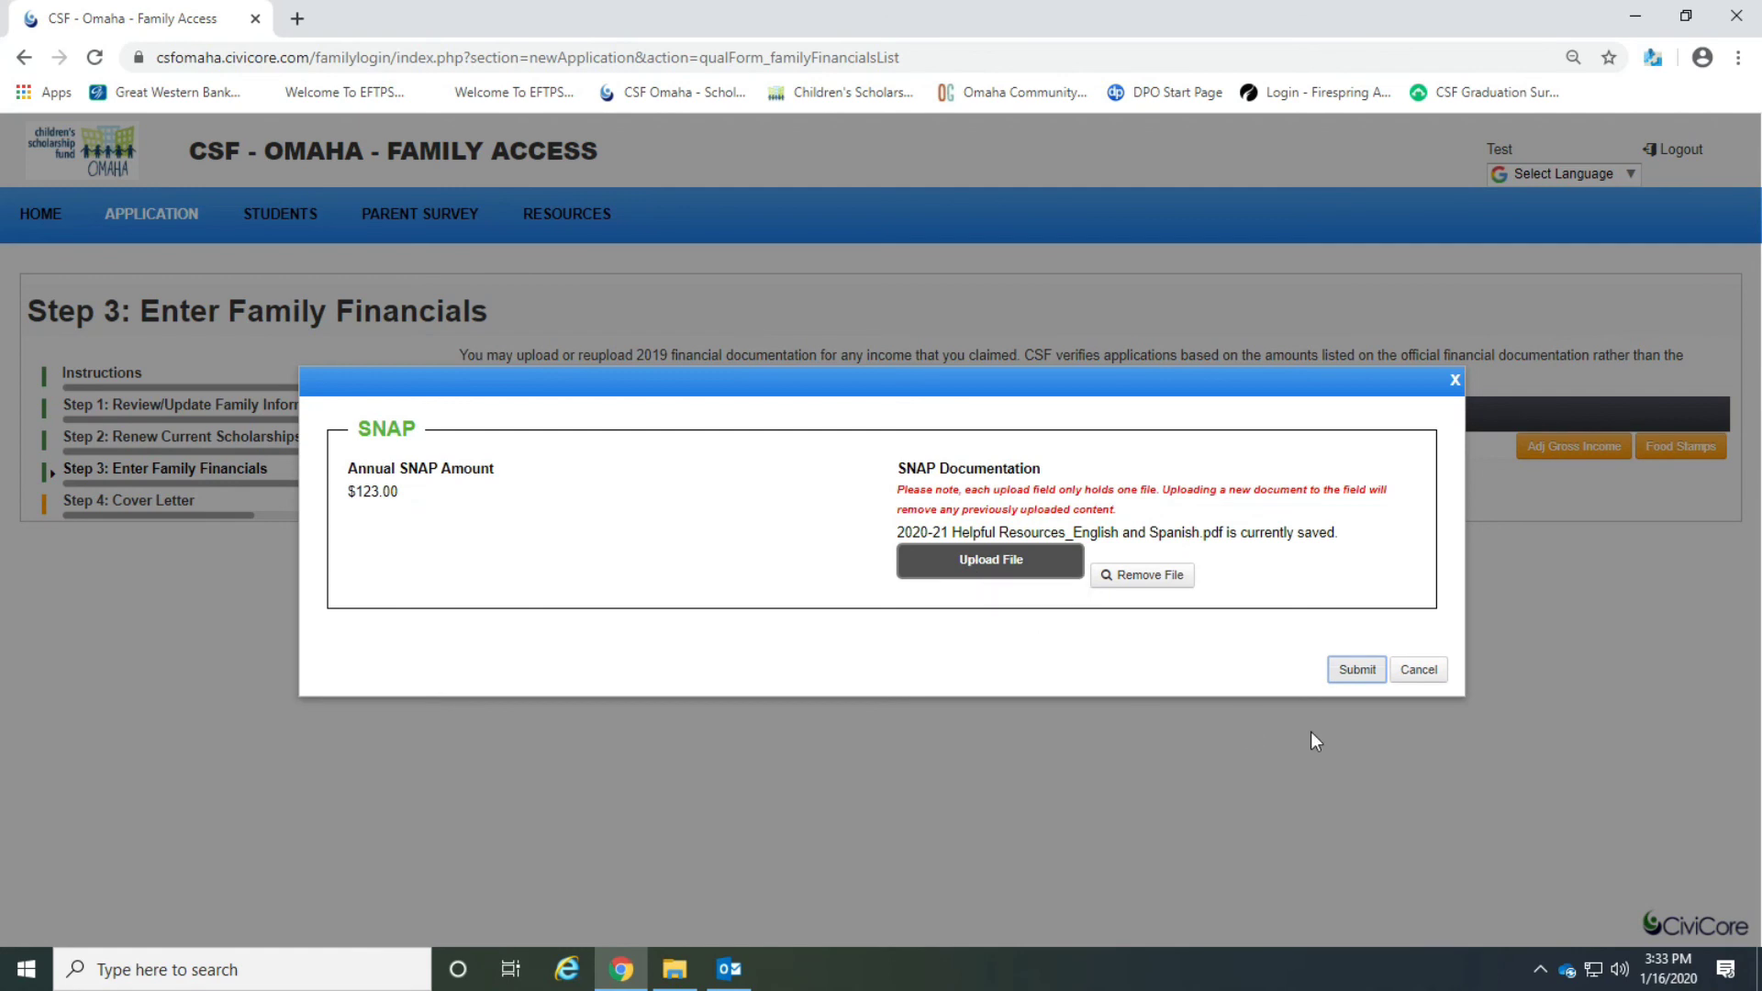
pyautogui.click(1357, 670)
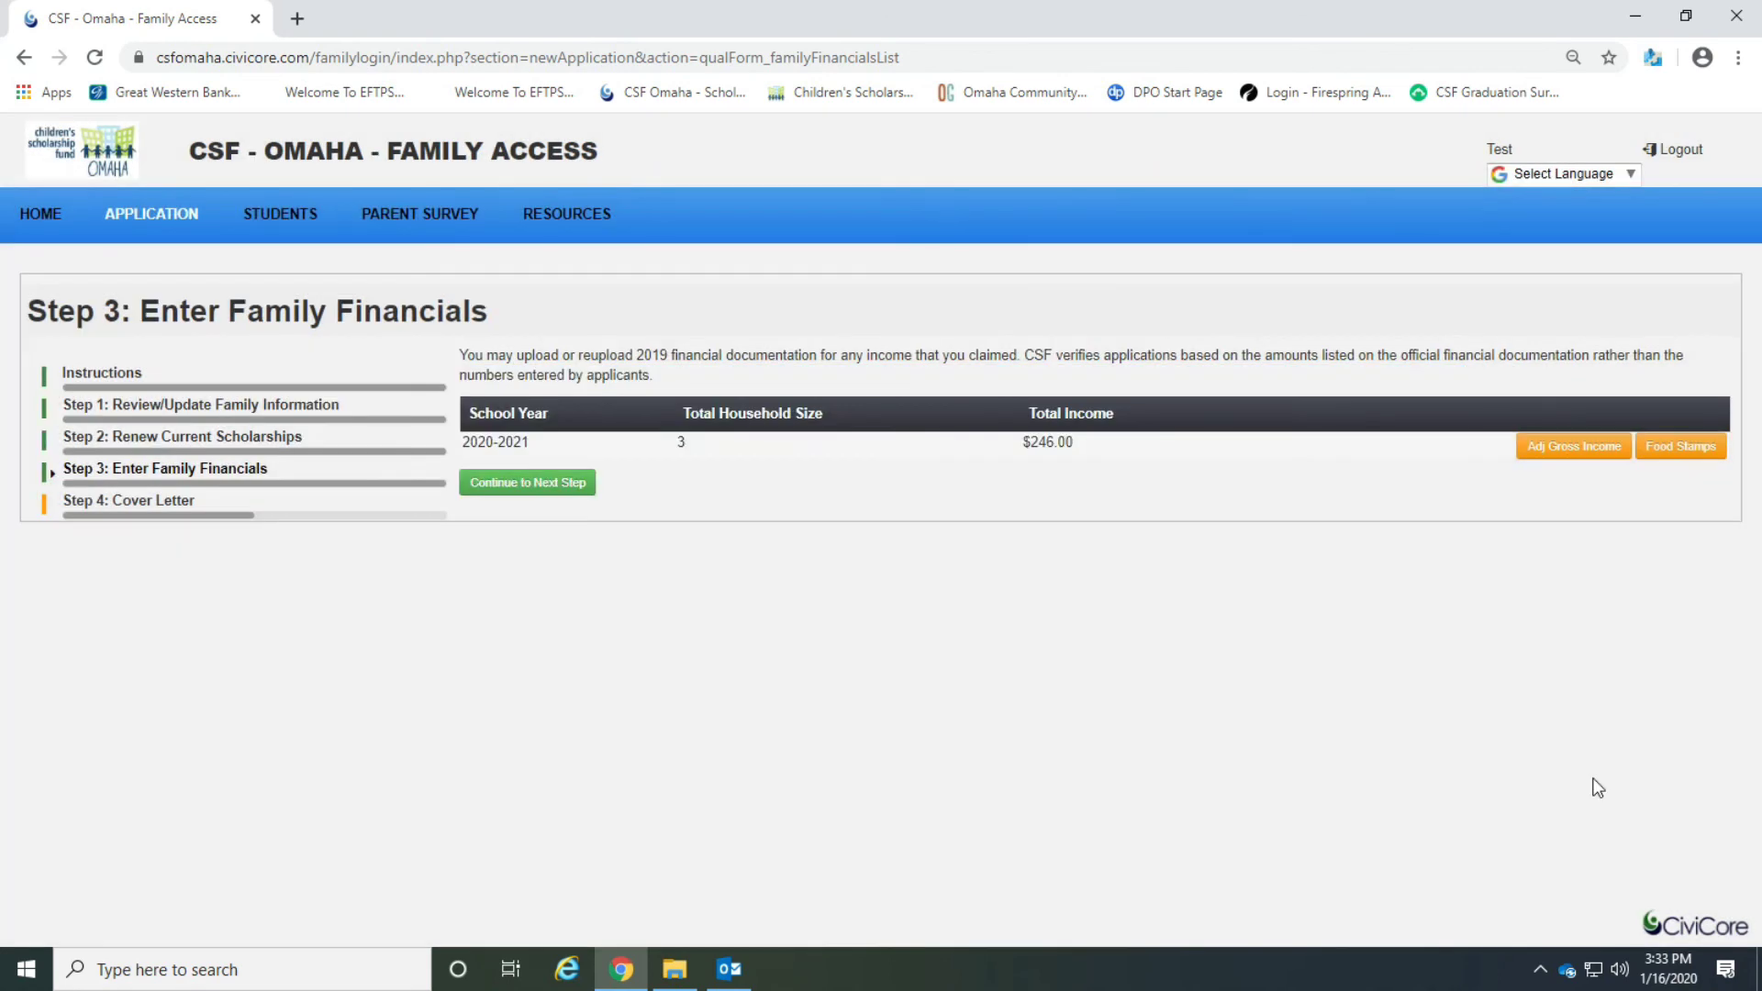